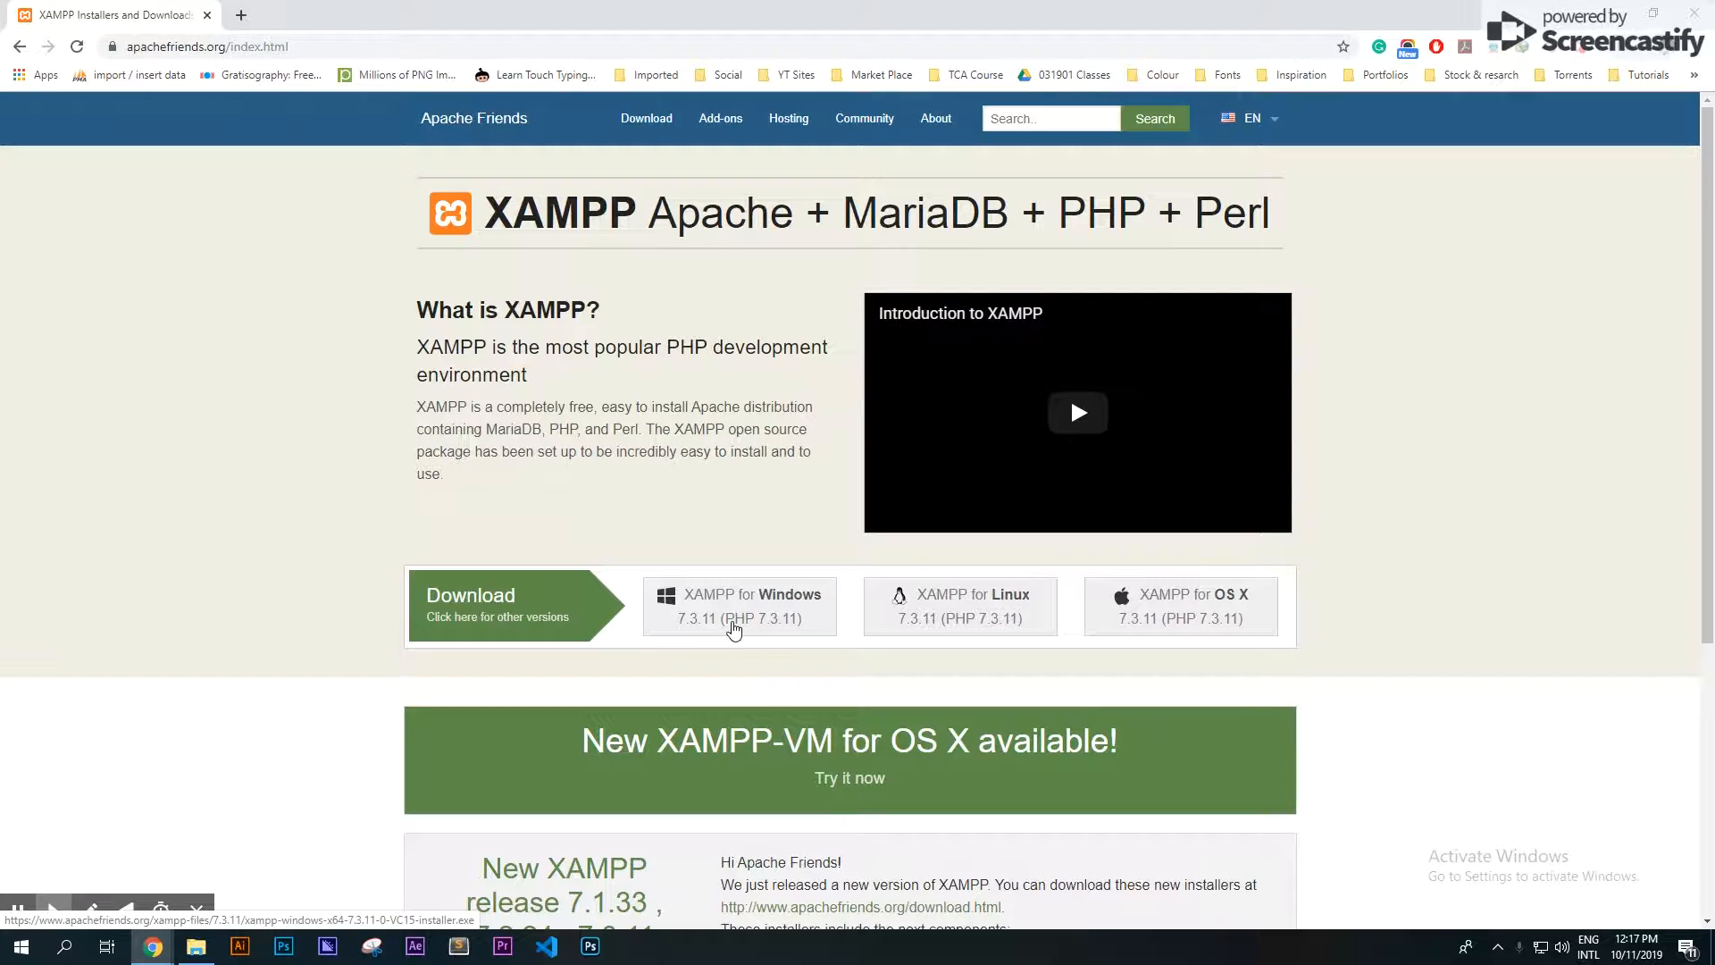
Download the XAMPP for Windows 7.3.11 installer from the Apache Friends site.
{"action": "left_click", "coordinate": [733, 623]}
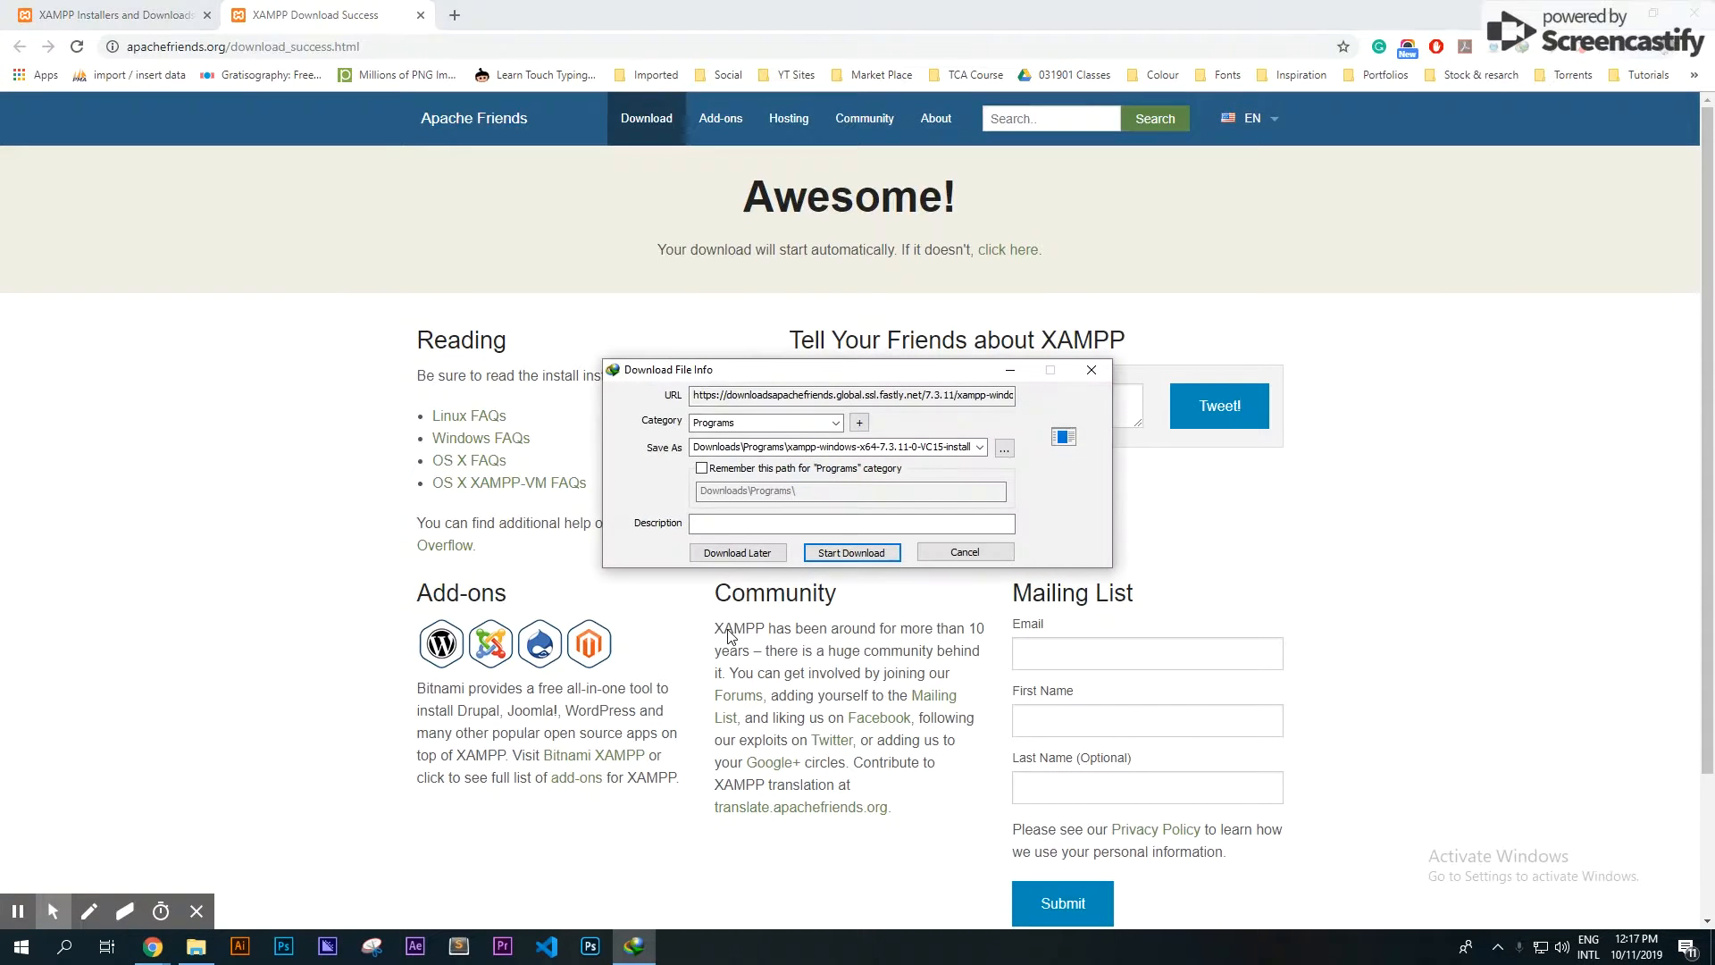
{"action": "left_click", "coordinate": [852, 552]}
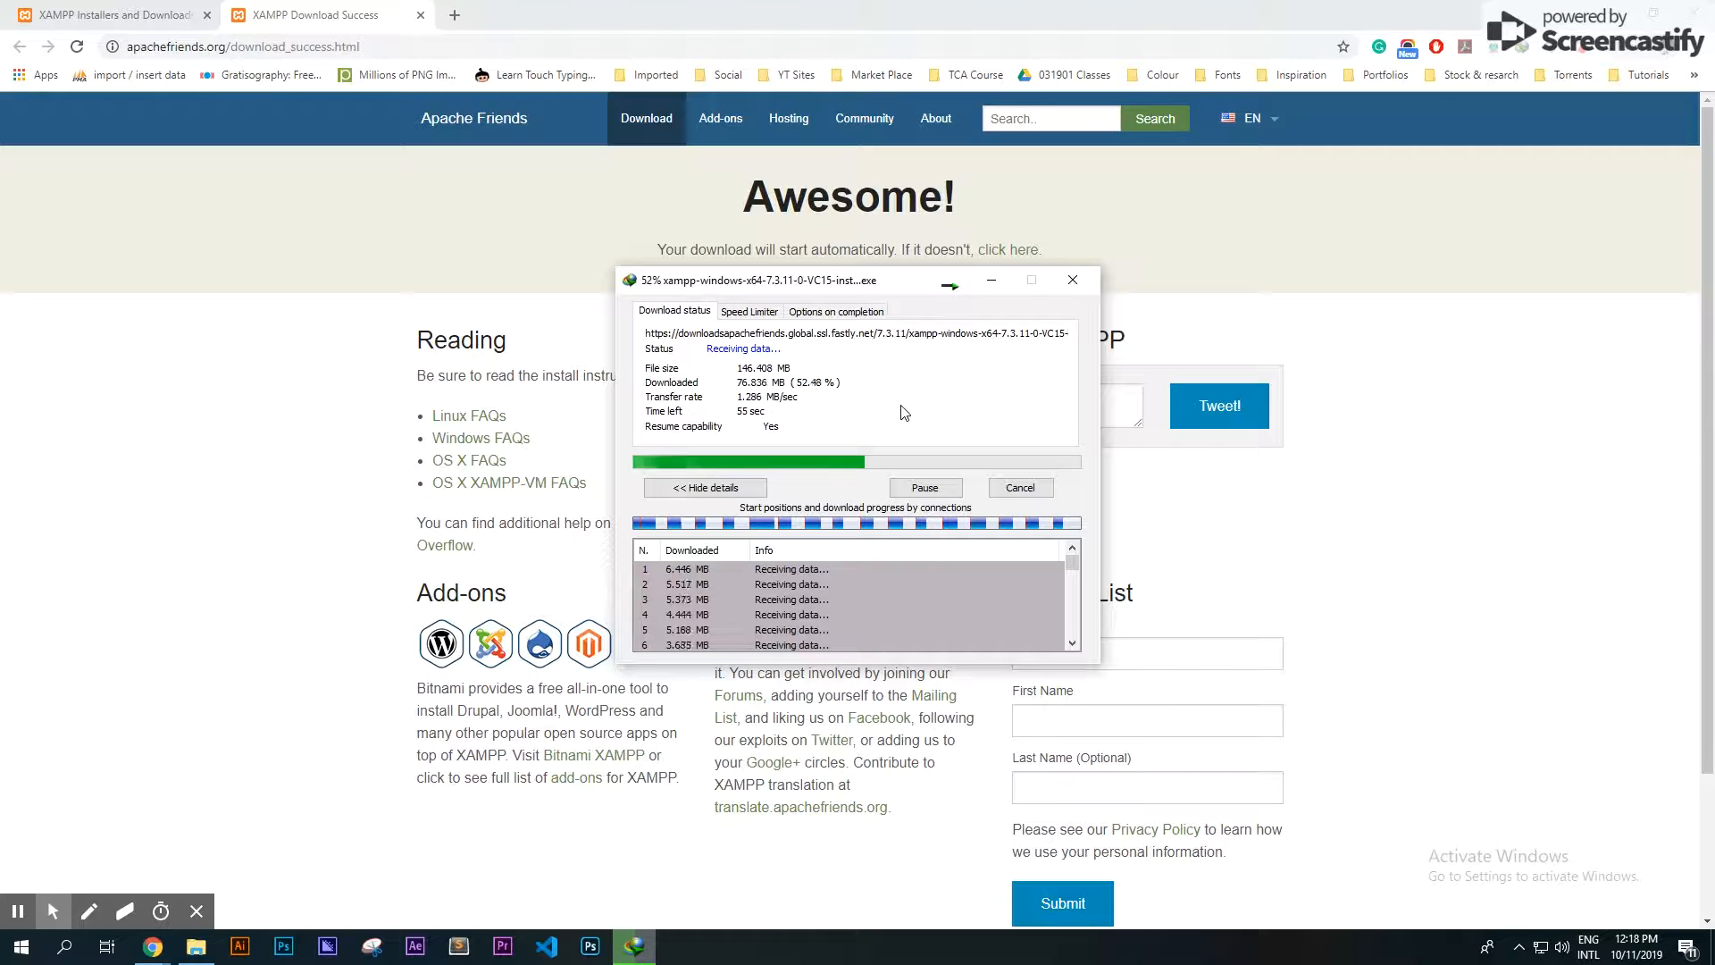
{"action": "left_click", "coordinate": [1579, 54]}
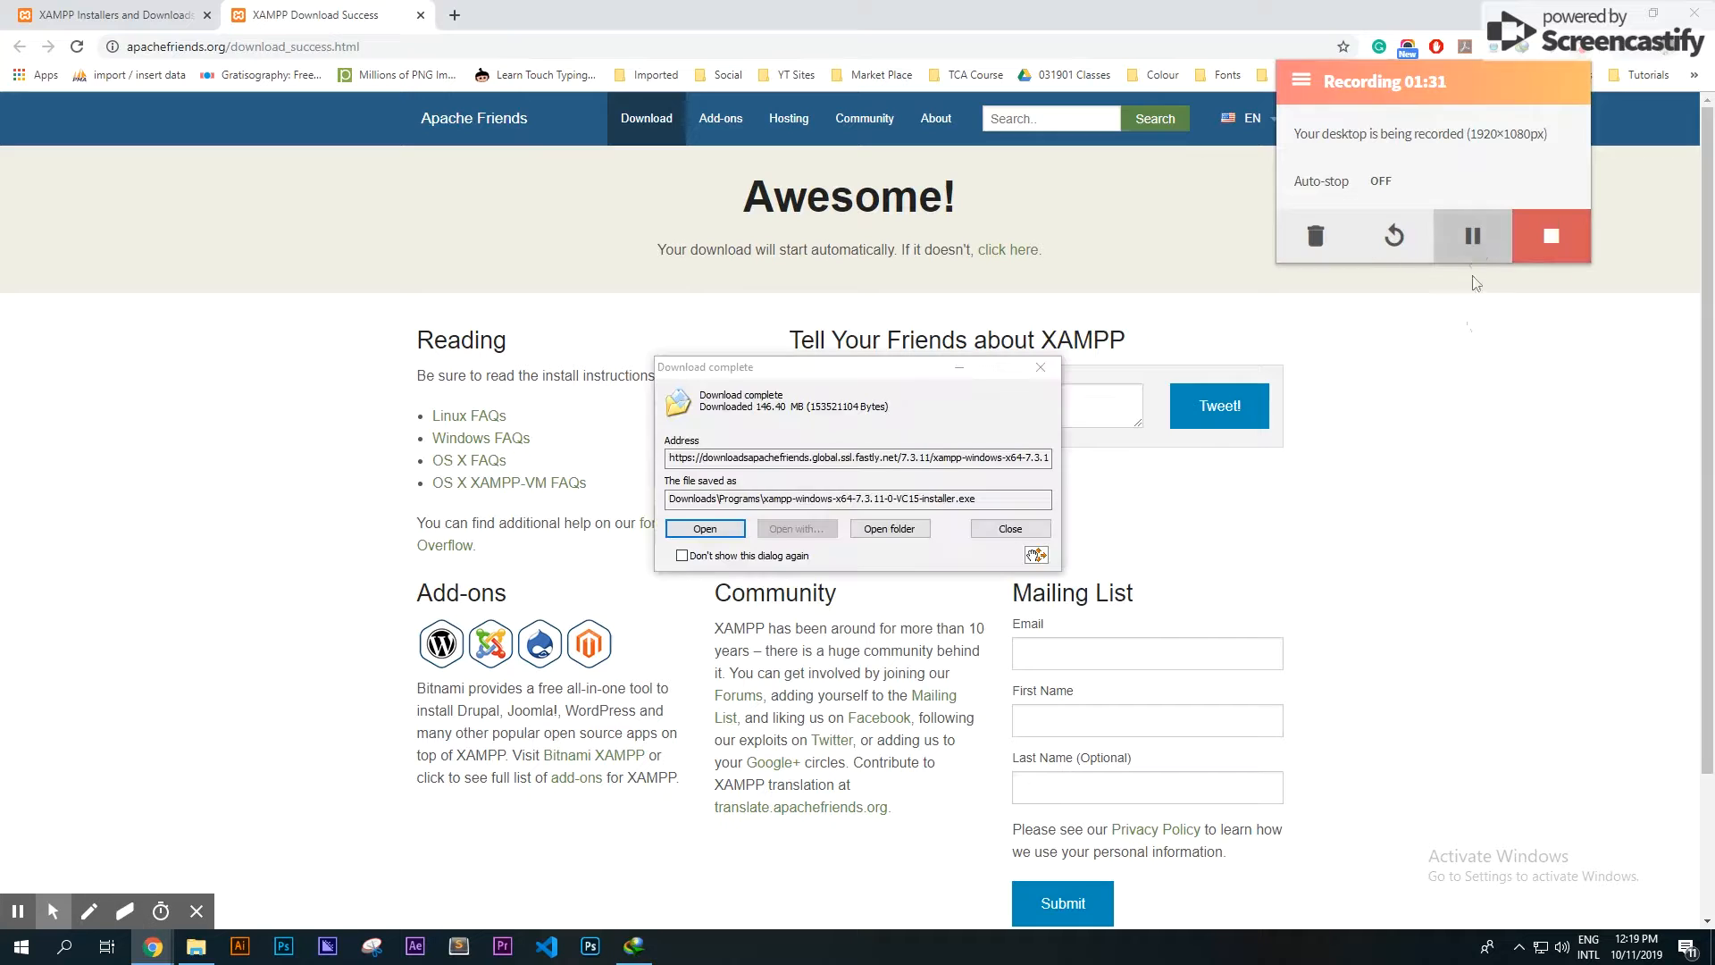
{"action": "left_click", "coordinate": [1458, 395]}
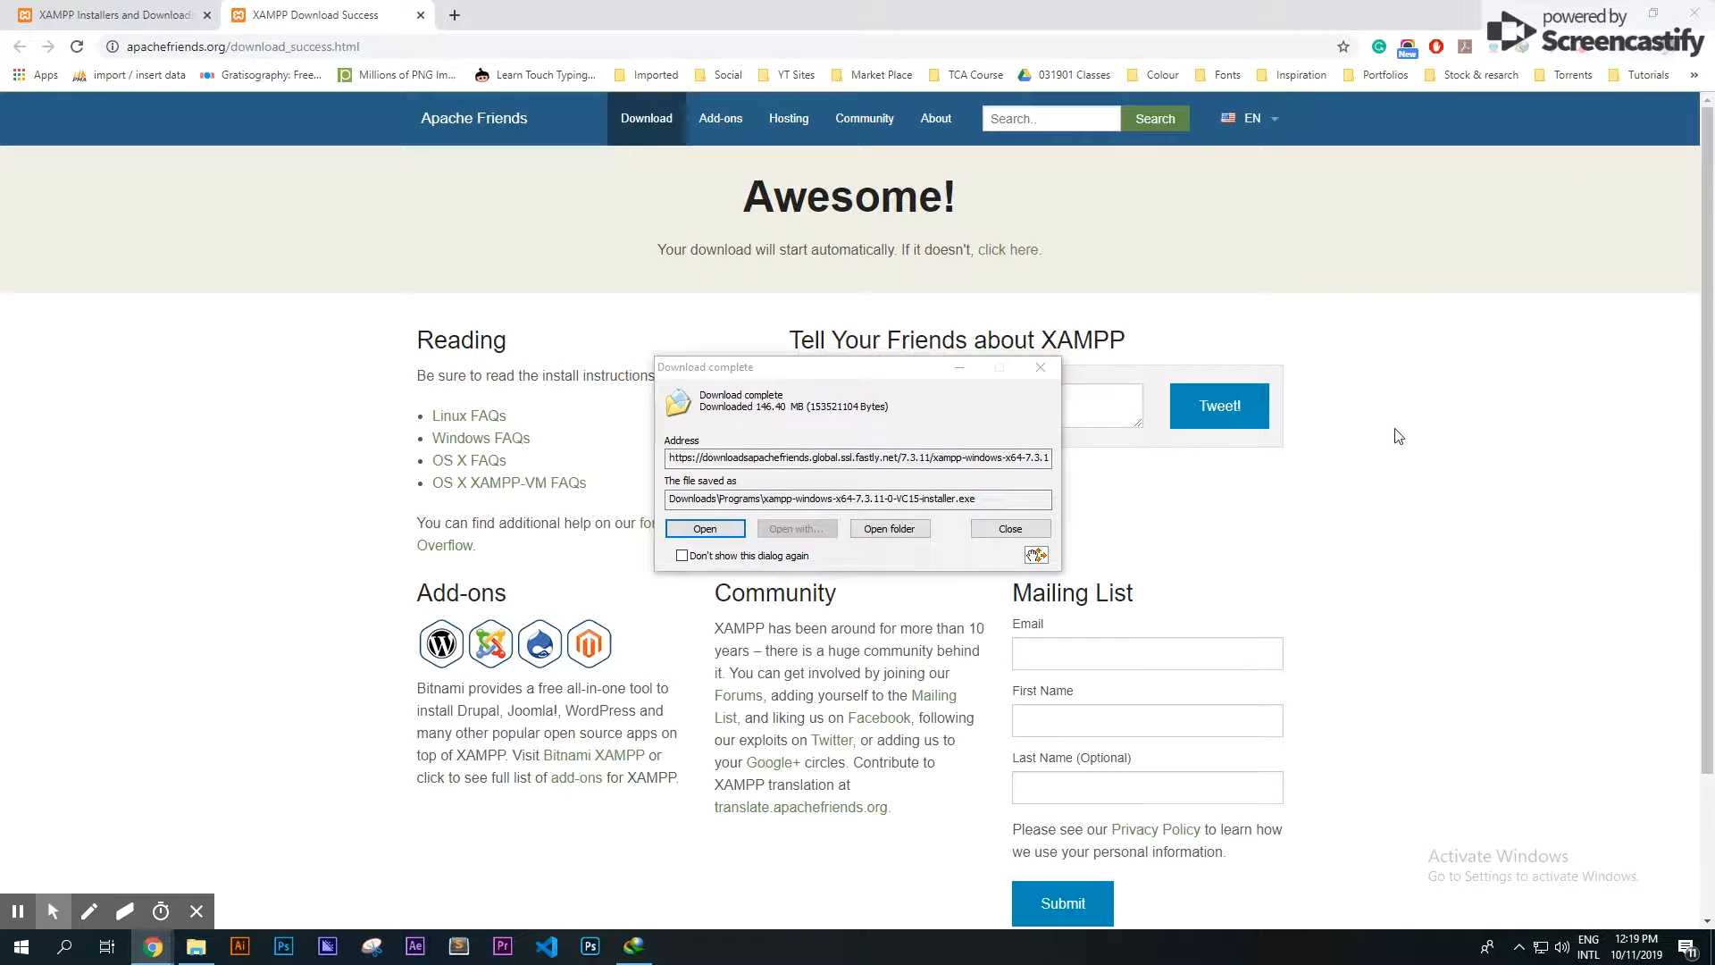
Open the installer's download folder, run the xampp-windows-x64-7.3.11-0-VC15 installer and agree to continue despite the running antivirus.
{"action": "left_click", "coordinate": [889, 528]}
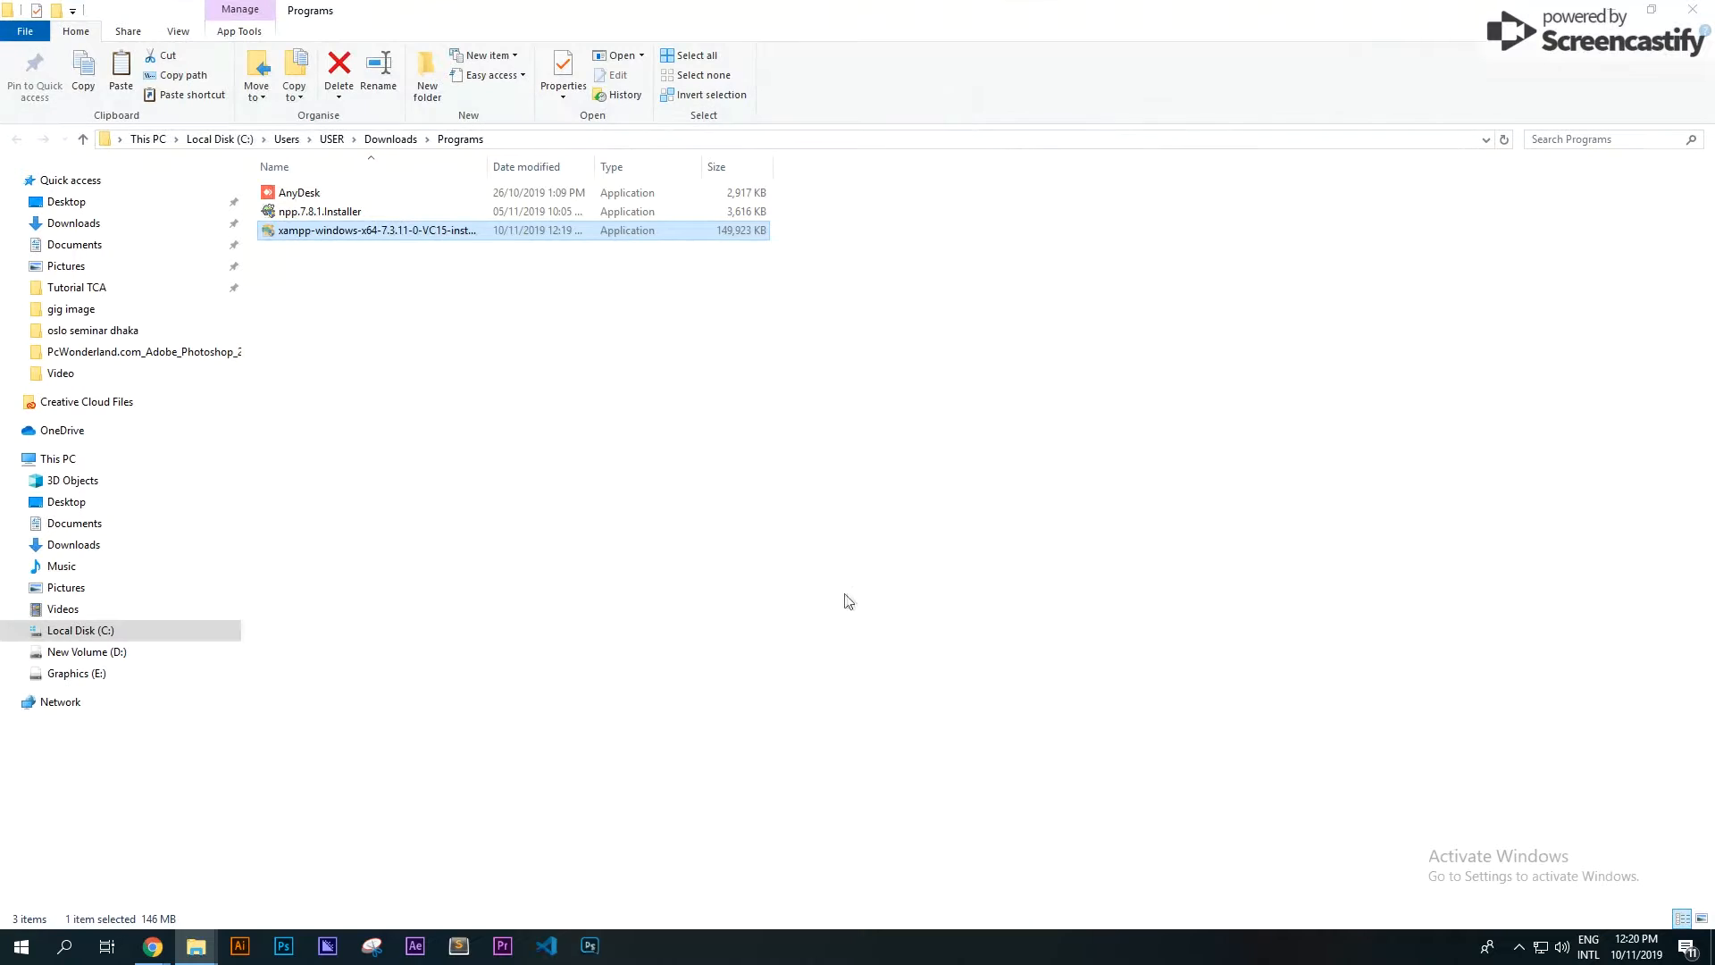
{"action": "left_click", "coordinate": [449, 409]}
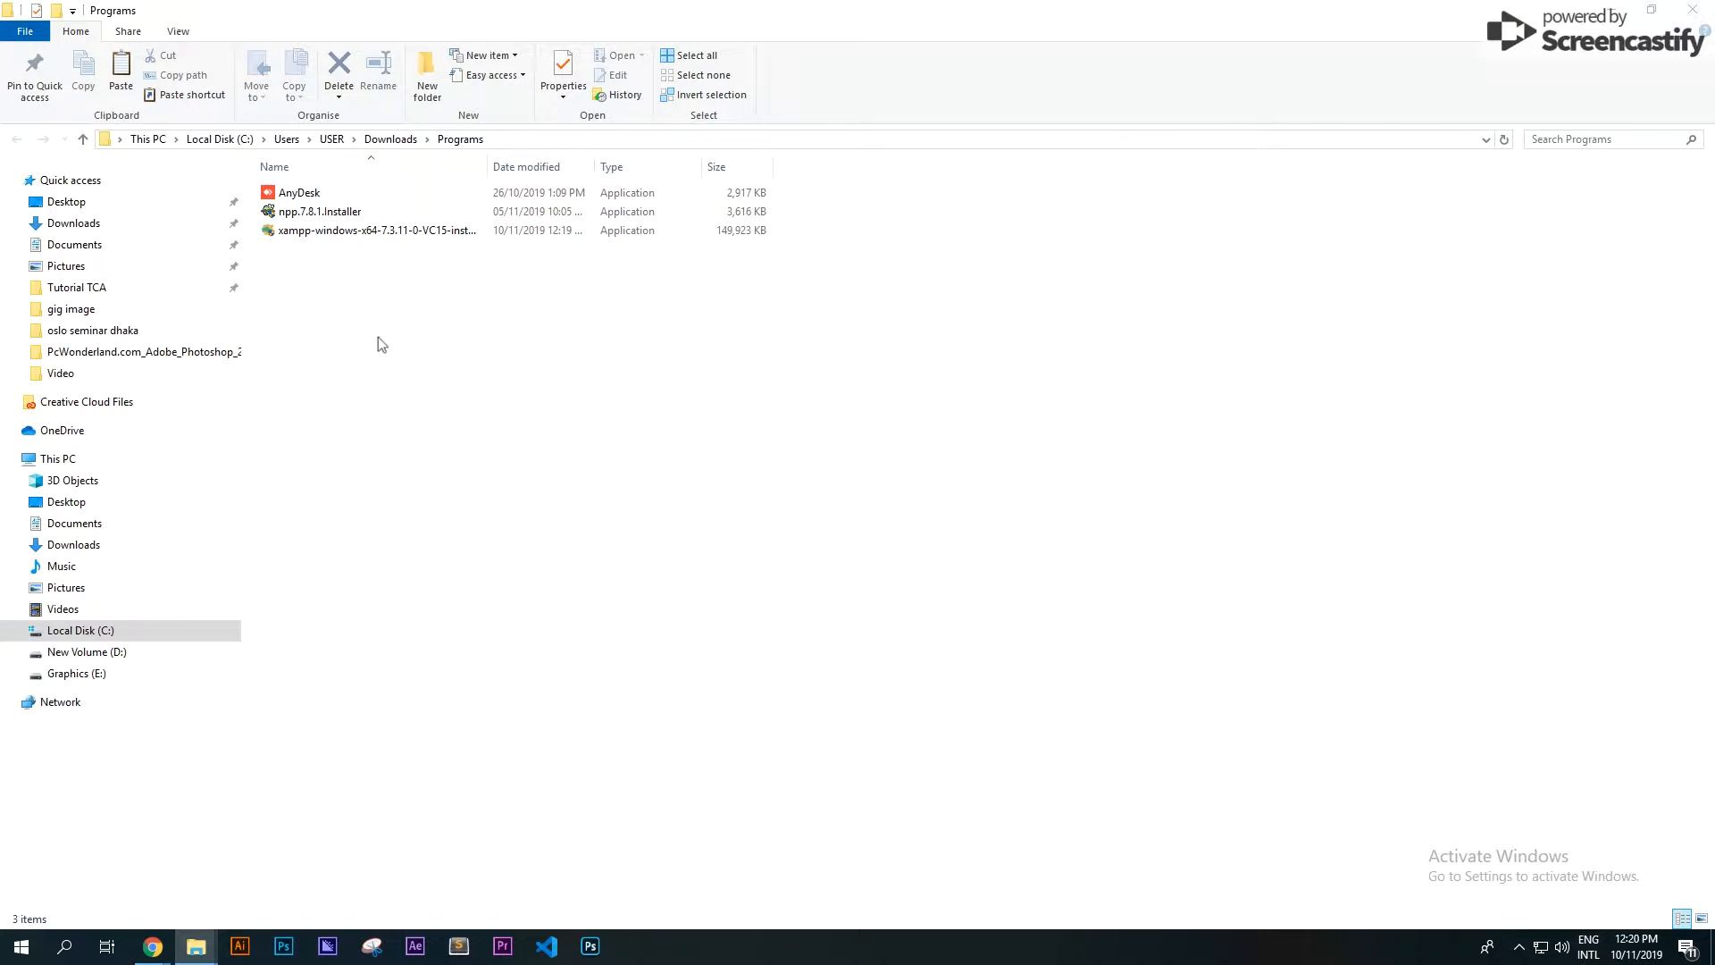
{"action": "double_click", "coordinate": [339, 234]}
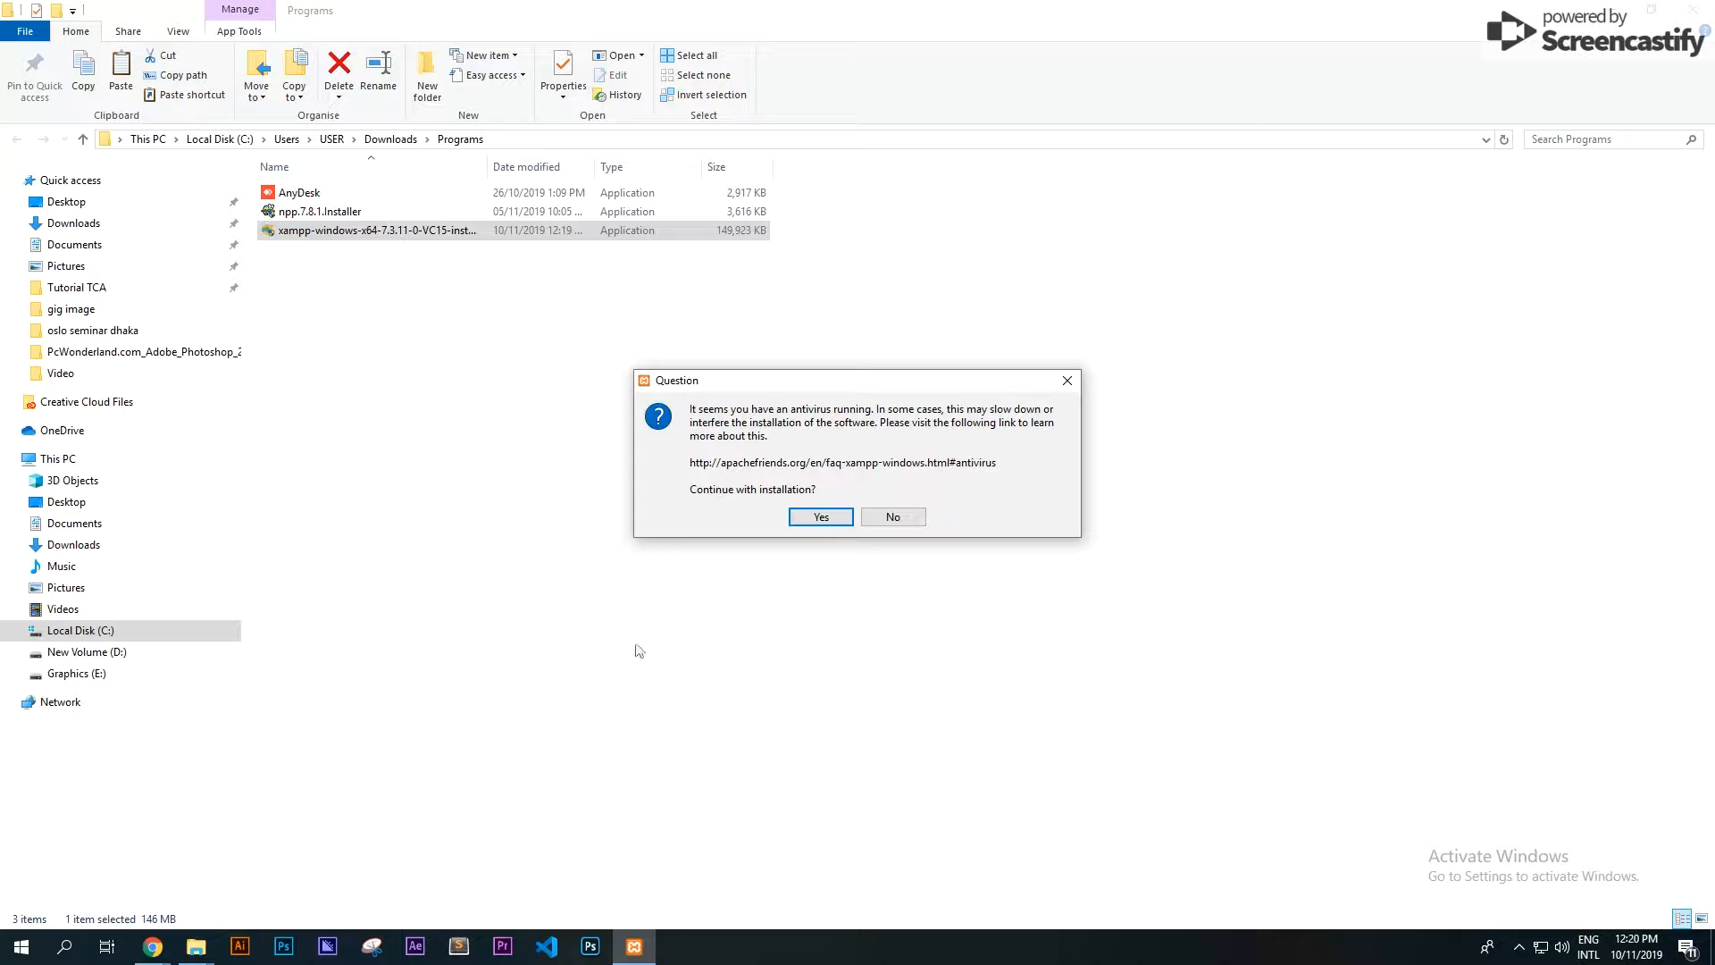
{"action": "left_click", "coordinate": [818, 523]}
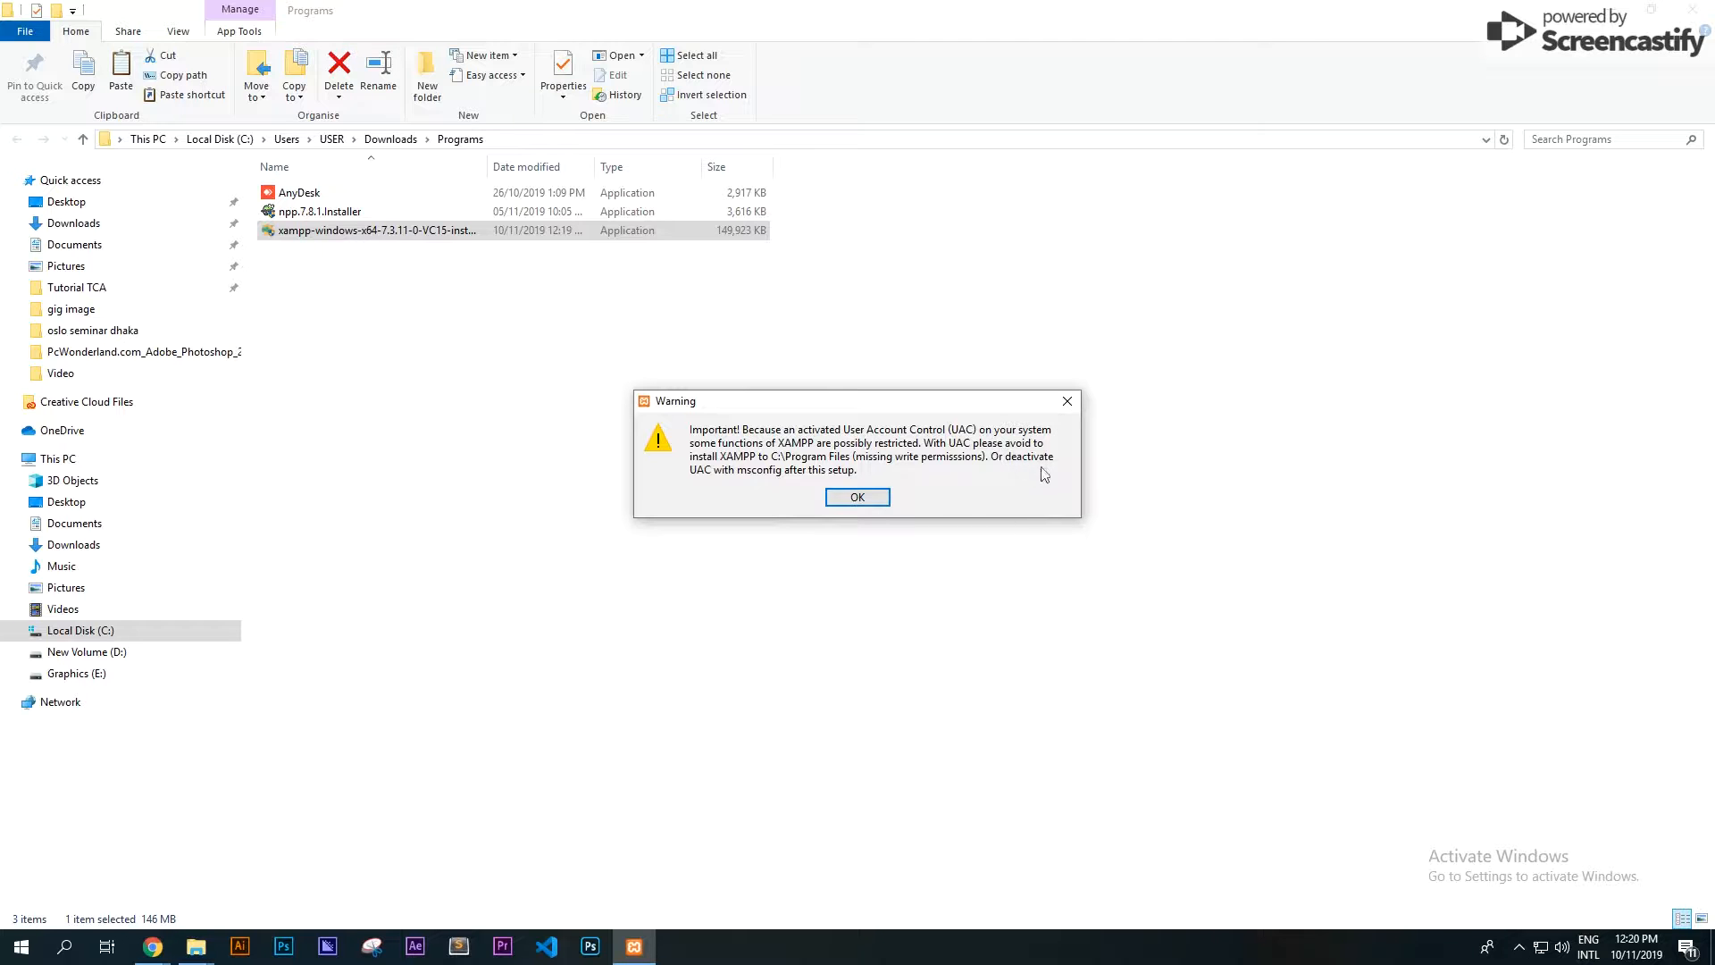
Search Windows for "uac", open Change User Account Control settings and adjust the notification level.
{"action": "left_click", "coordinate": [64, 946]}
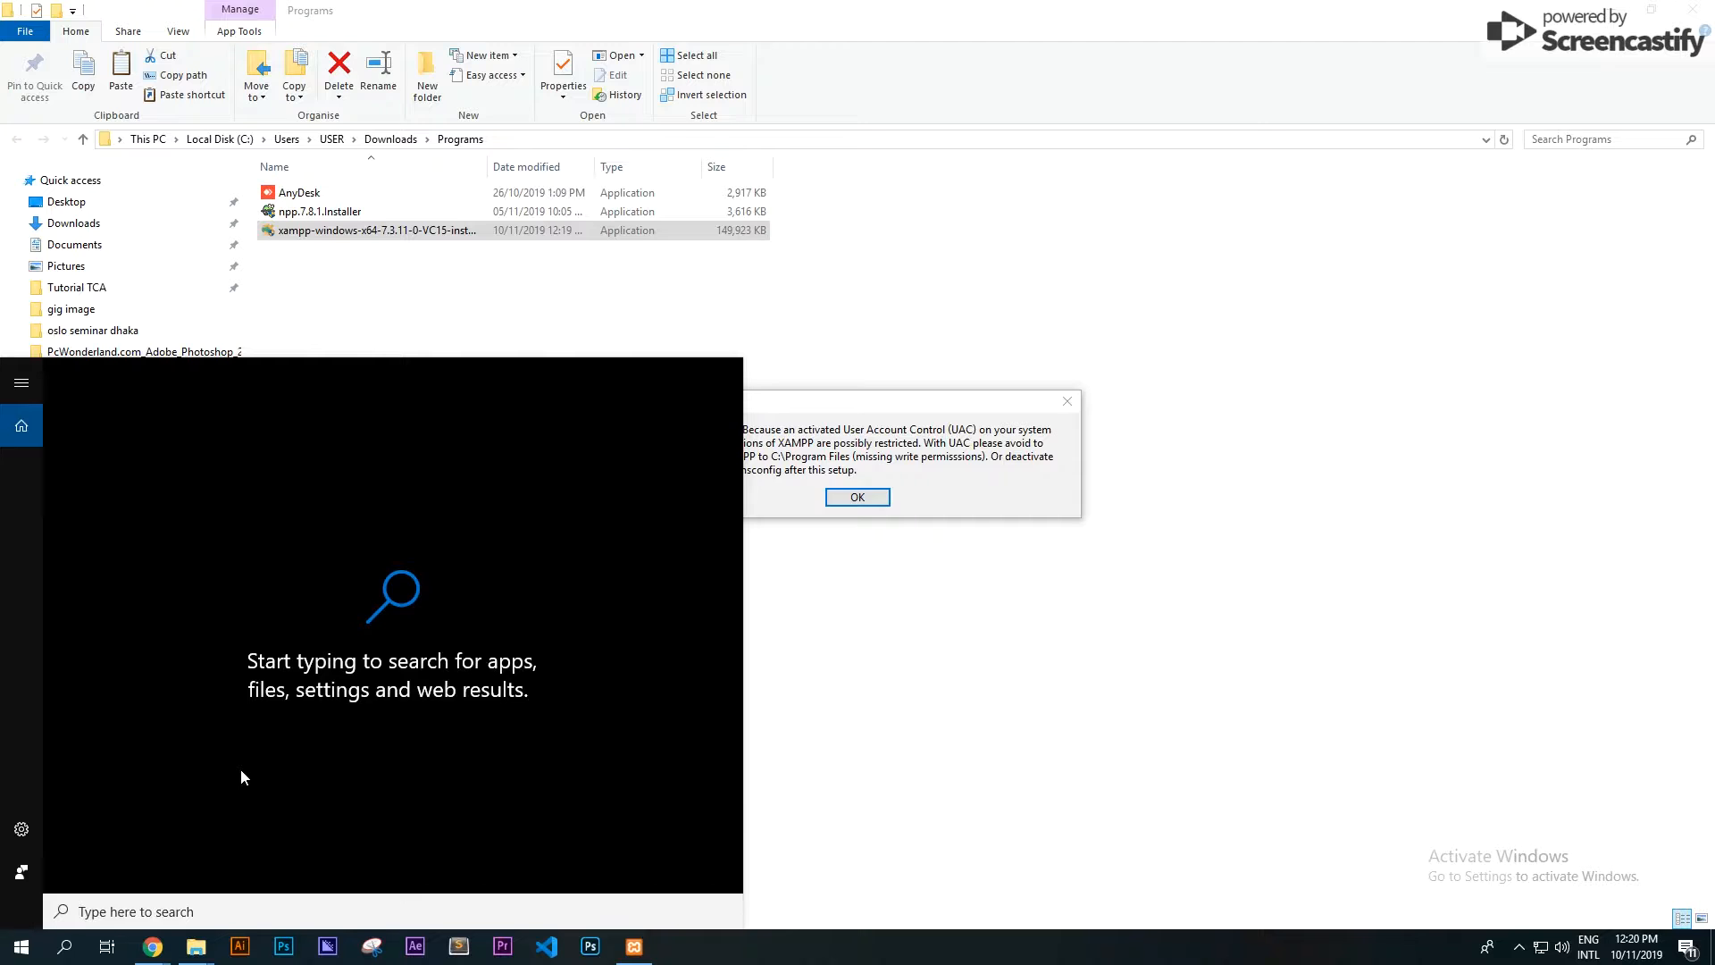
{"action": "type", "text": "uac"}
{"action": "left_click", "coordinate": [163, 466]}
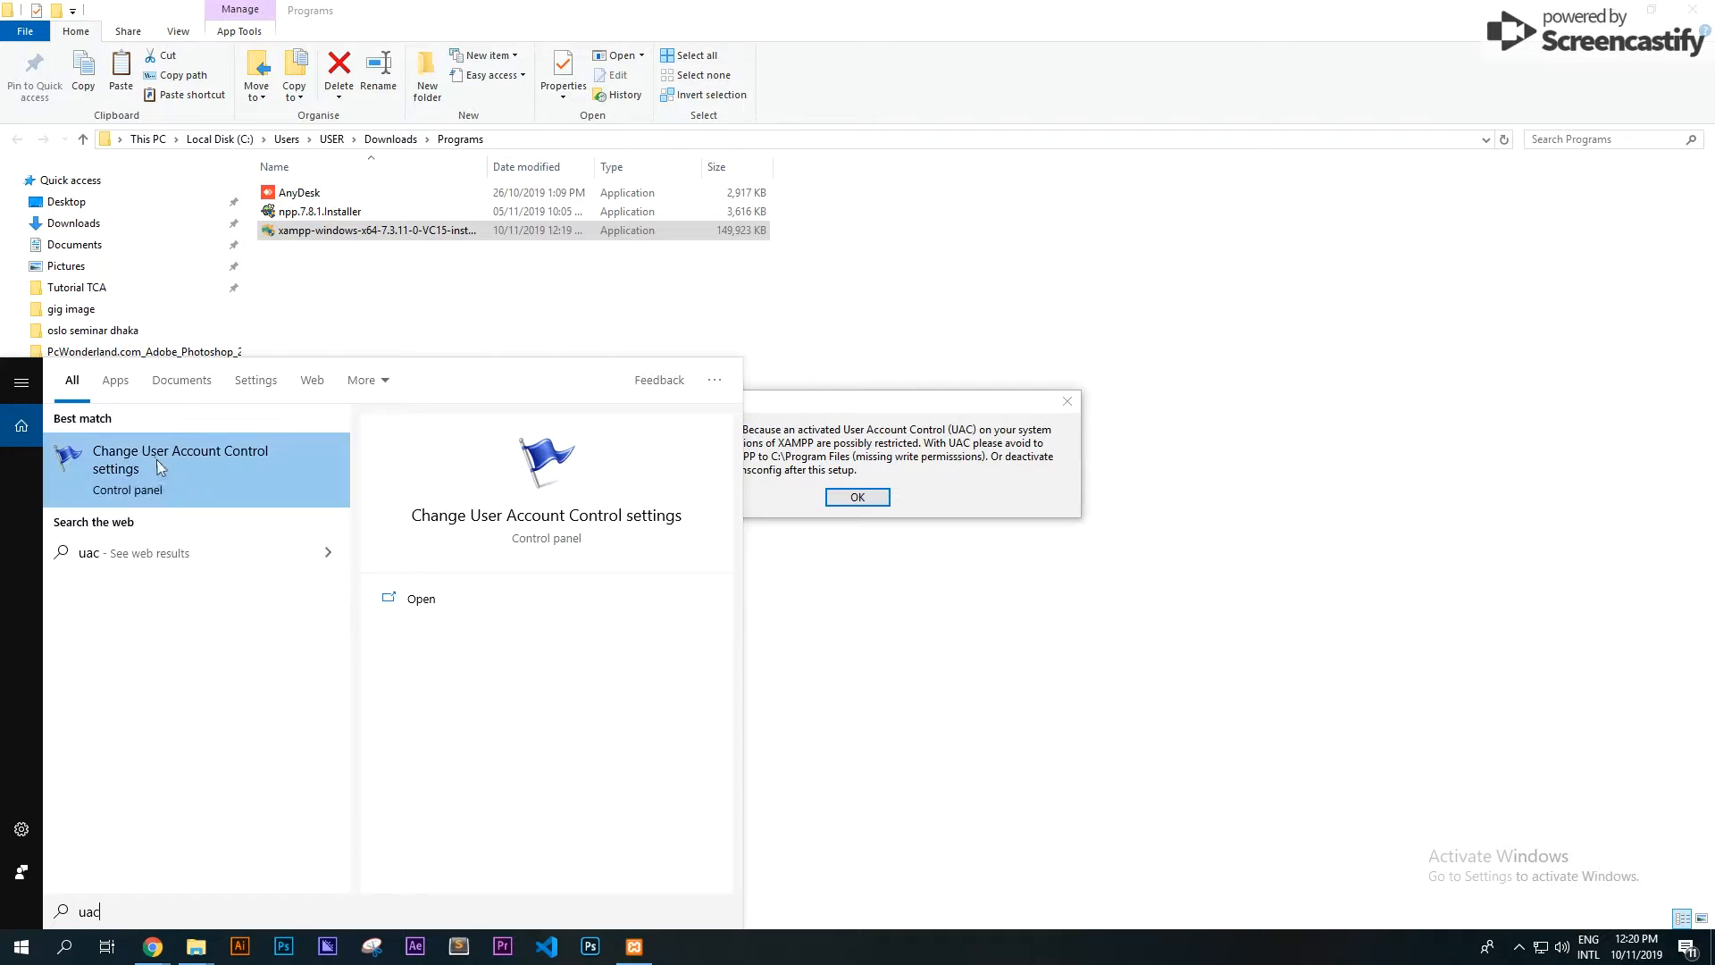
{"action": "left_click", "coordinate": [650, 547]}
{"action": "left_click", "coordinate": [1019, 677]}
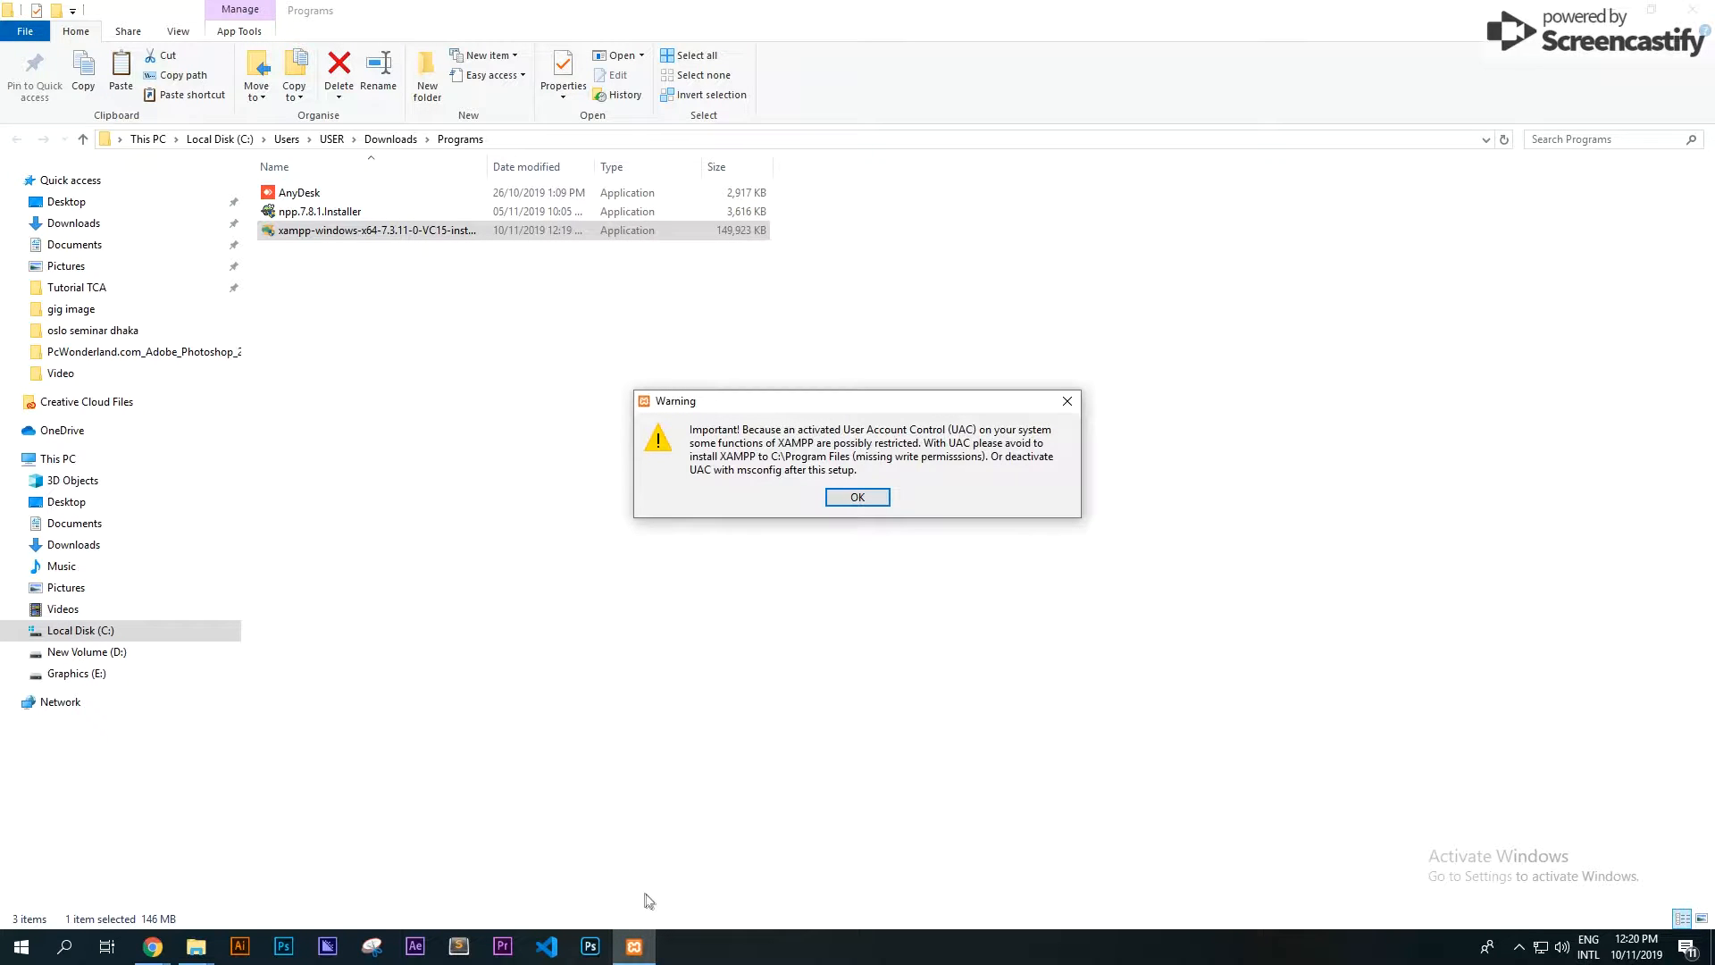
Acknowledge the UAC warning and install XAMPP into C:\xampp, keeping the Bitnami information option enabled.
{"action": "left_click", "coordinate": [858, 494]}
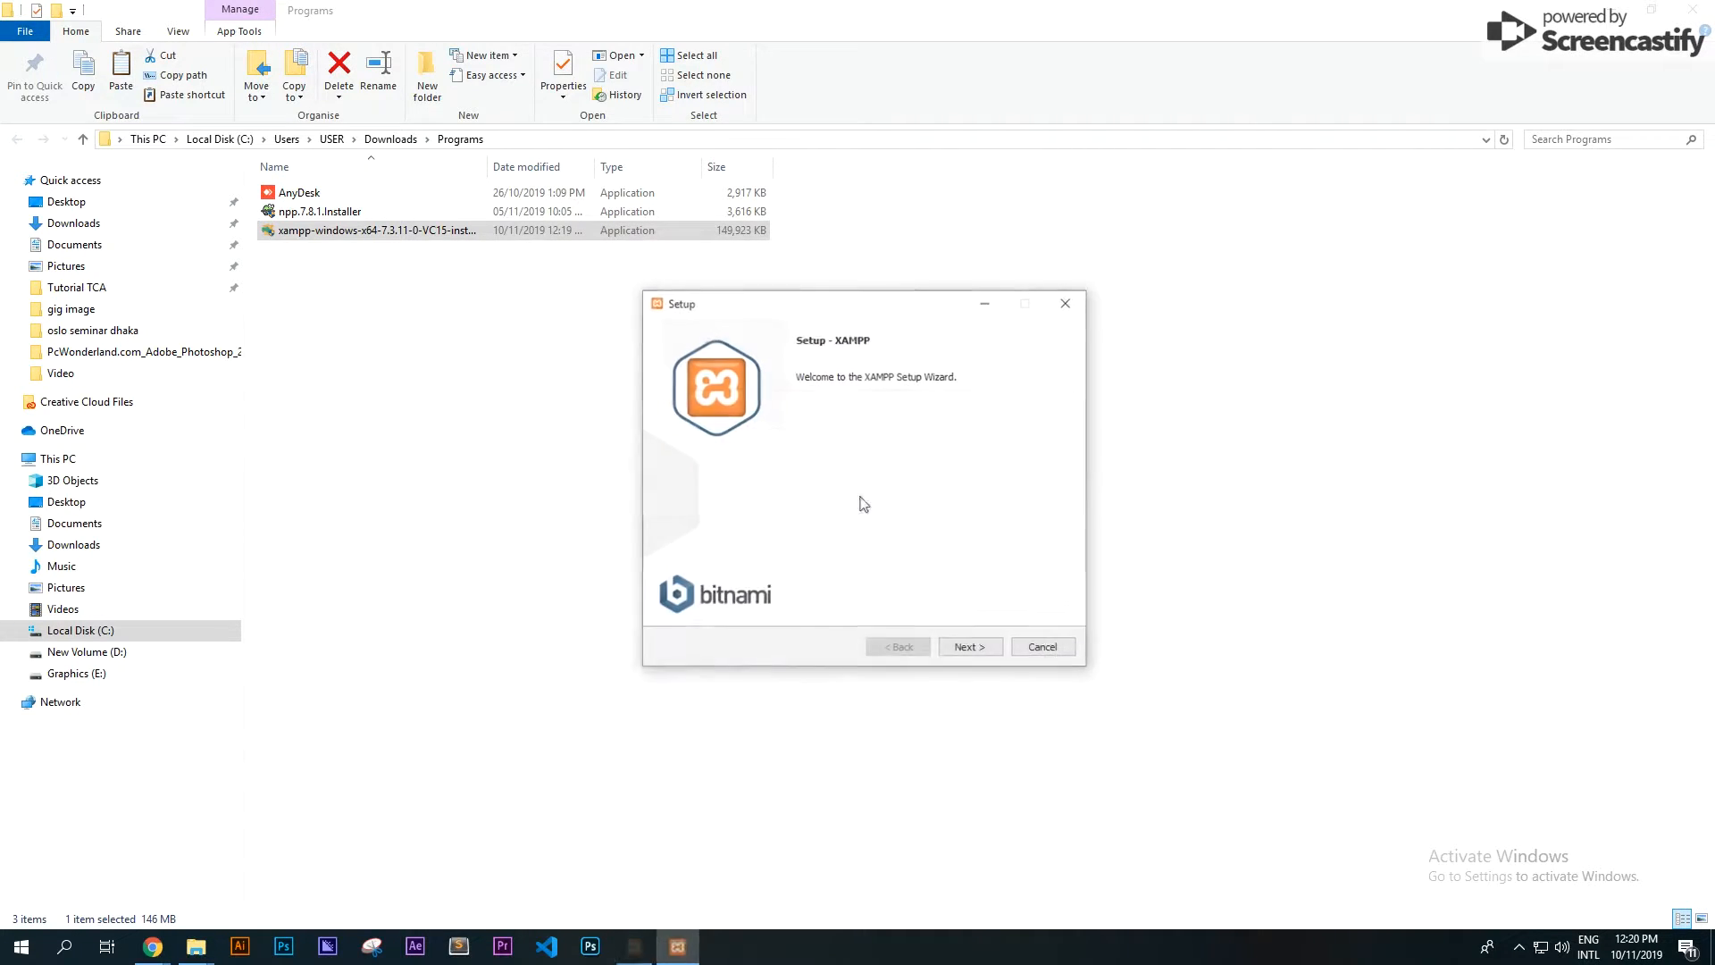
{"action": "left_click", "coordinate": [983, 650]}
{"action": "left_click", "coordinate": [987, 649]}
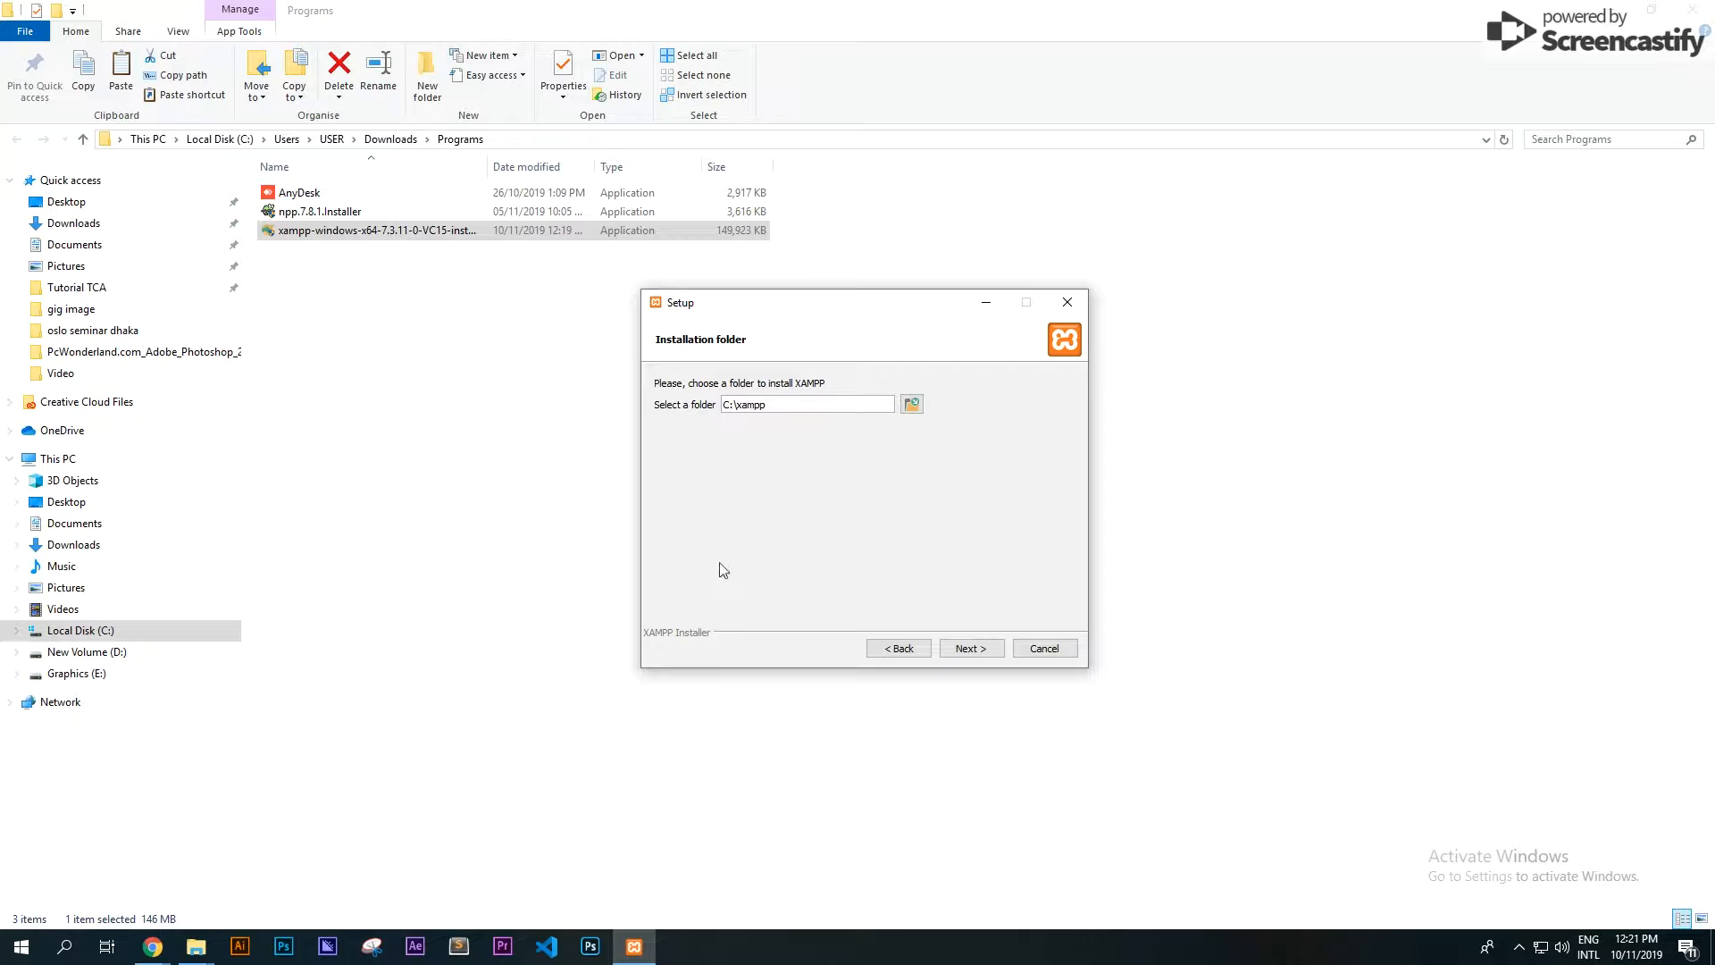
{"action": "left_click", "coordinate": [970, 647]}
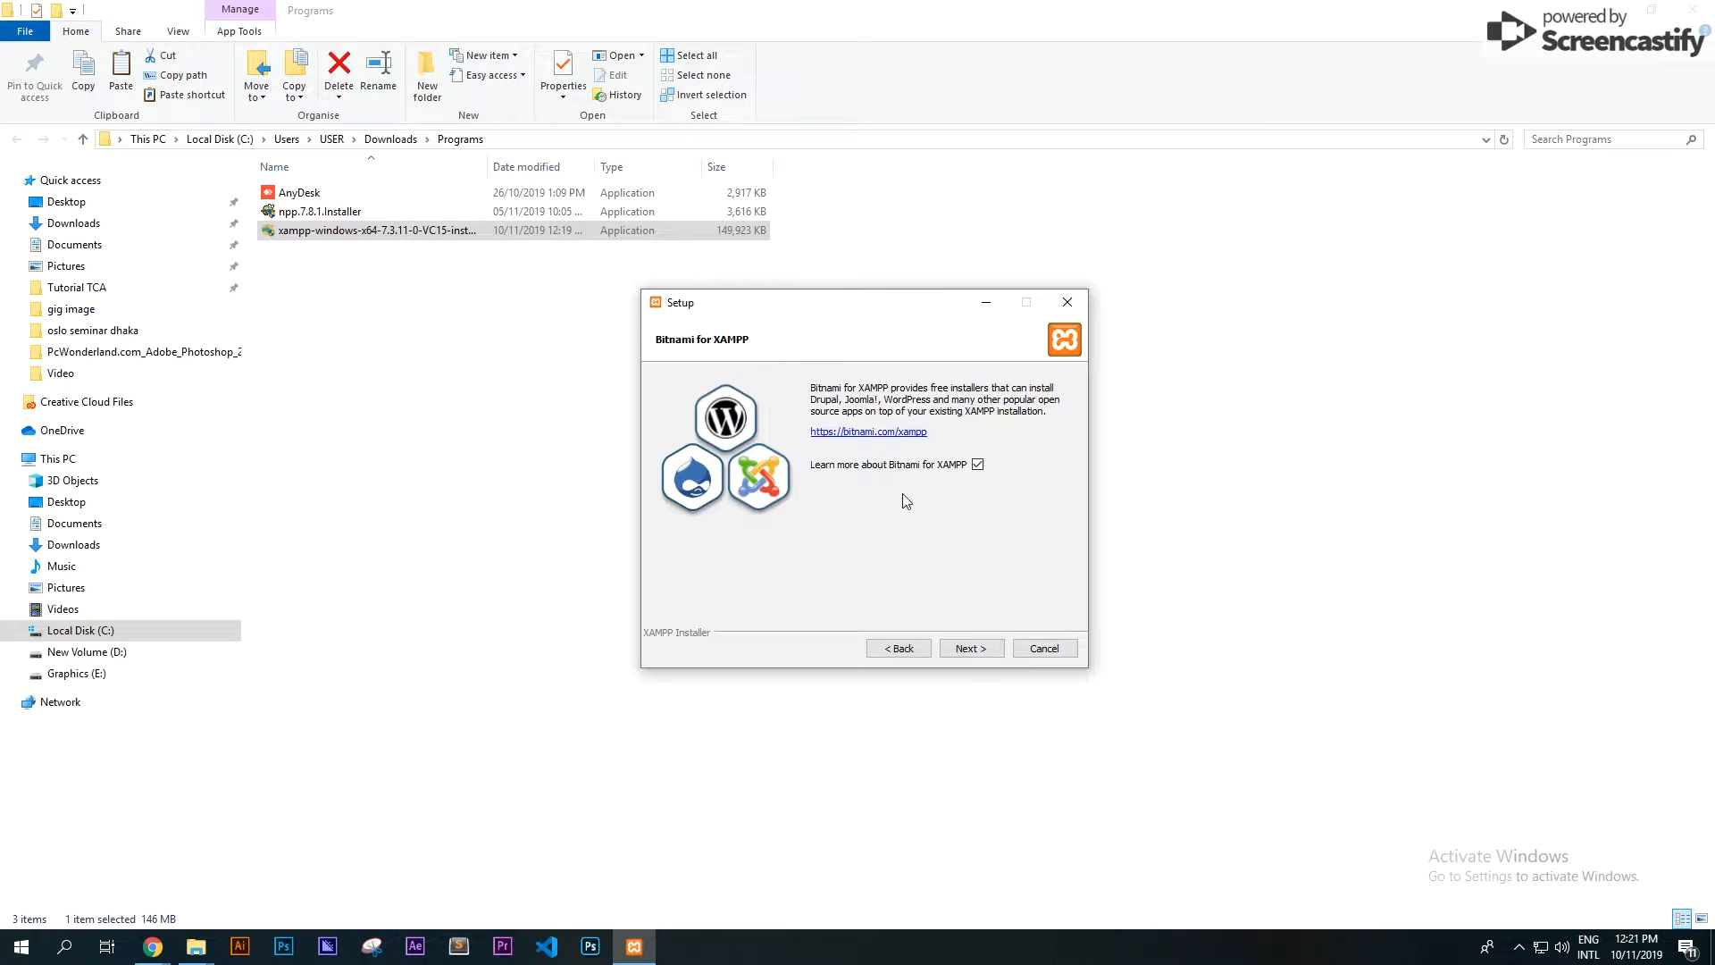
{"action": "left_click", "coordinate": [970, 647]}
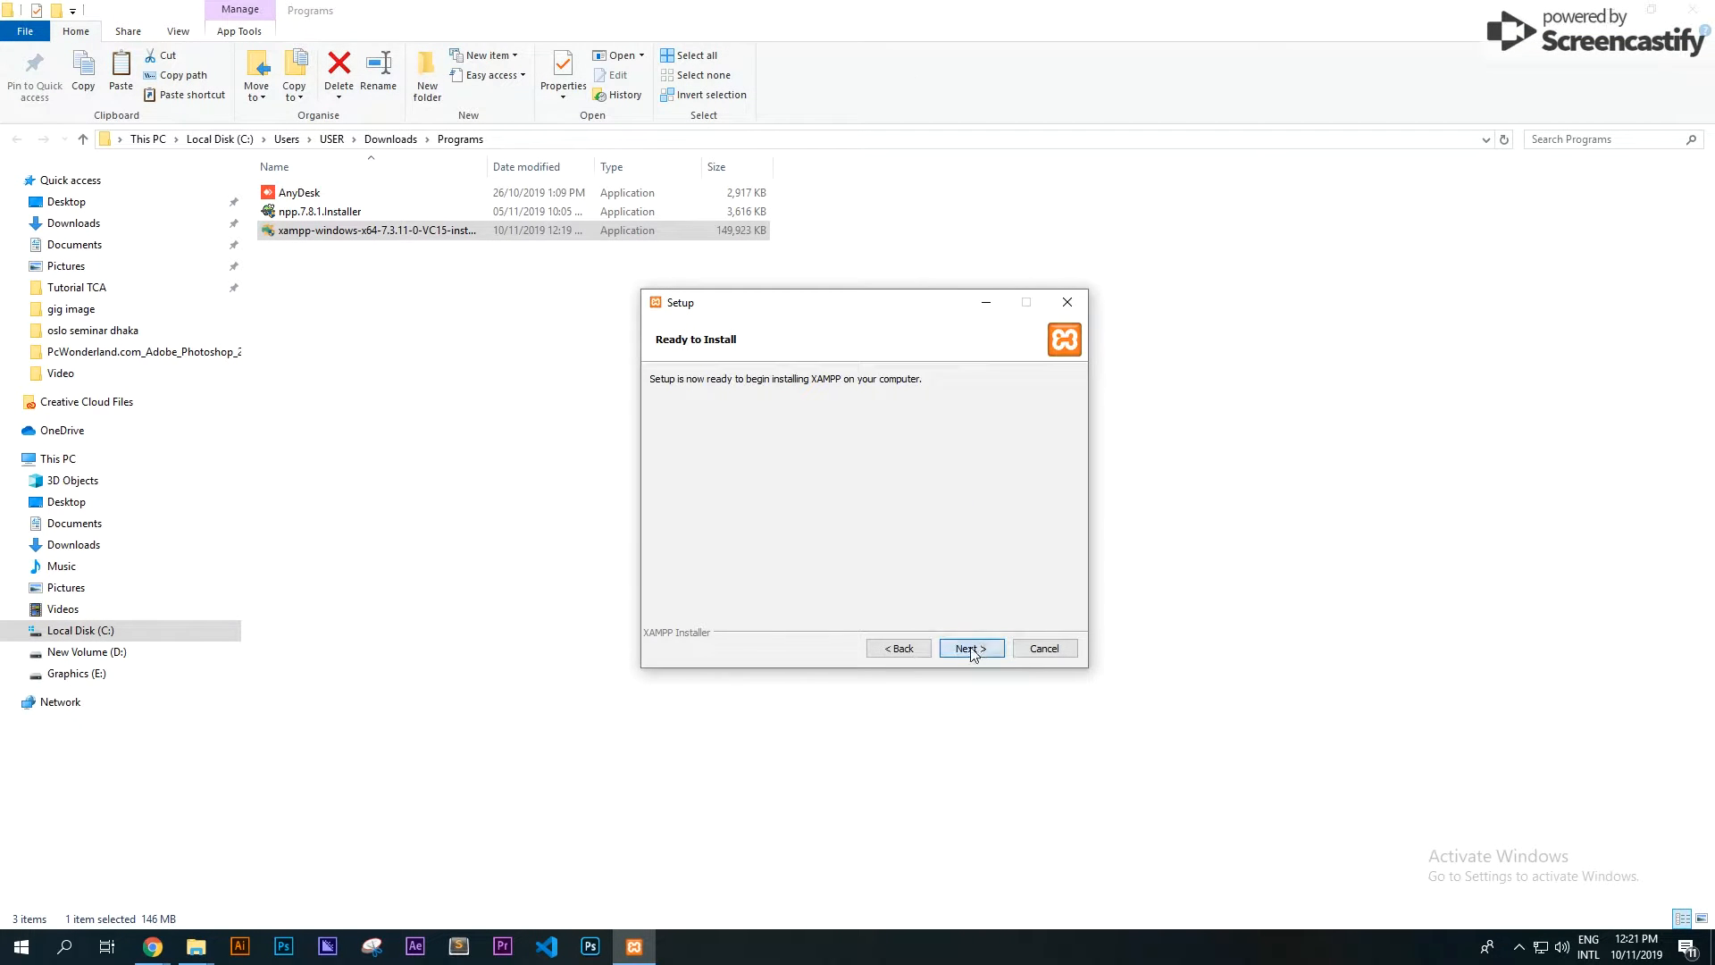
{"action": "left_click", "coordinate": [971, 649]}
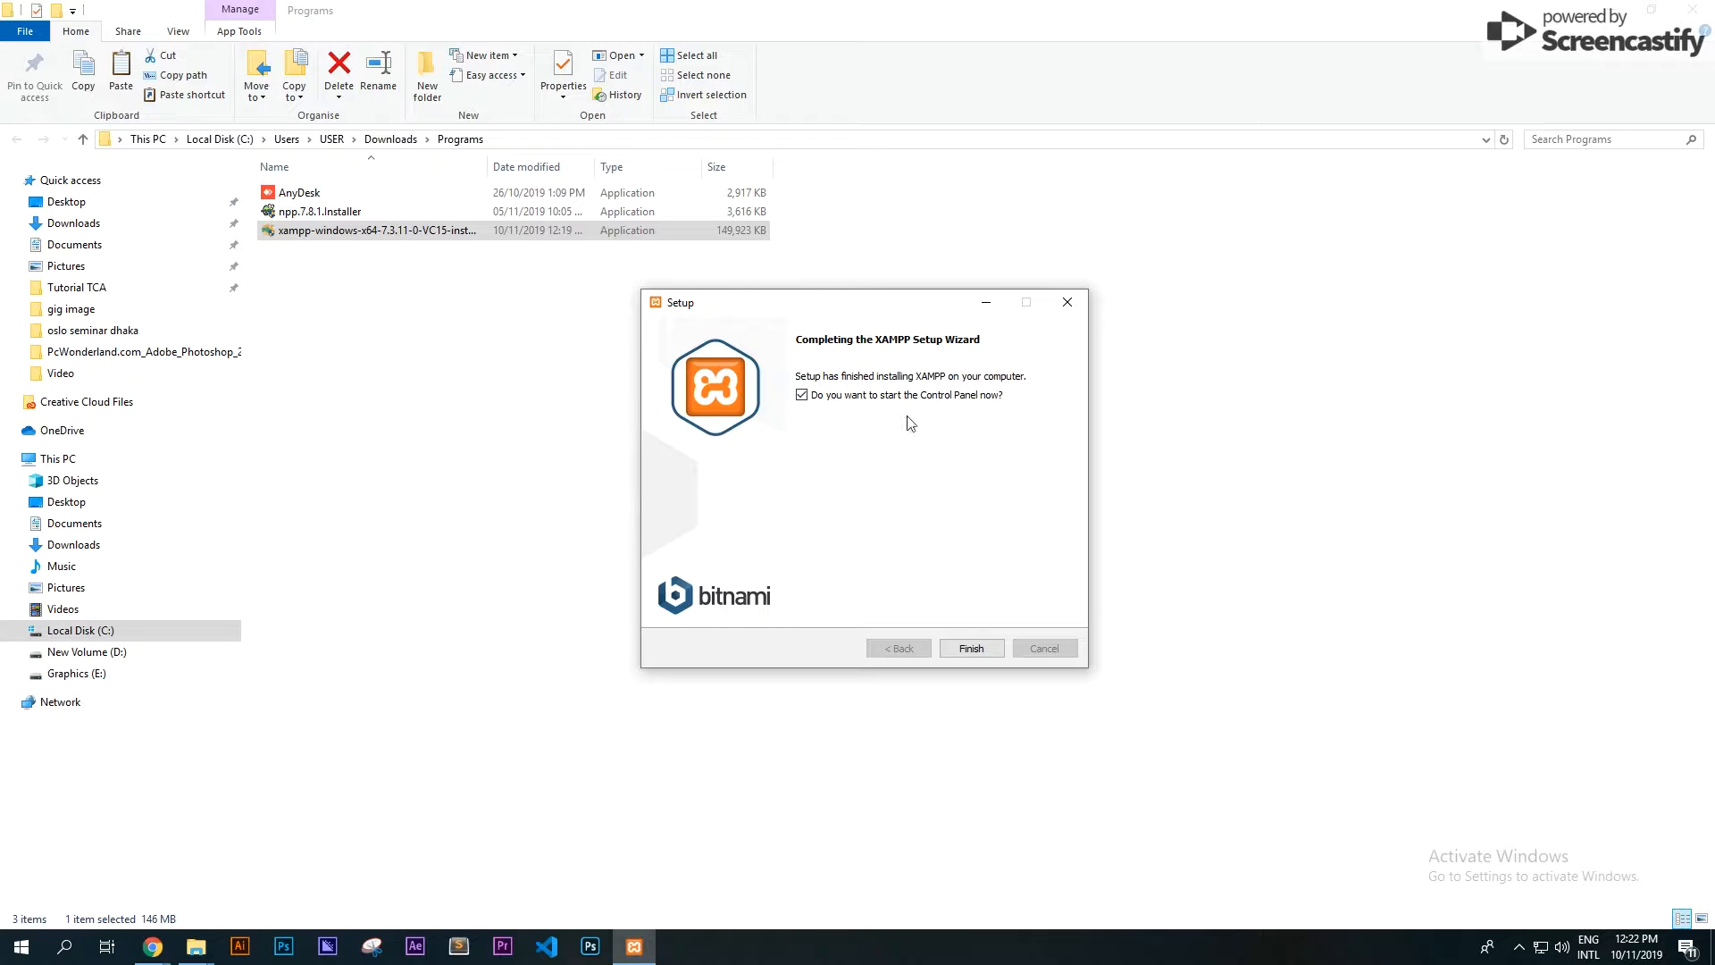
Finish the setup with the Control Panel set to start, and save English as its language.
{"action": "left_click", "coordinate": [968, 656]}
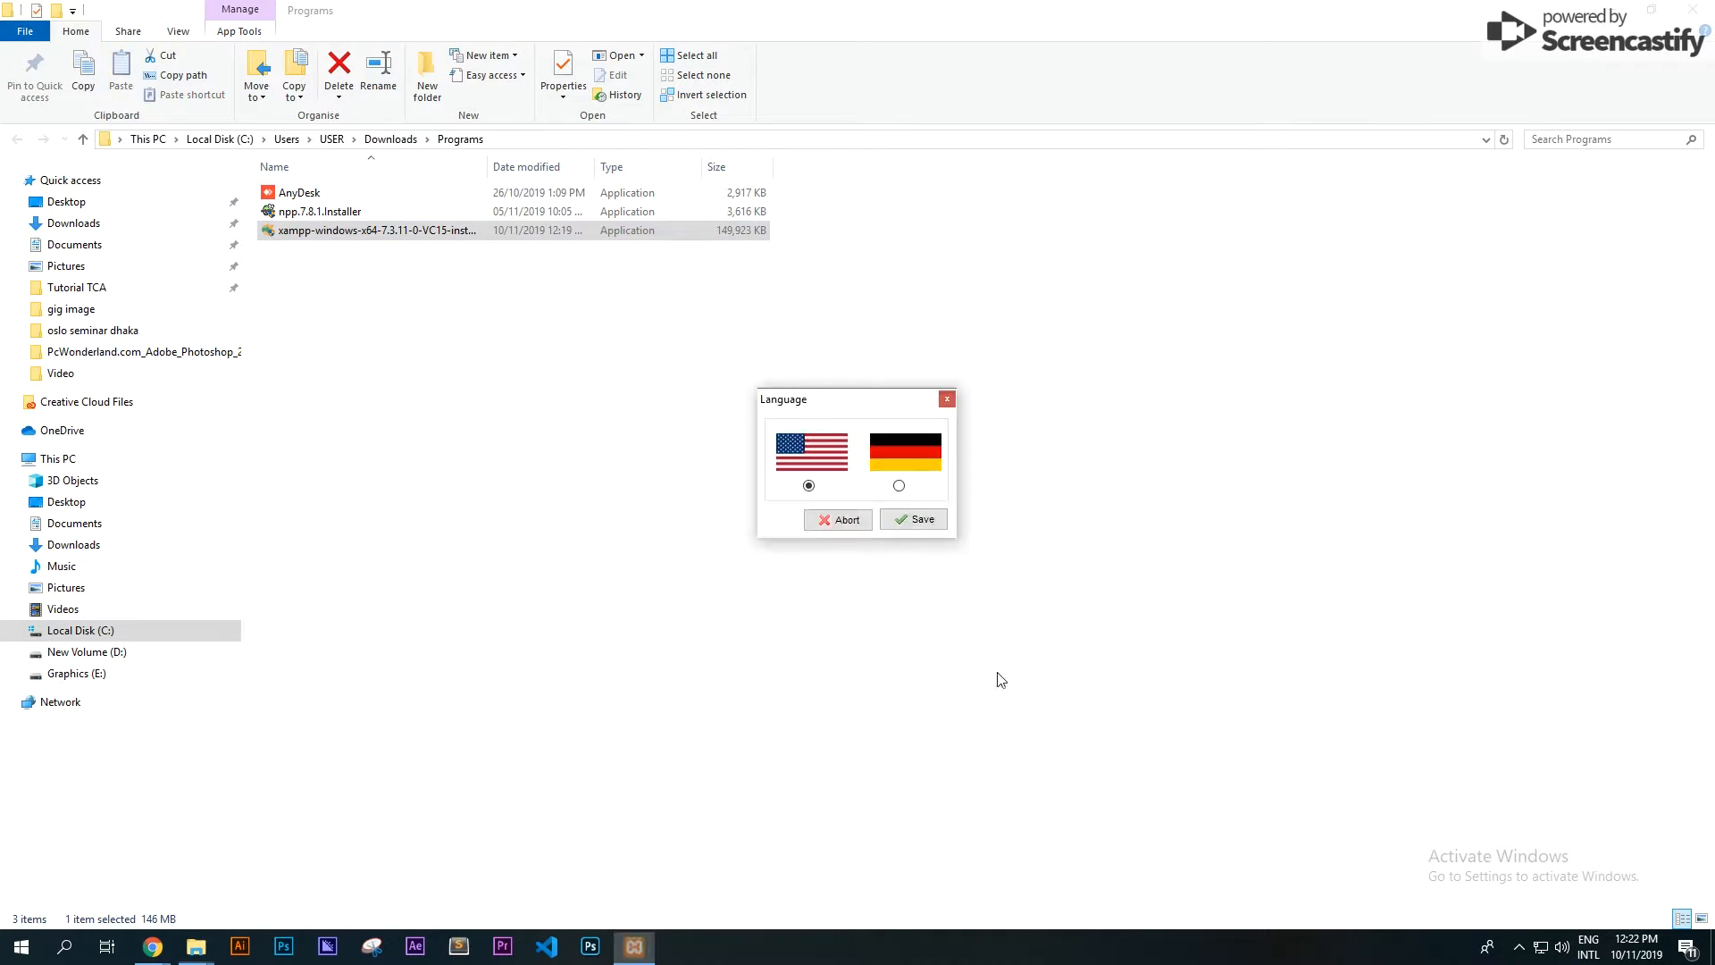
{"action": "left_click", "coordinate": [916, 522]}
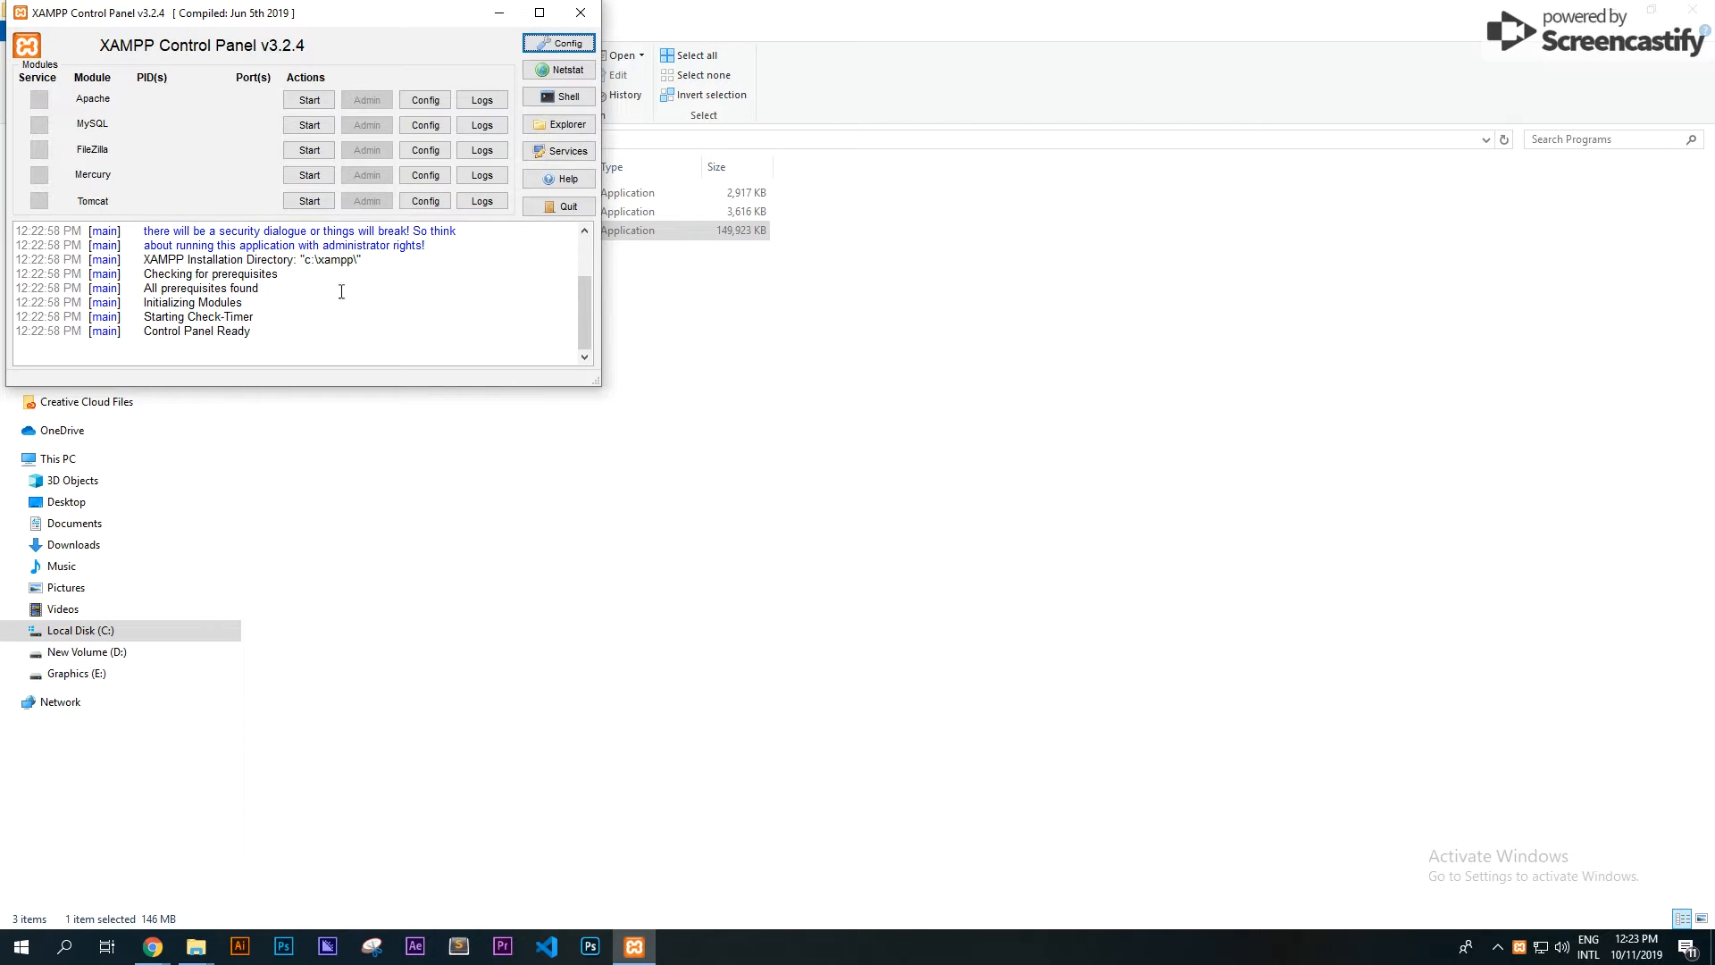
Start the Apache and MySQL modules, and close the XAMPP Control Panel window.
{"action": "left_click", "coordinate": [306, 100]}
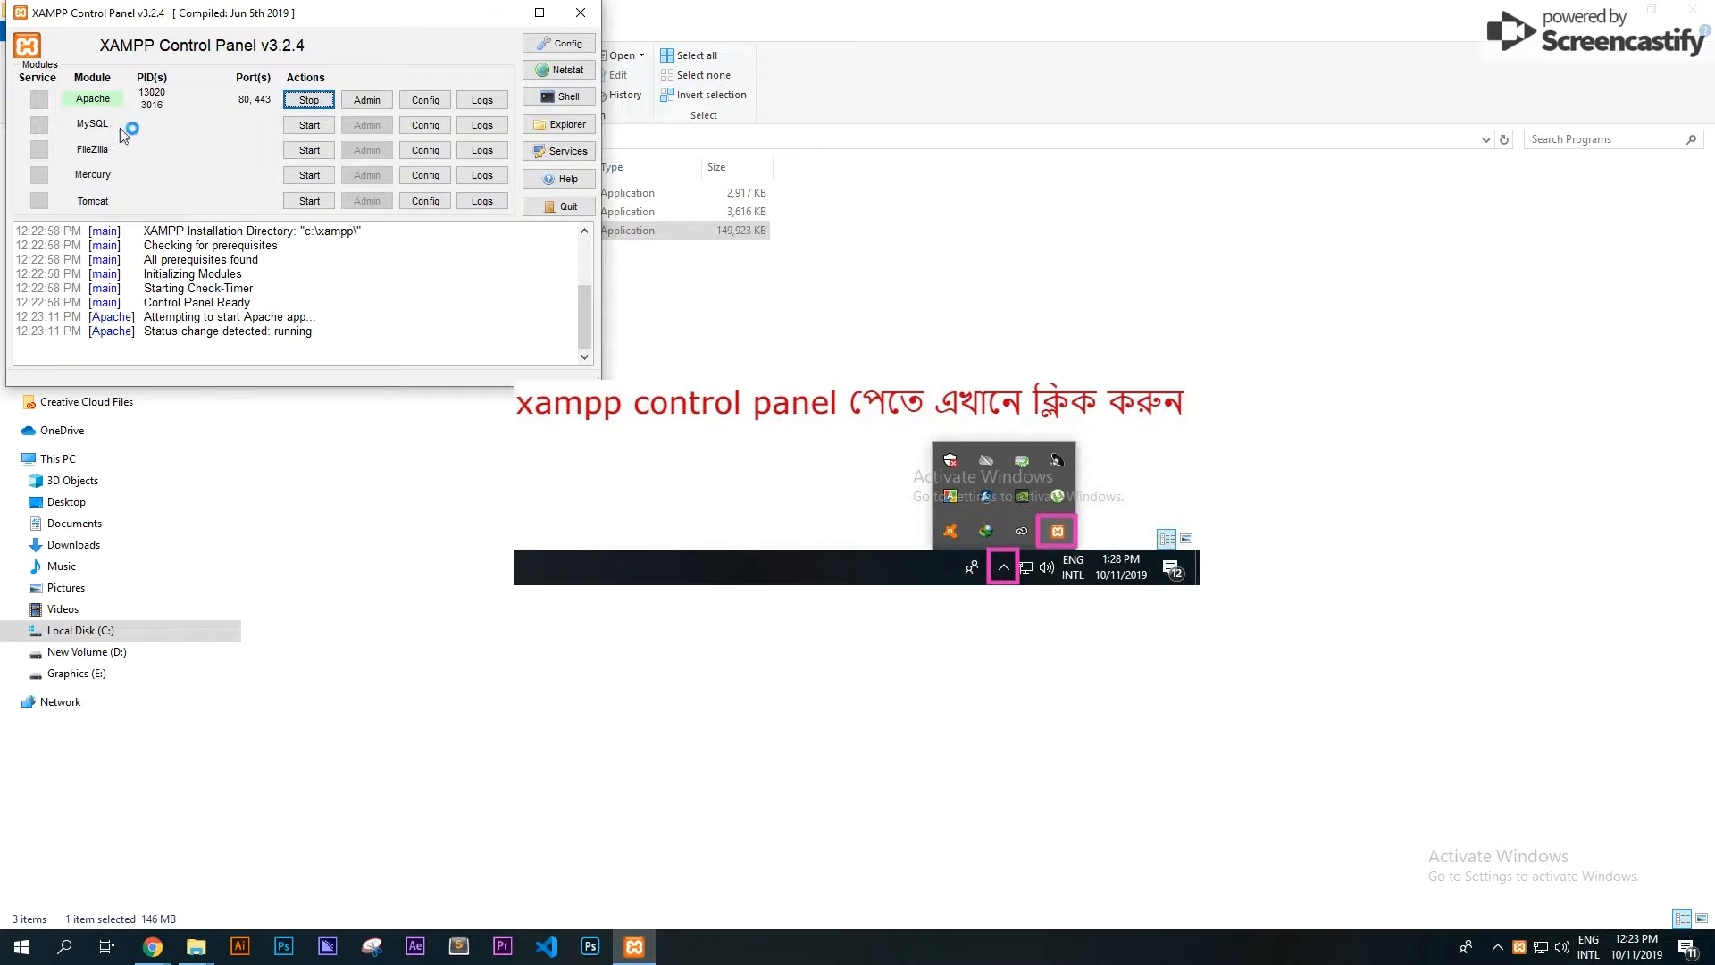
{"action": "left_click", "coordinate": [308, 125]}
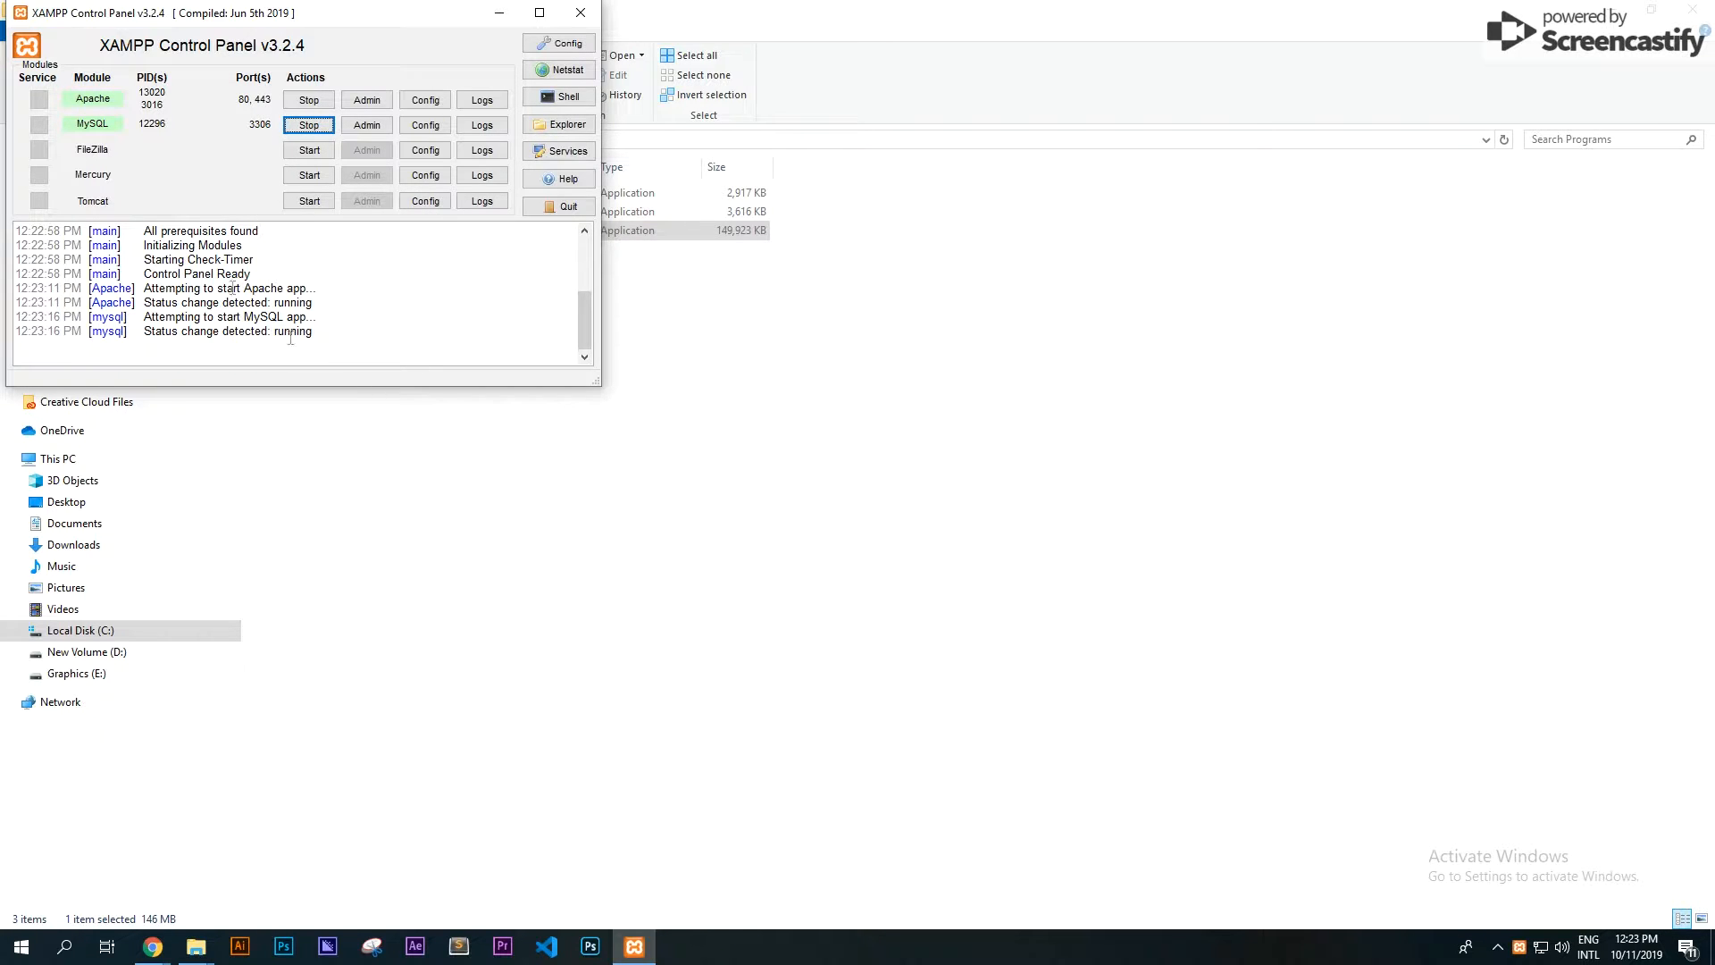
{"action": "left_click", "coordinate": [579, 12]}
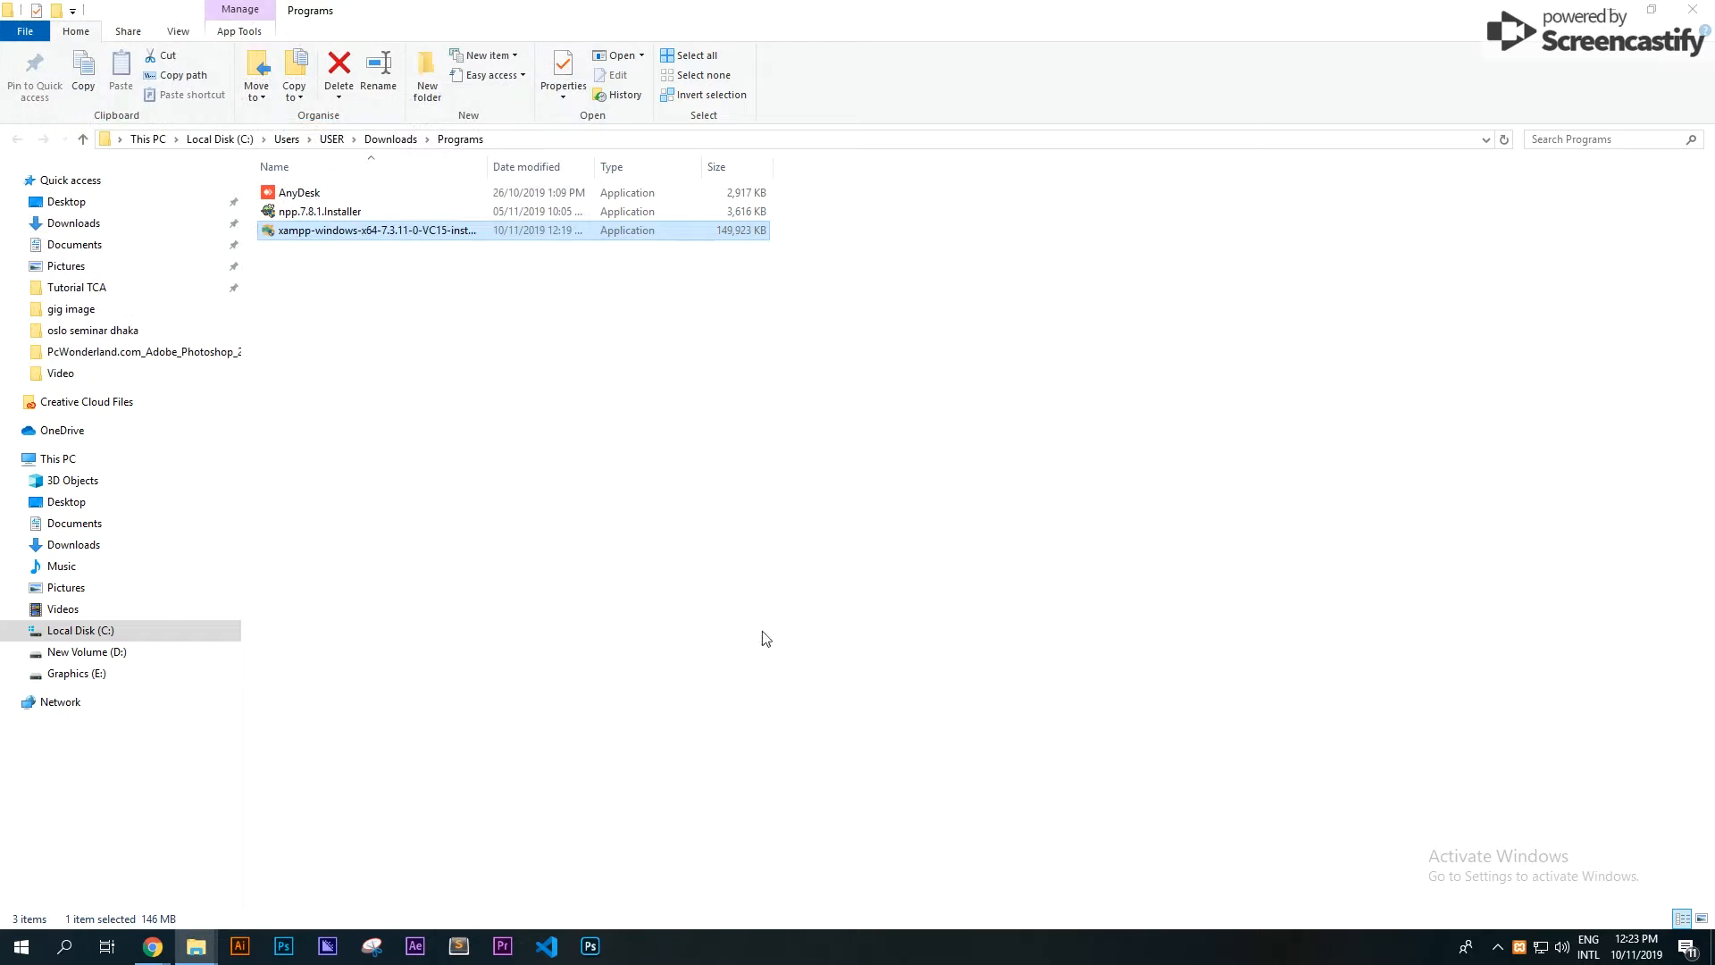
Switch to Chrome and open localhost to load the XAMPP welcome page.
{"action": "left_click", "coordinate": [153, 946]}
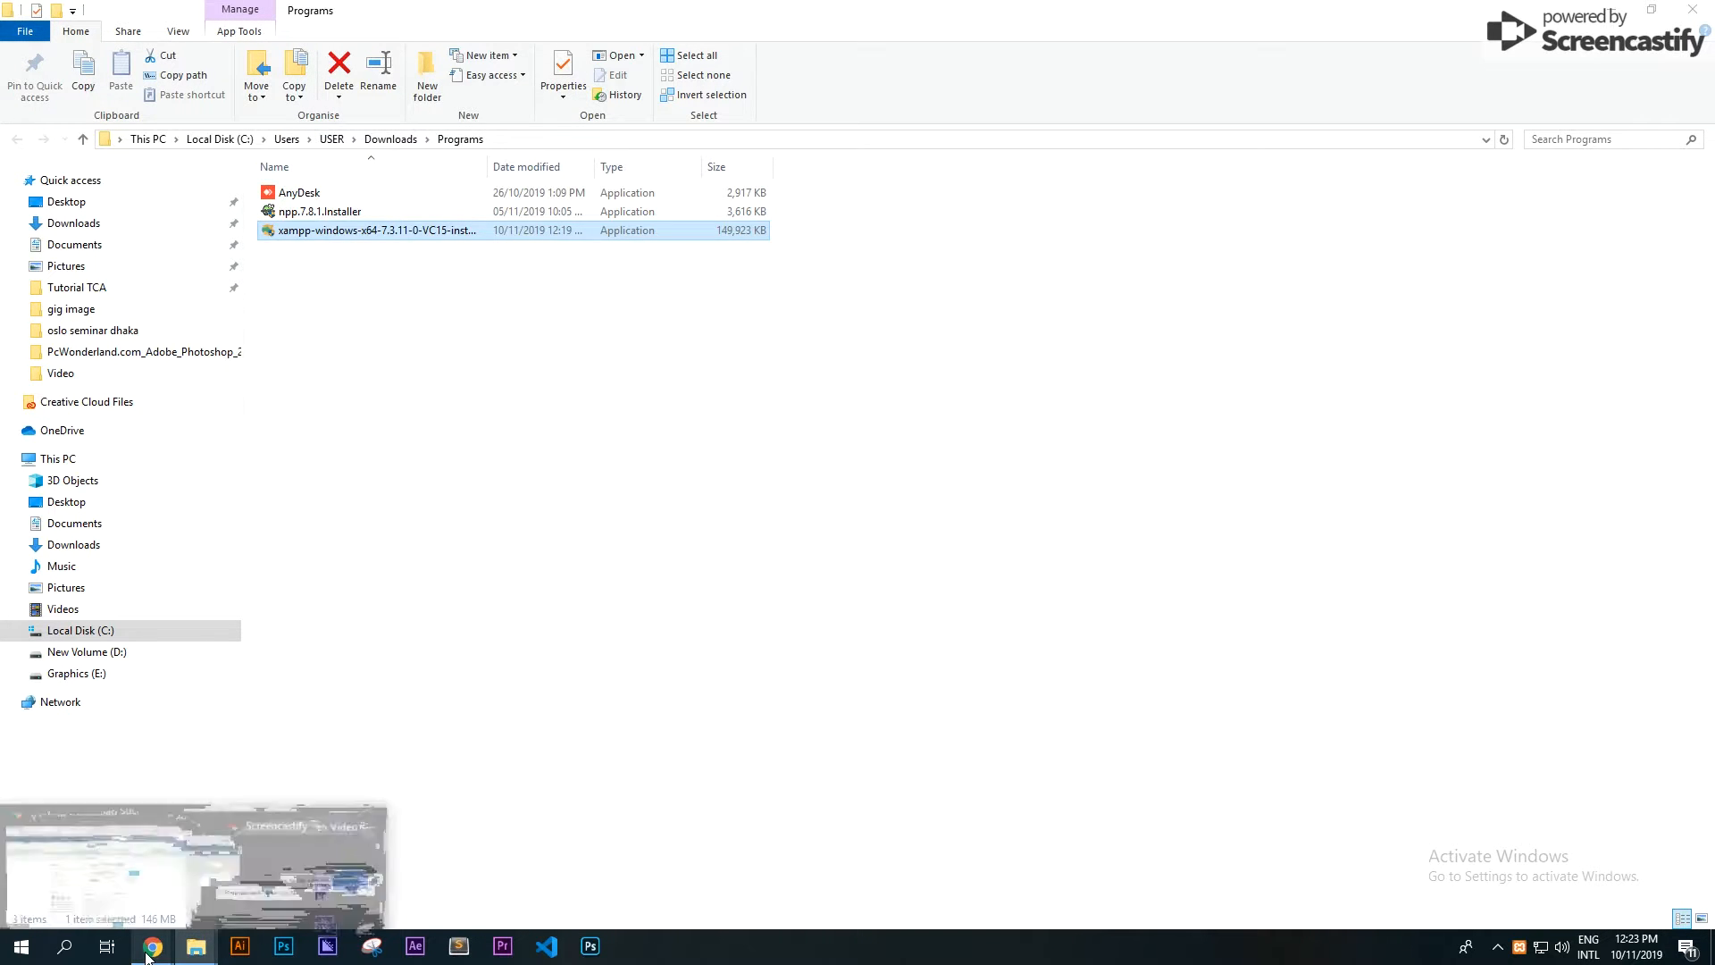
{"action": "left_click", "coordinate": [123, 909]}
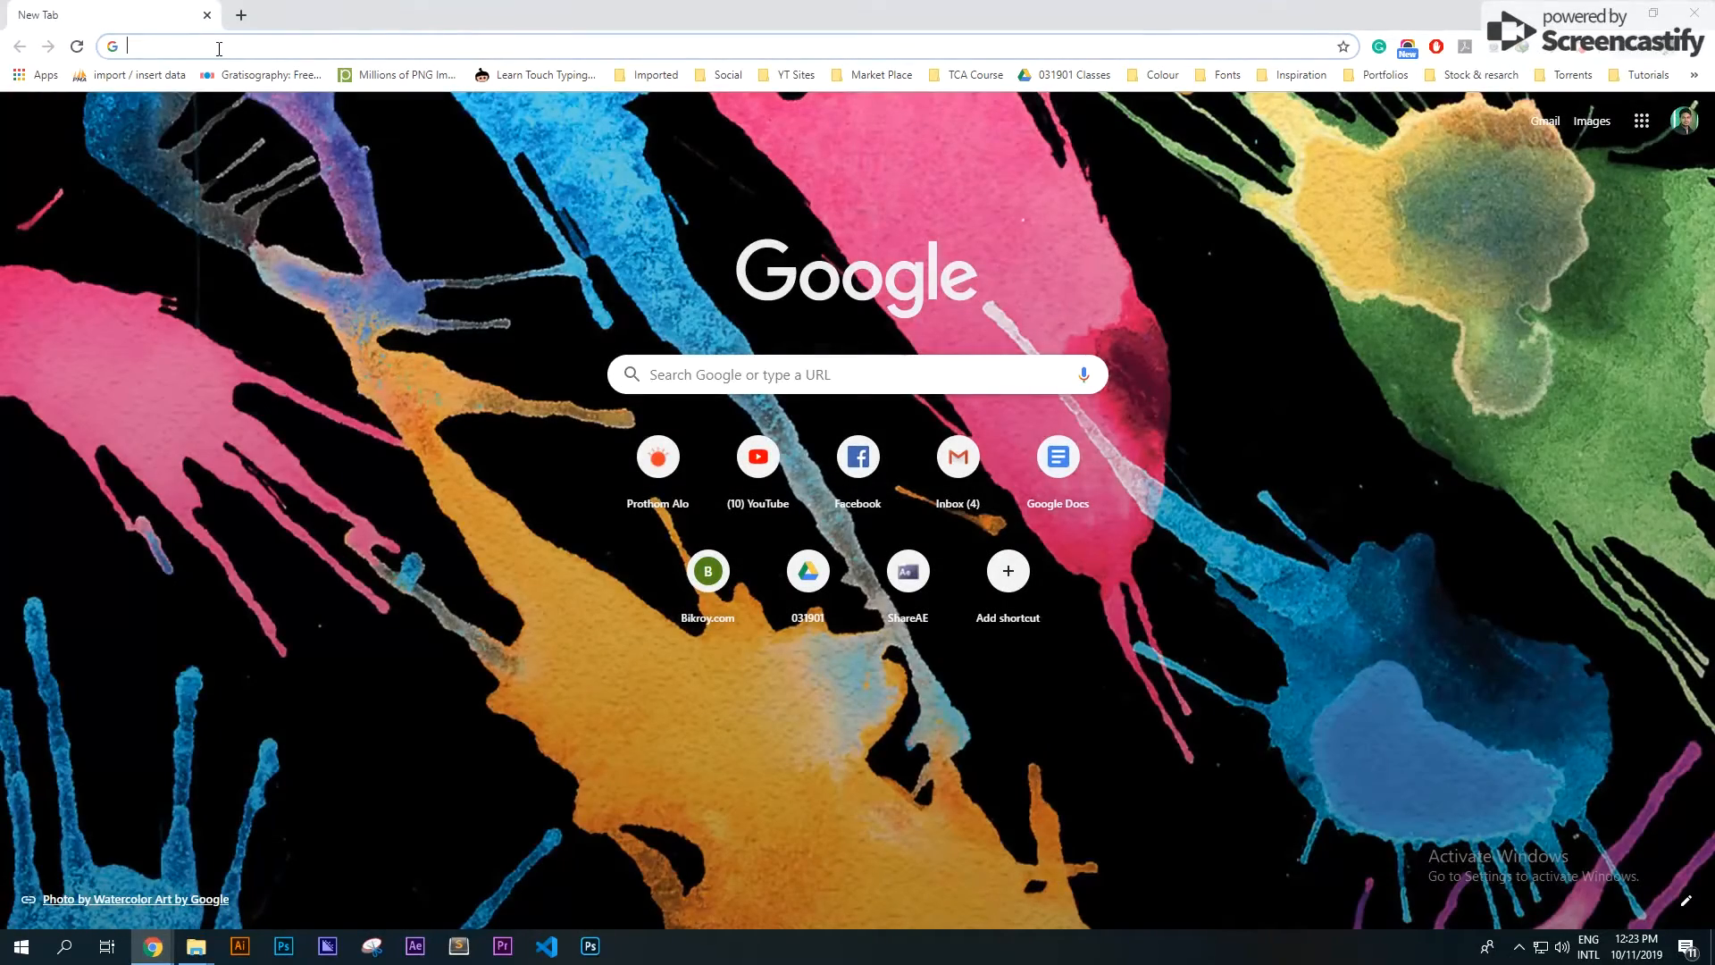
{"action": "type", "text": "lo"}
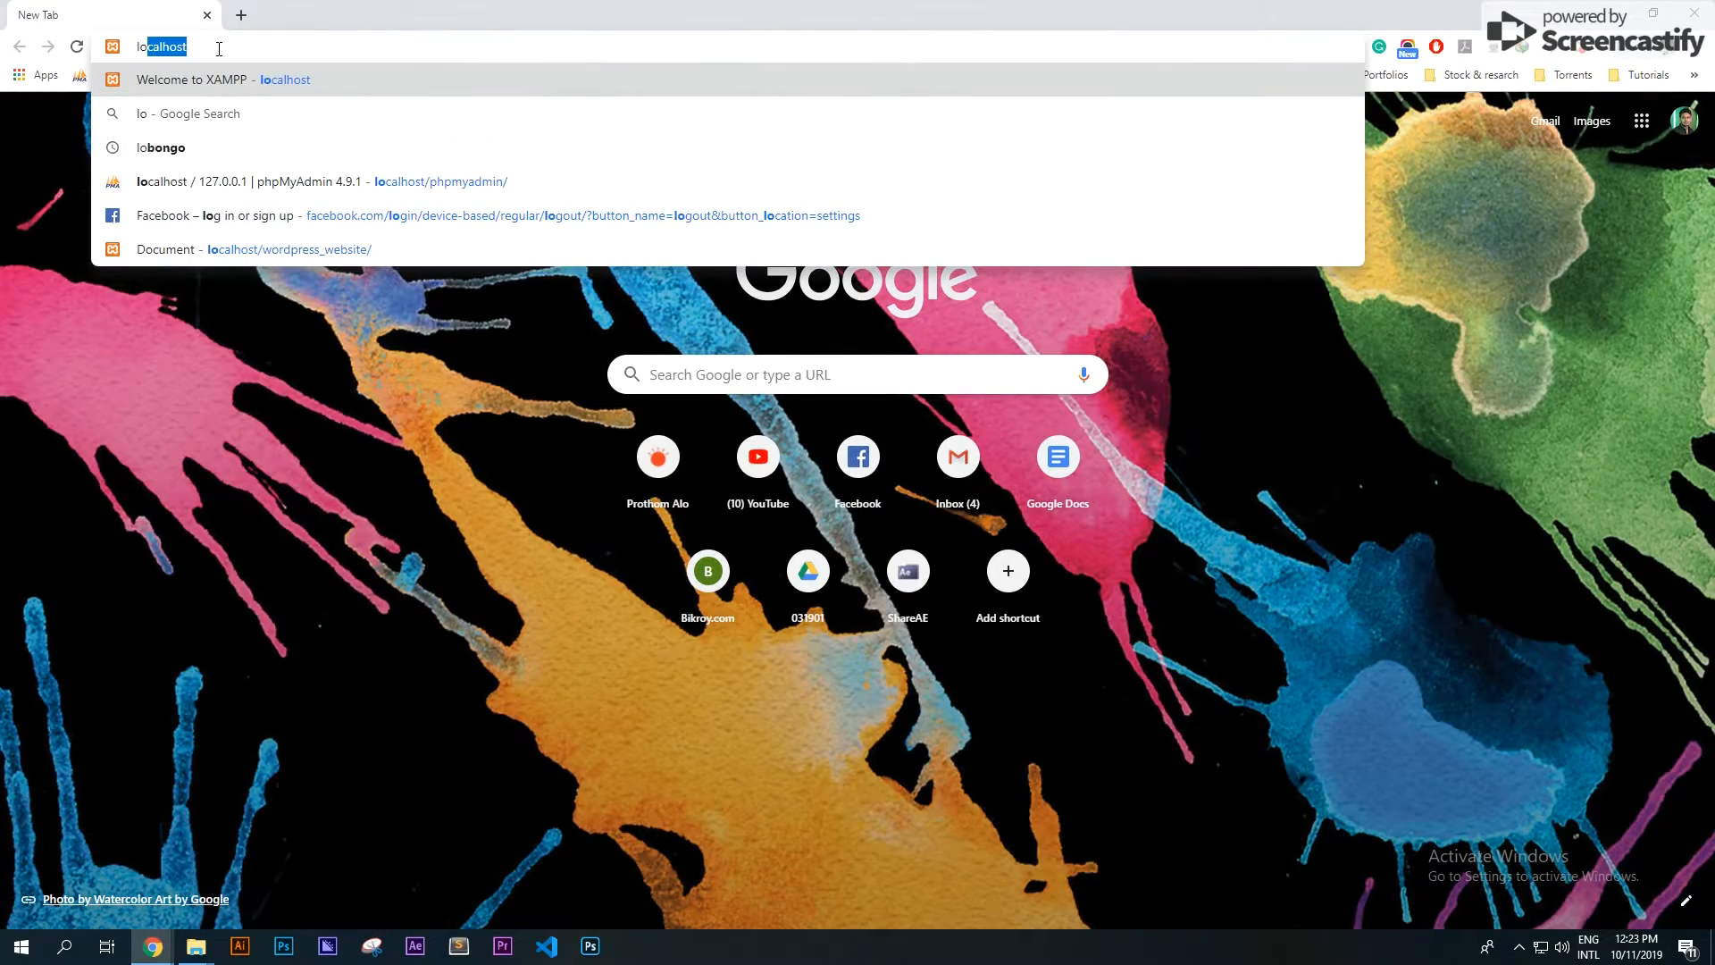
{"action": "type", "text": "calhost"}
{"action": "key", "text": "Return"}
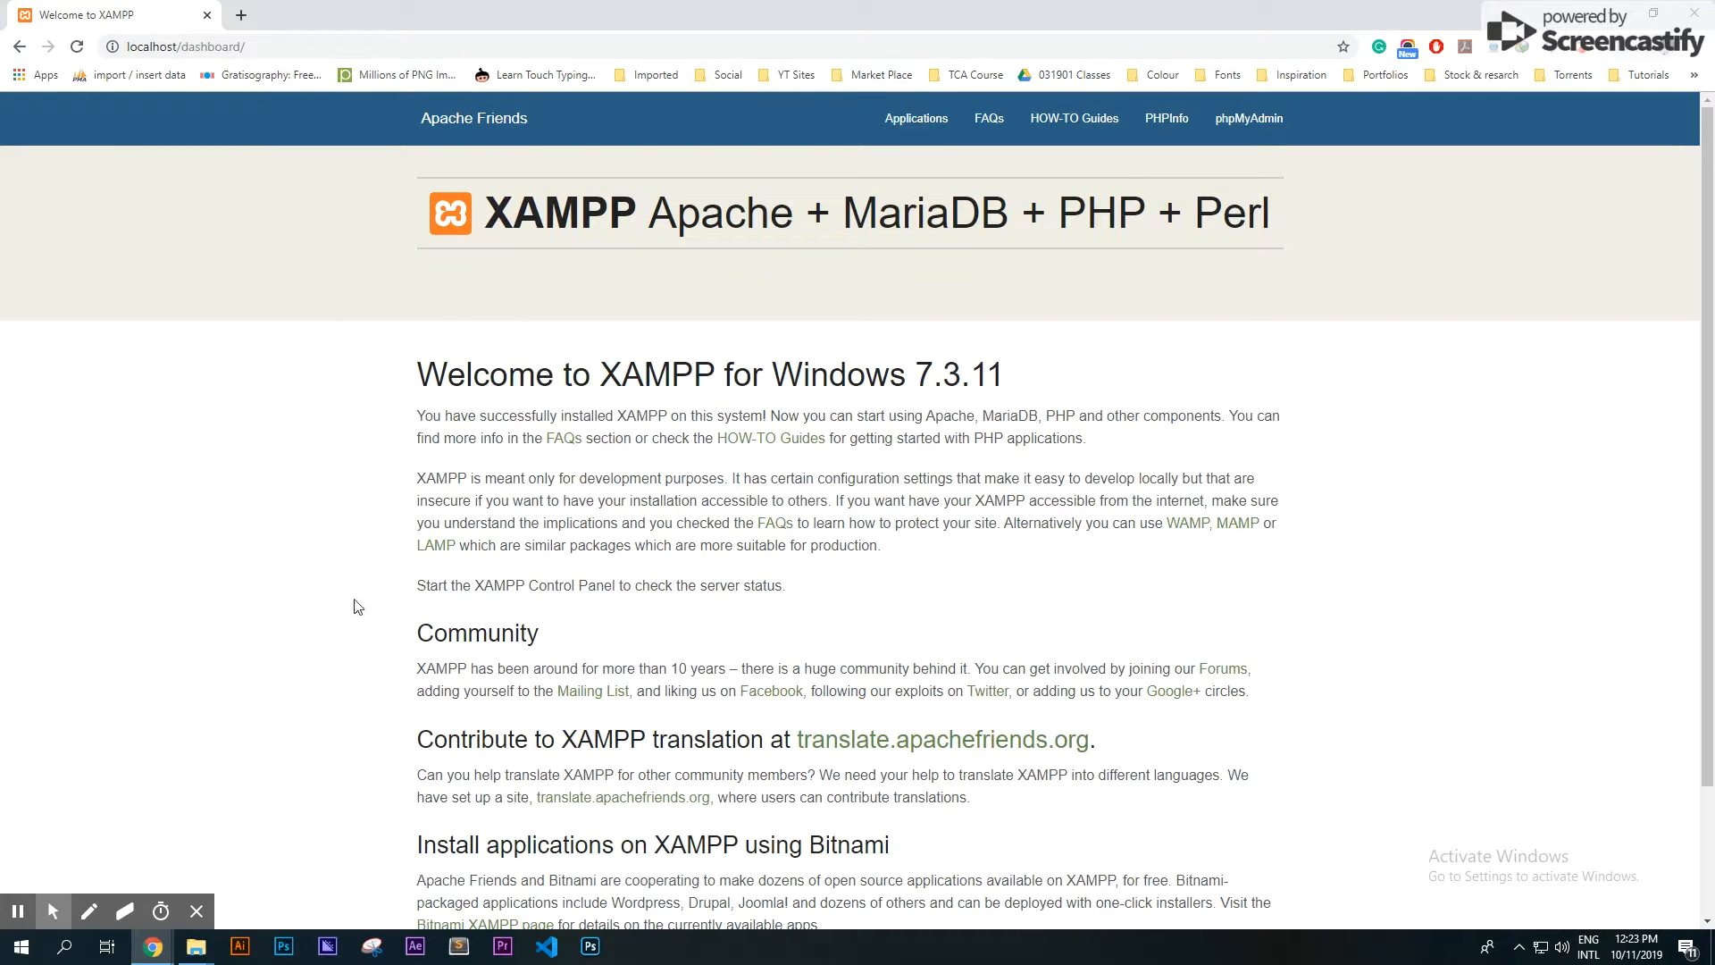
{"action": "left_click", "coordinate": [204, 912]}
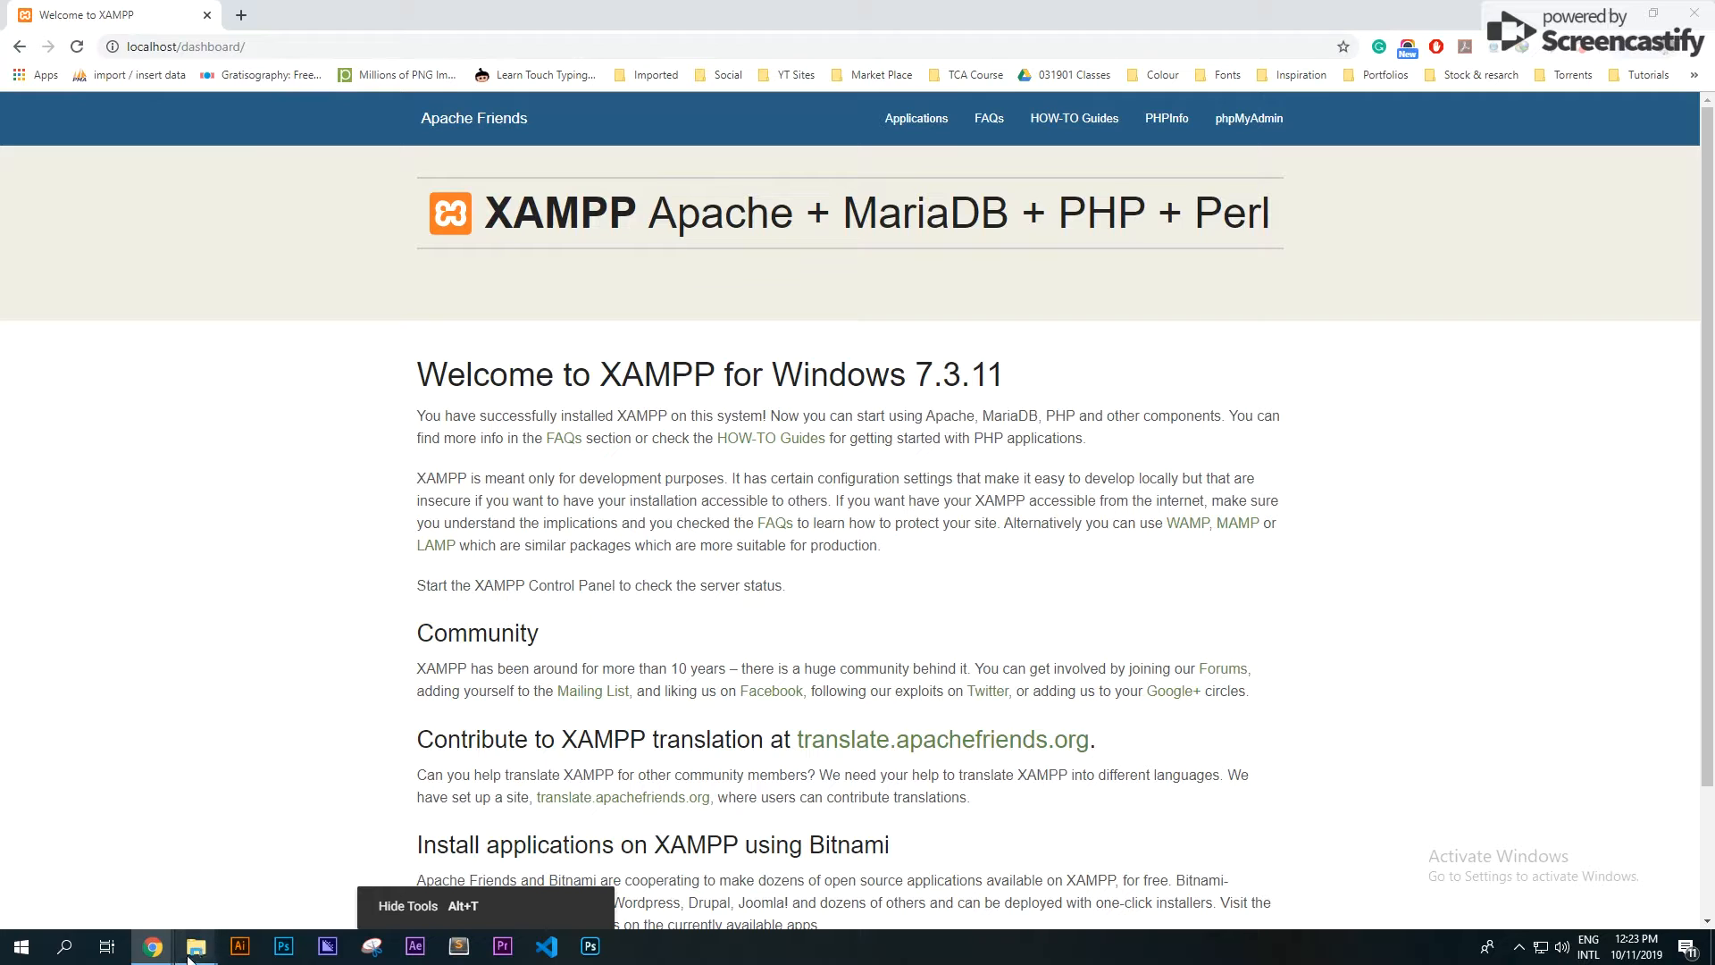
Switch to File Explorer and open the htdocs folder inside C:\xampp.
{"action": "mouse_move", "coordinate": [193, 949]}
{"action": "left_click", "coordinate": [134, 898]}
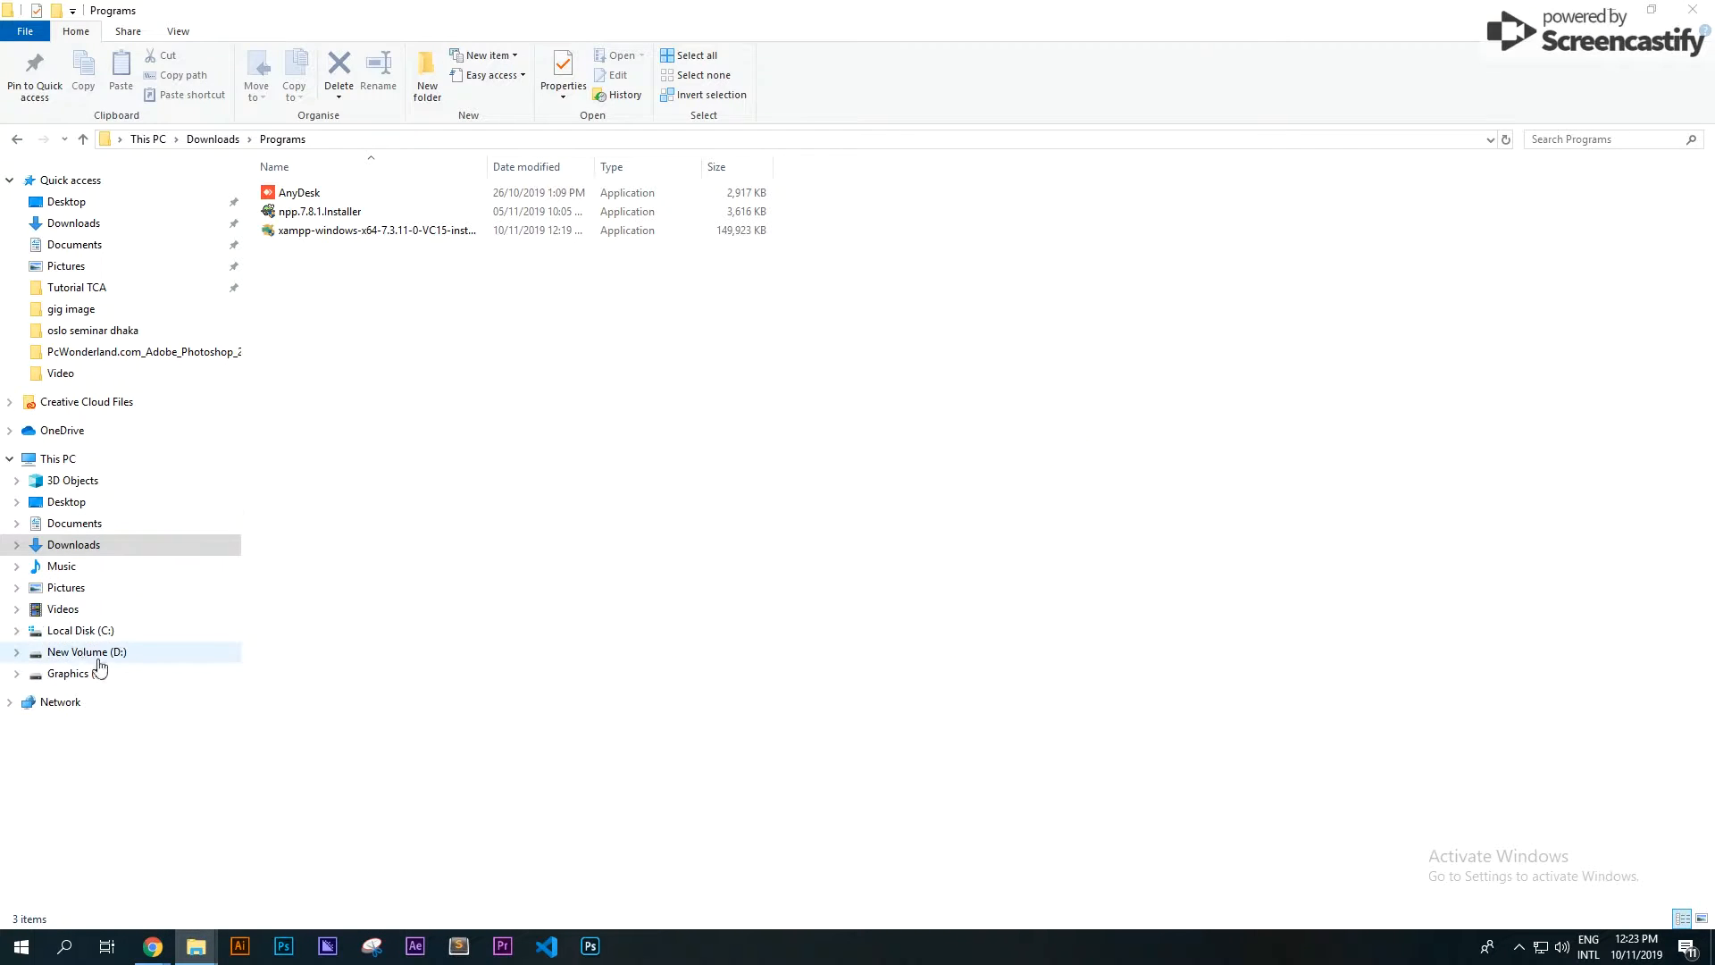
{"action": "left_click", "coordinate": [80, 631]}
{"action": "double_click", "coordinate": [314, 383]}
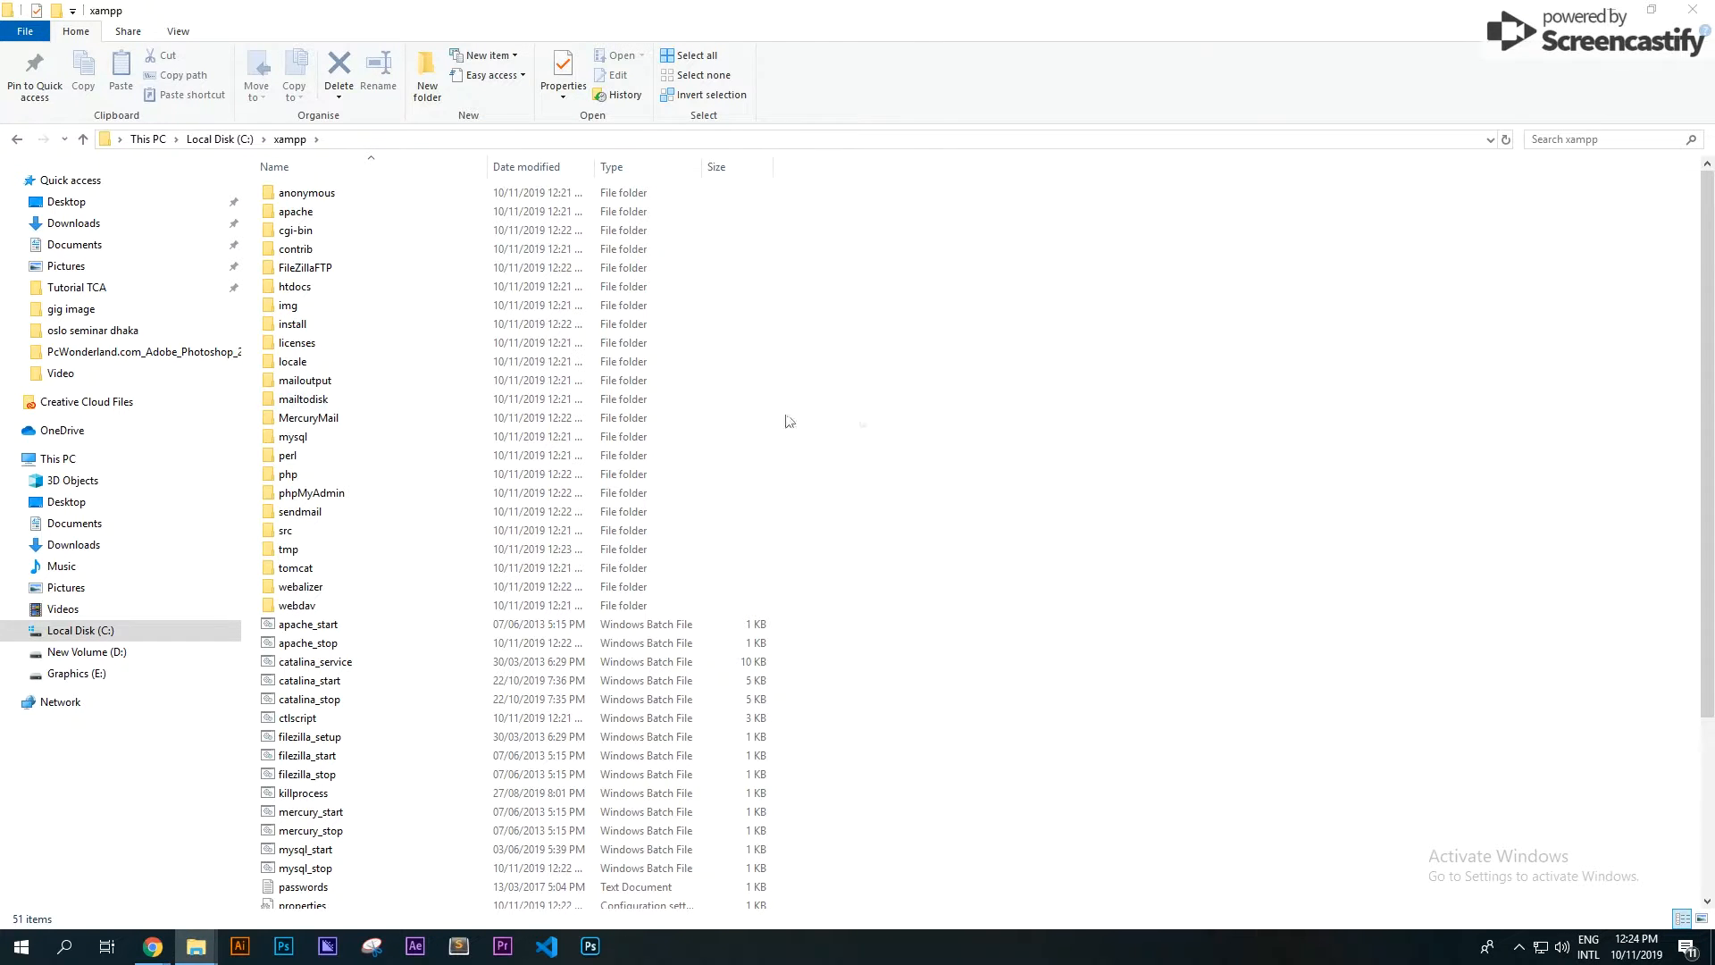
{"action": "double_click", "coordinate": [300, 286]}
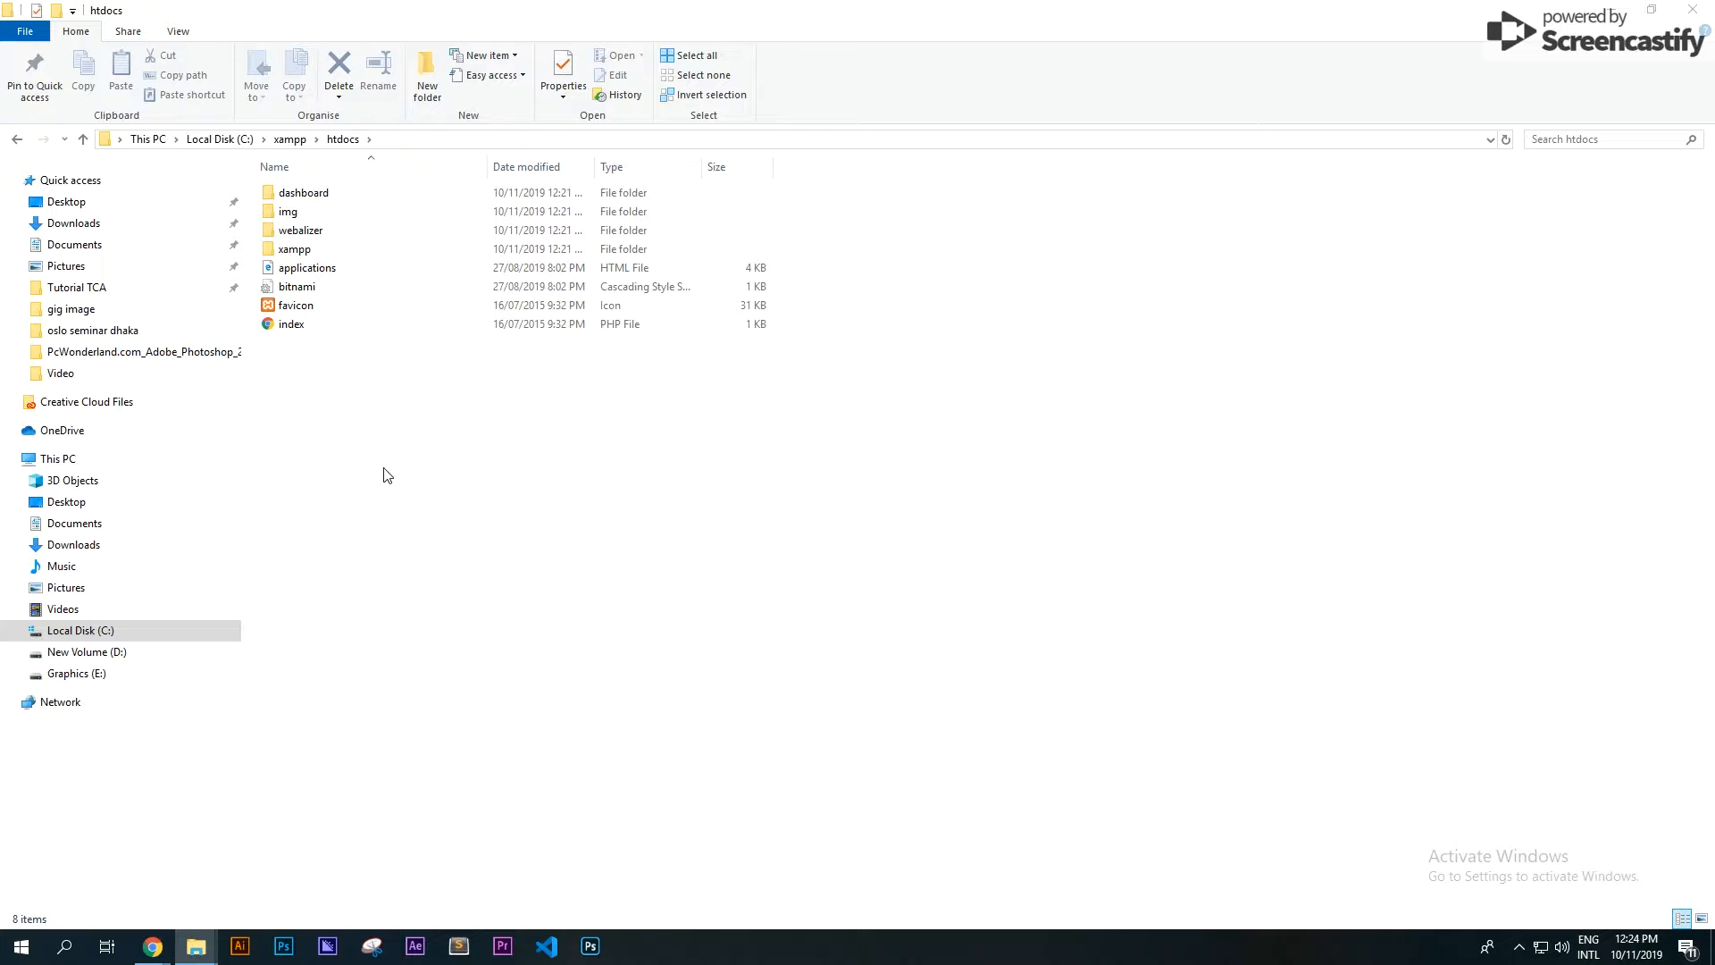
Compare the localhost page in Chrome with the contents of the dashboard folder, and return to the htdocs folder.
{"action": "mouse_move", "coordinate": [153, 945]}
{"action": "left_click", "coordinate": [176, 871]}
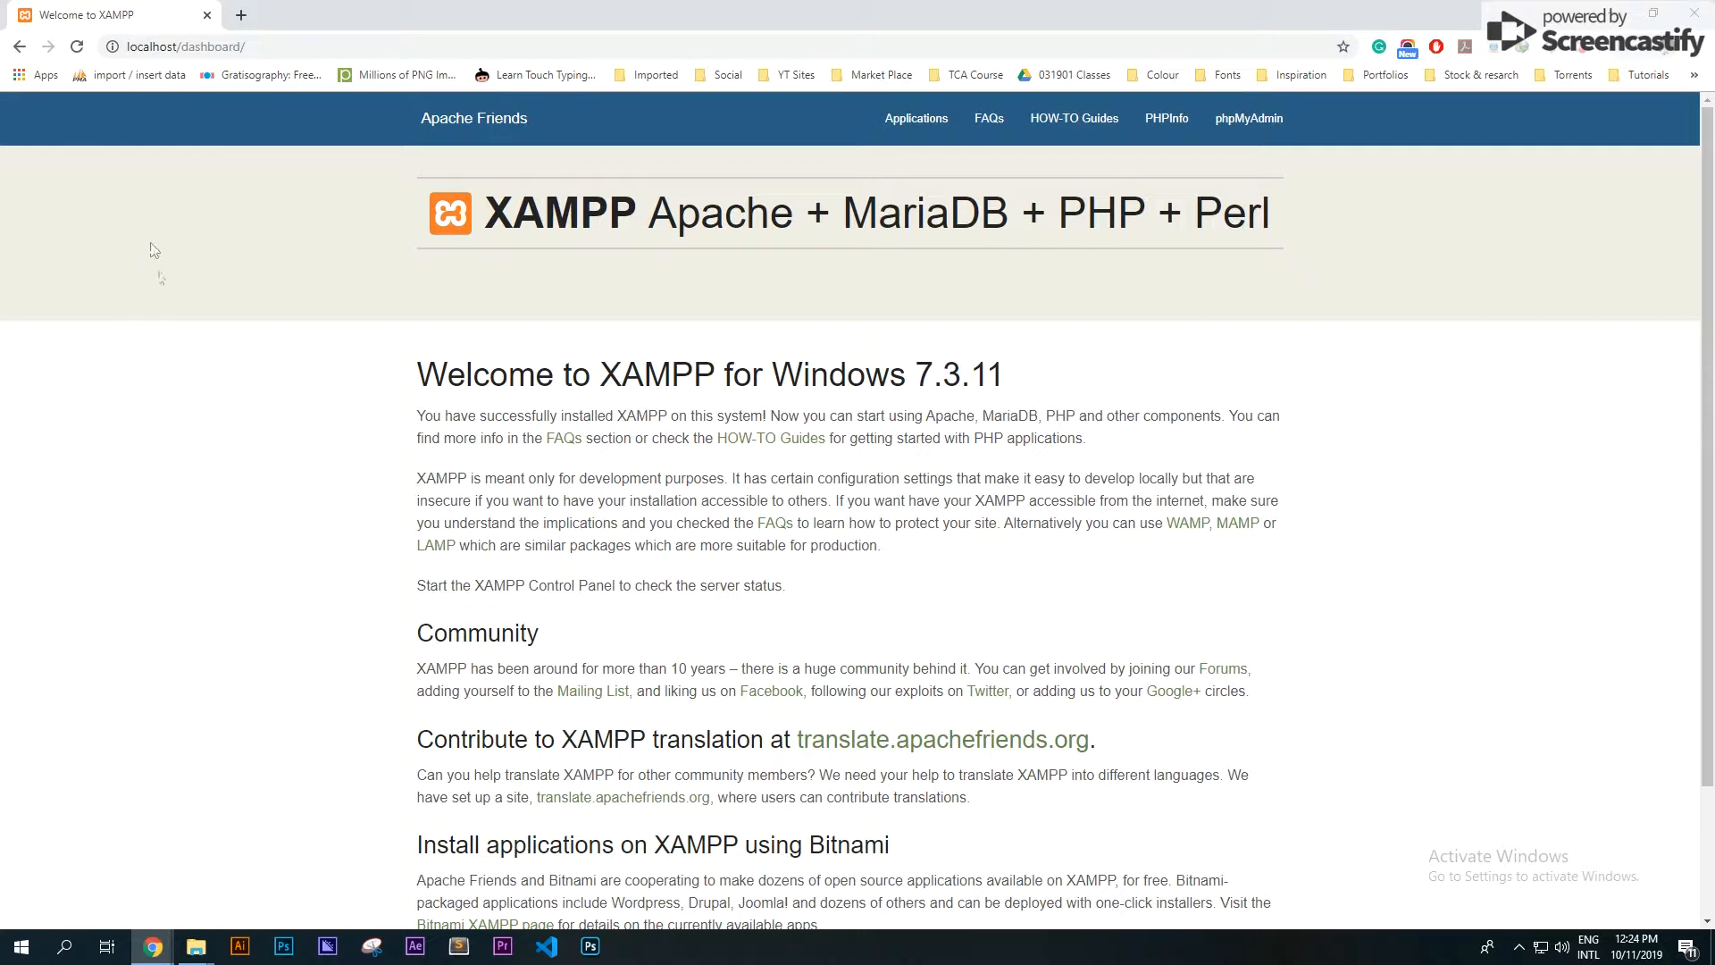
{"action": "left_click", "coordinate": [195, 945]}
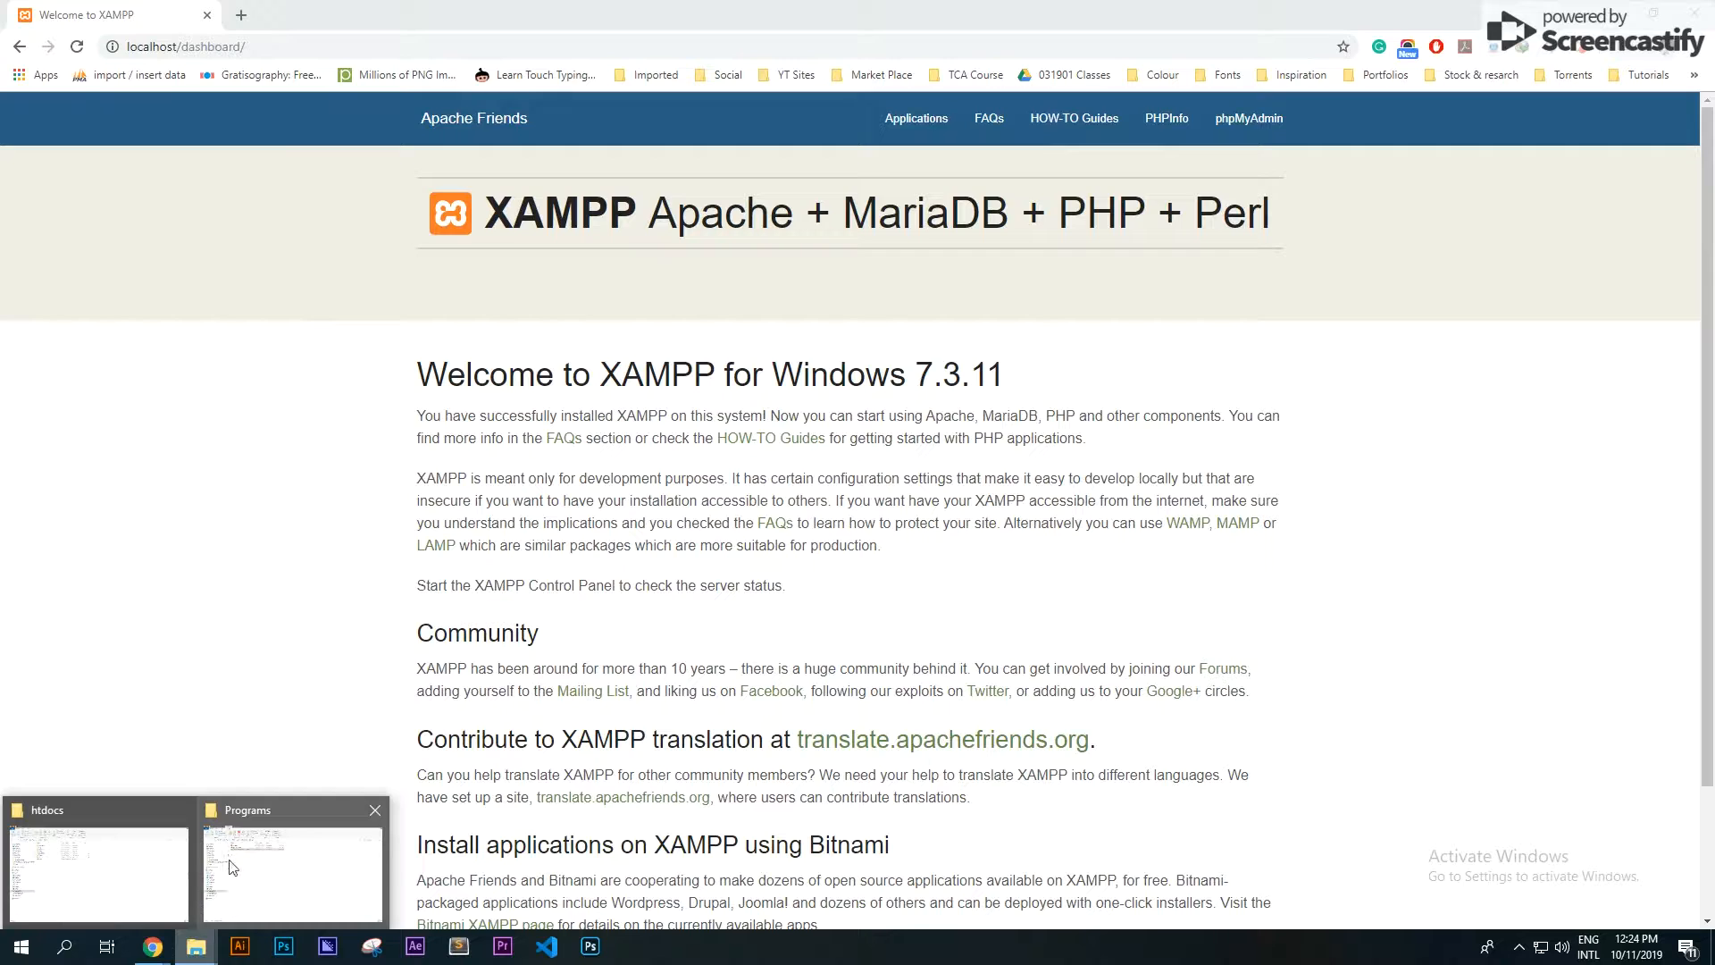
{"action": "left_click", "coordinate": [130, 871]}
{"action": "double_click", "coordinate": [304, 194]}
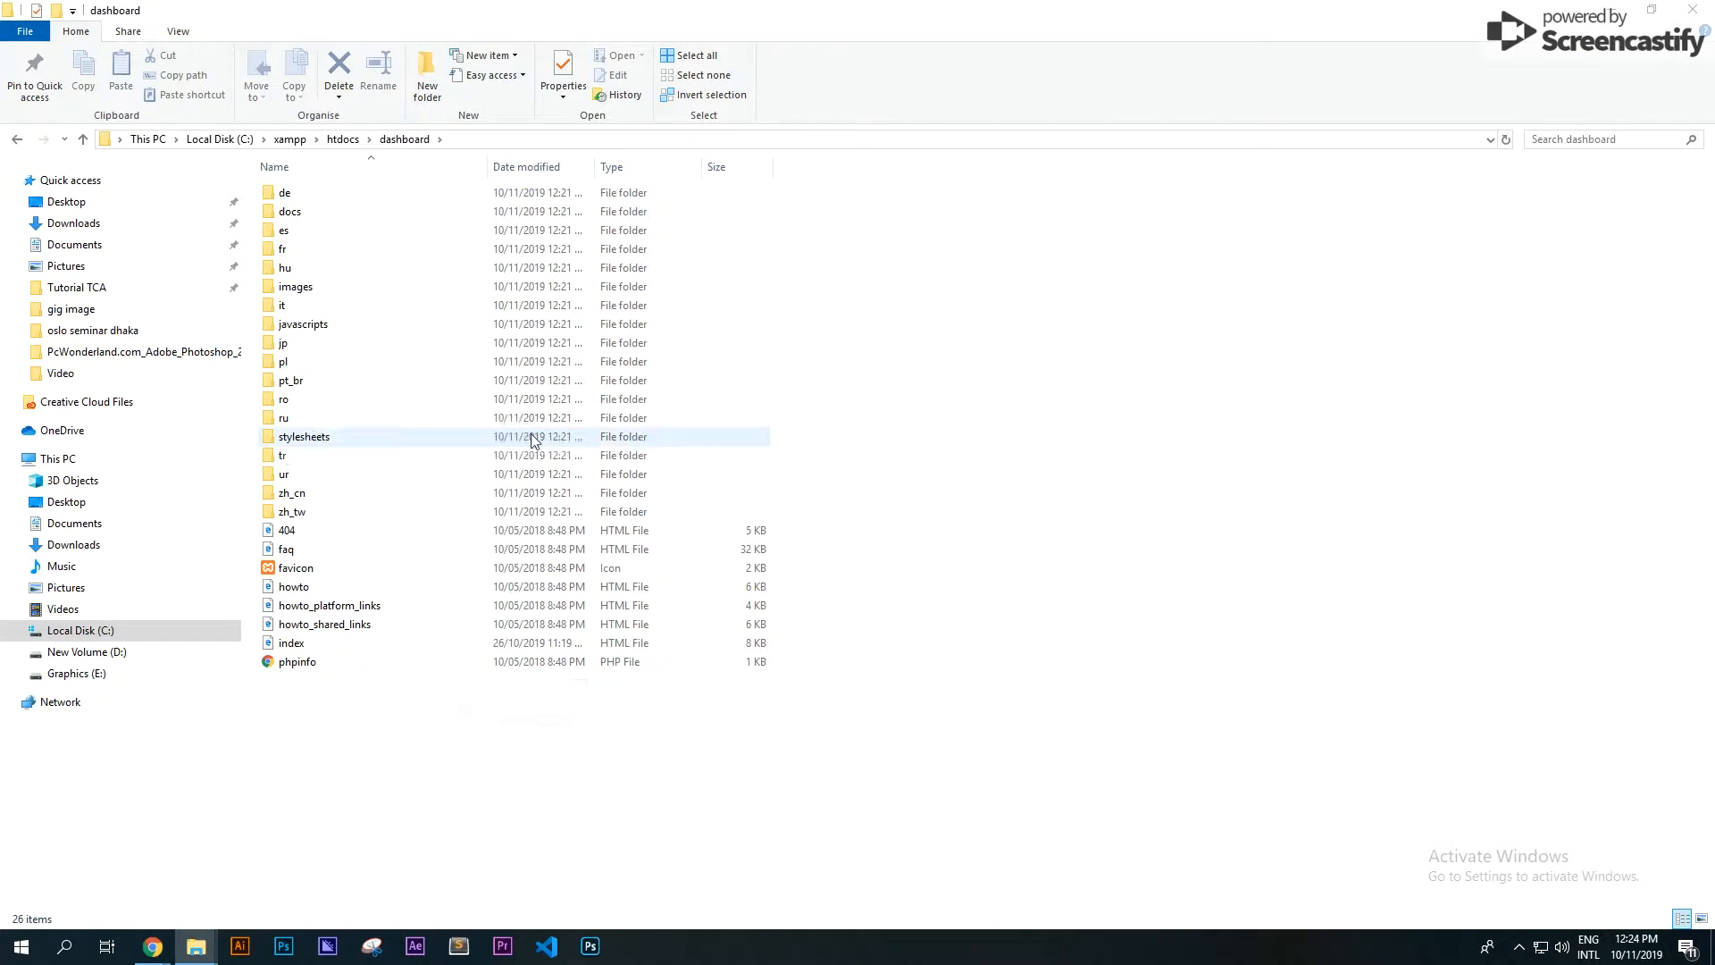
{"action": "left_click", "coordinate": [17, 140]}
{"action": "left_click", "coordinate": [458, 471]}
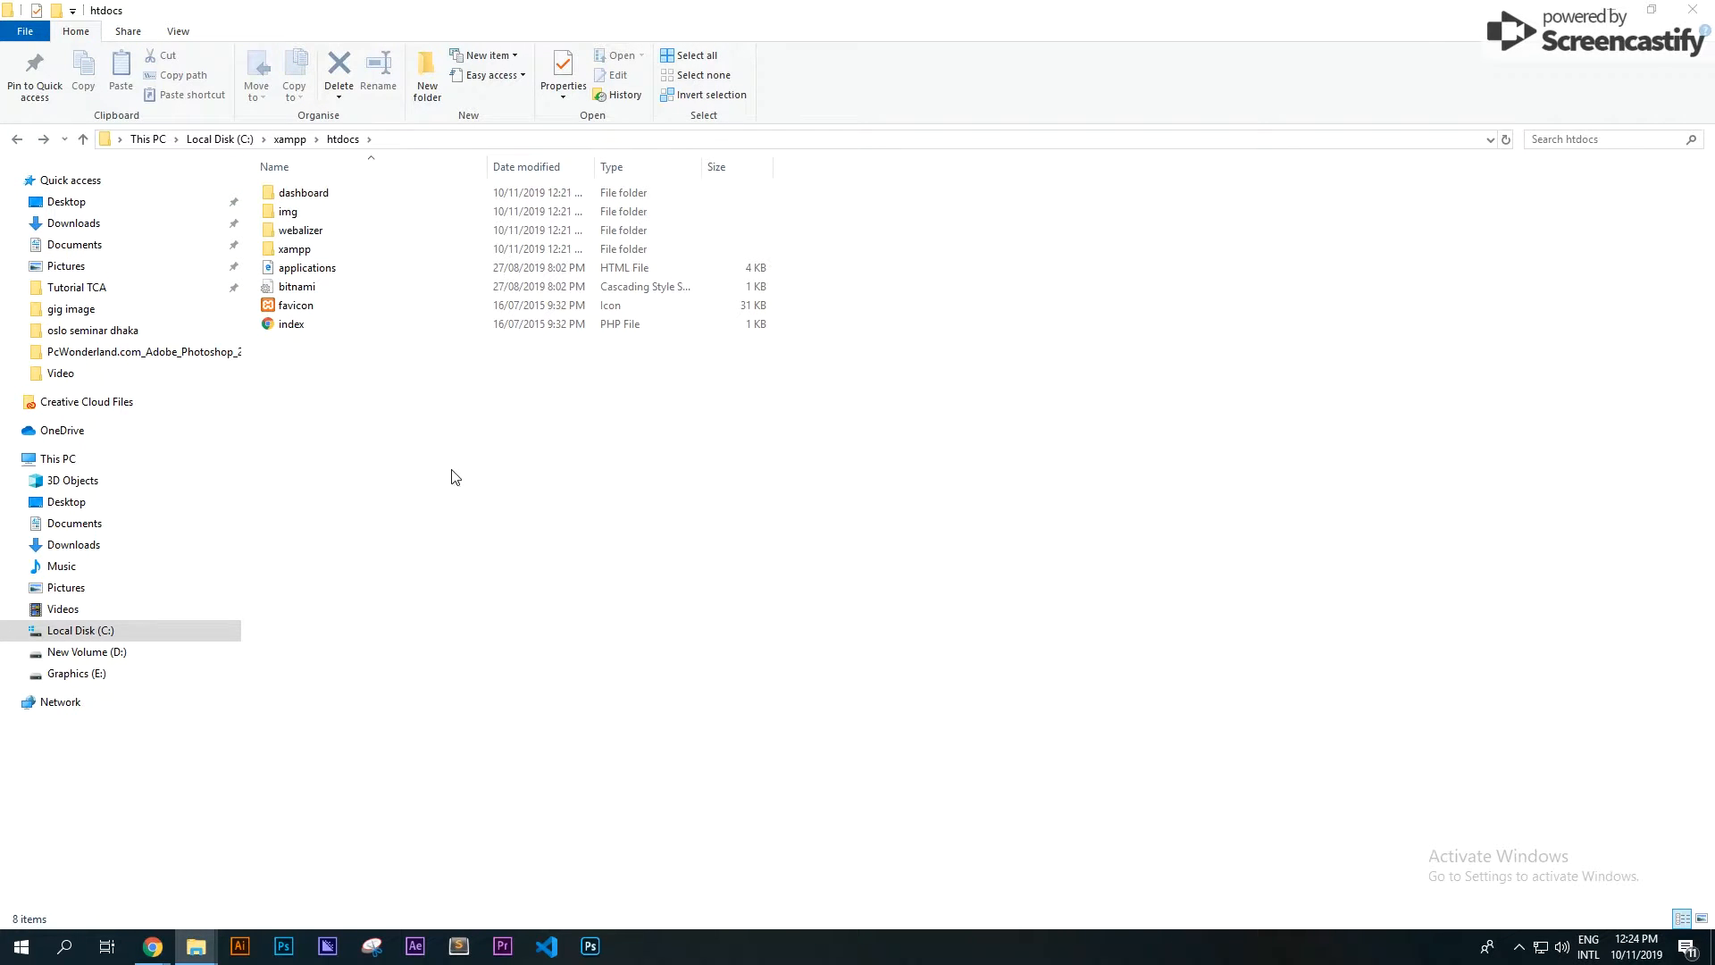
Switch back to Chrome and select the "dashboard/" part of the localhost address.
{"action": "mouse_move", "coordinate": [173, 935]}
{"action": "left_click", "coordinate": [169, 812]}
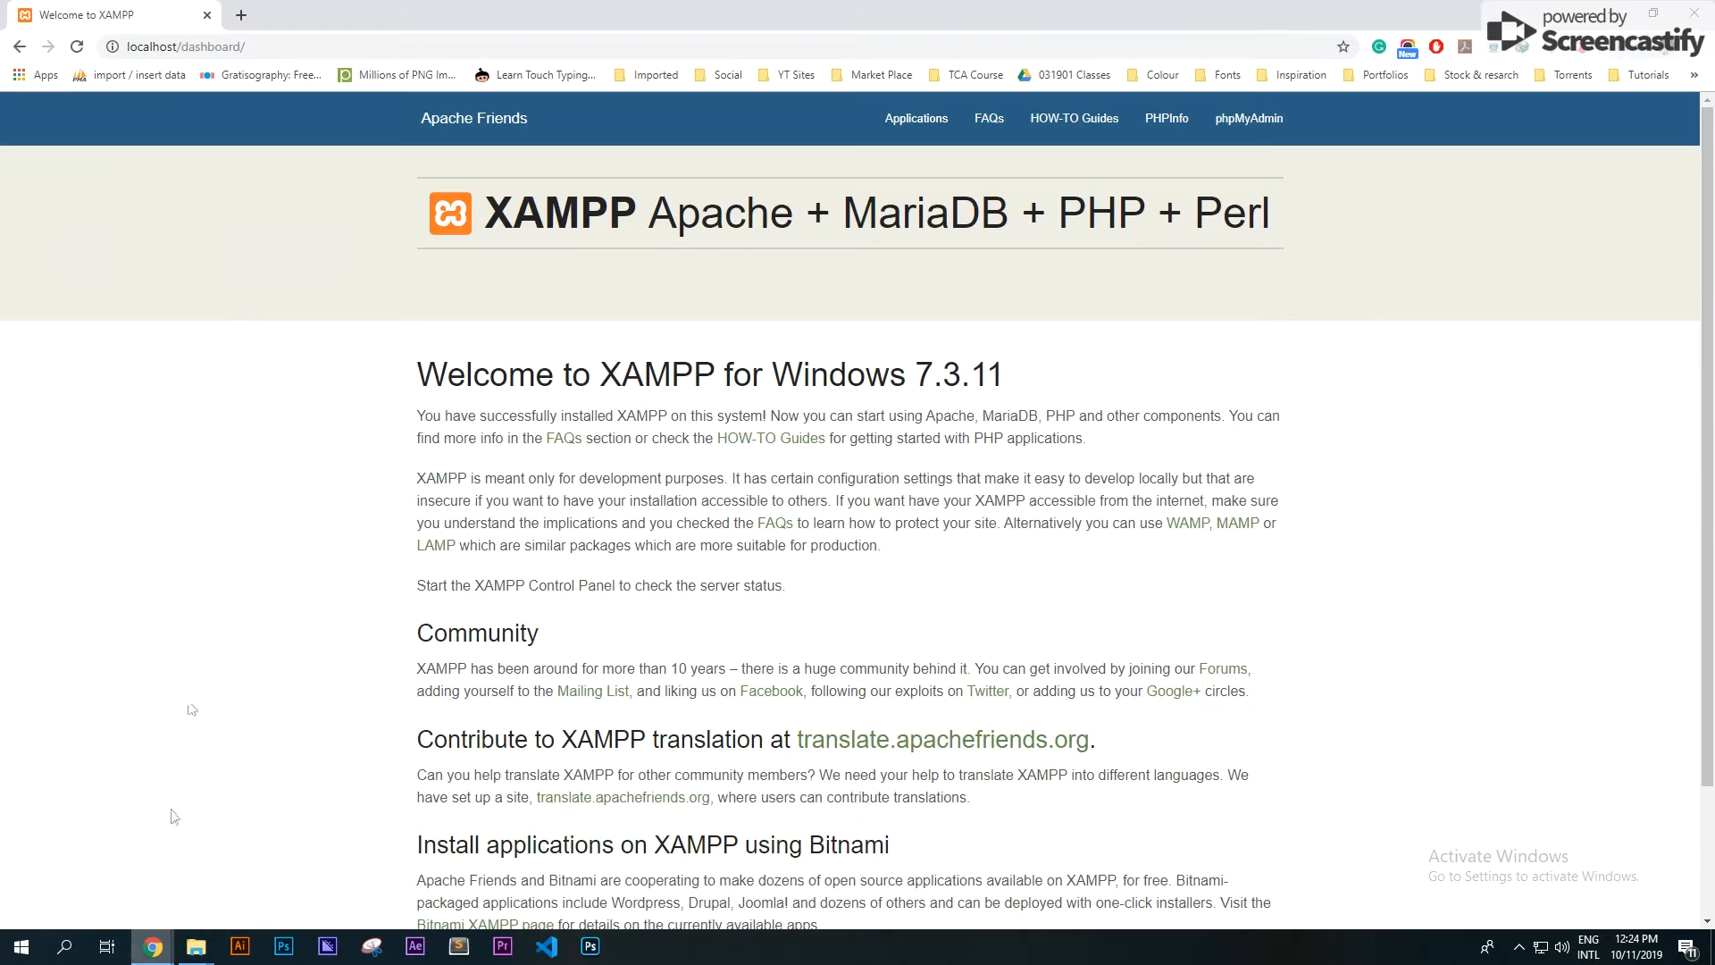
{"action": "left_click_drag", "start_coordinate": [182, 51], "coordinate": [588, 69]}
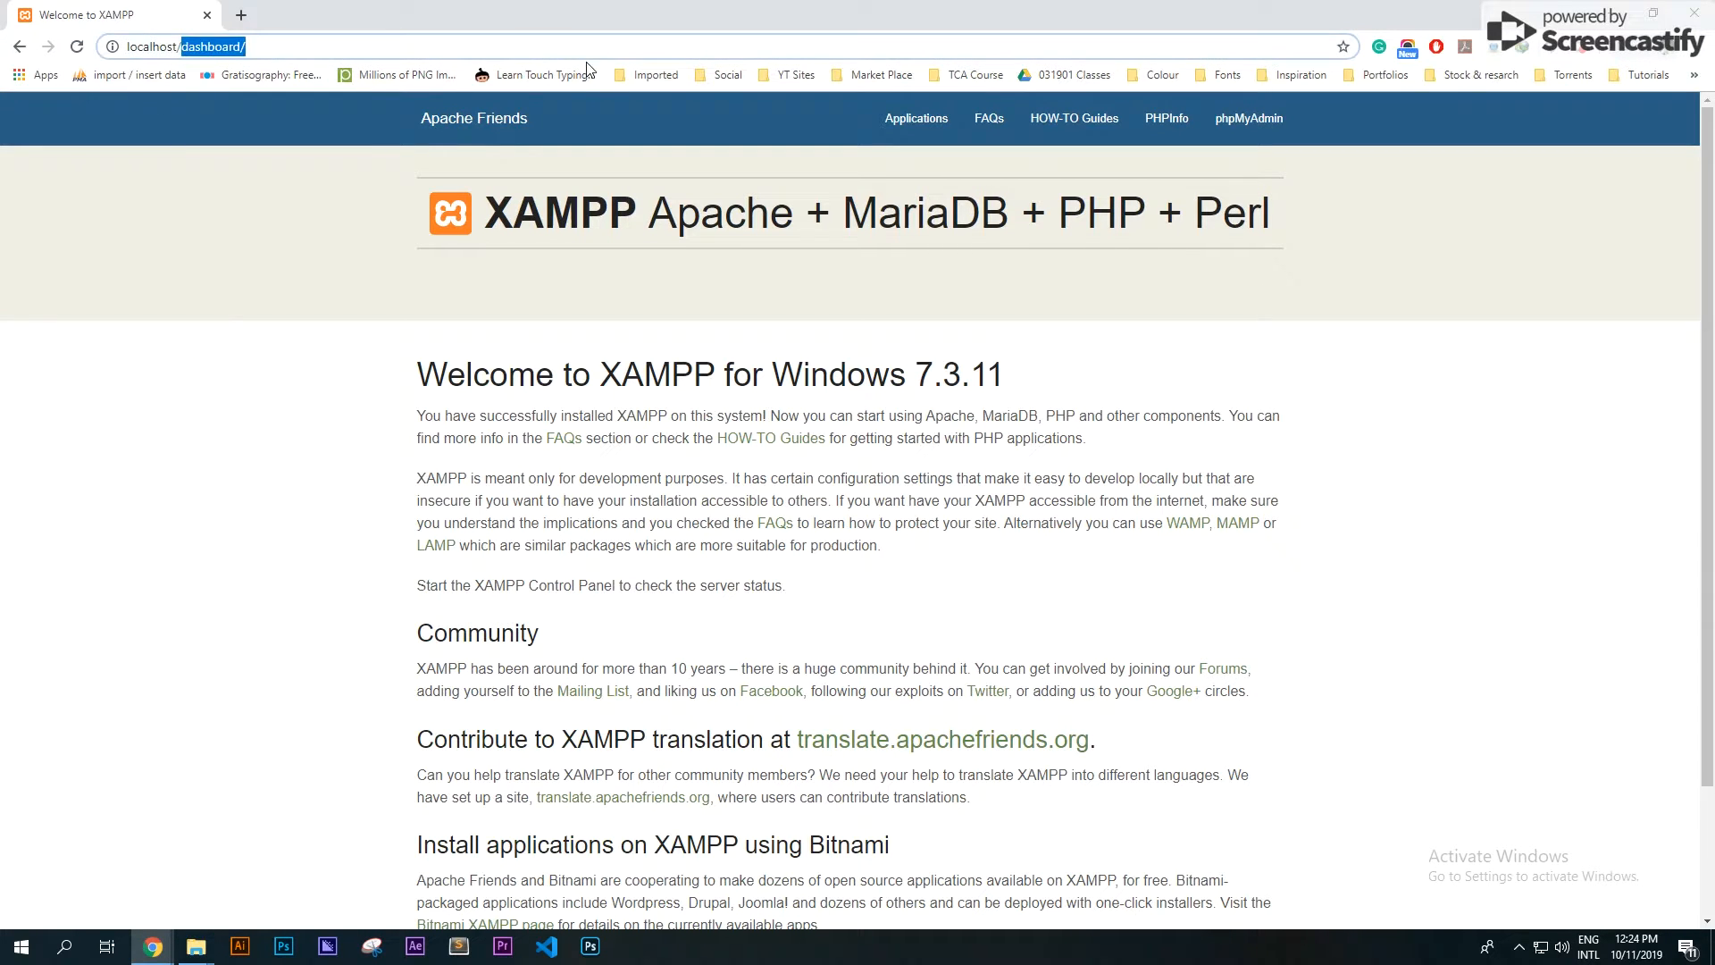
Reload the localhost dashboard page, switch to File Explorer, and review the xampp folder and its htdocs subfolder.
{"action": "key", "text": "Return"}
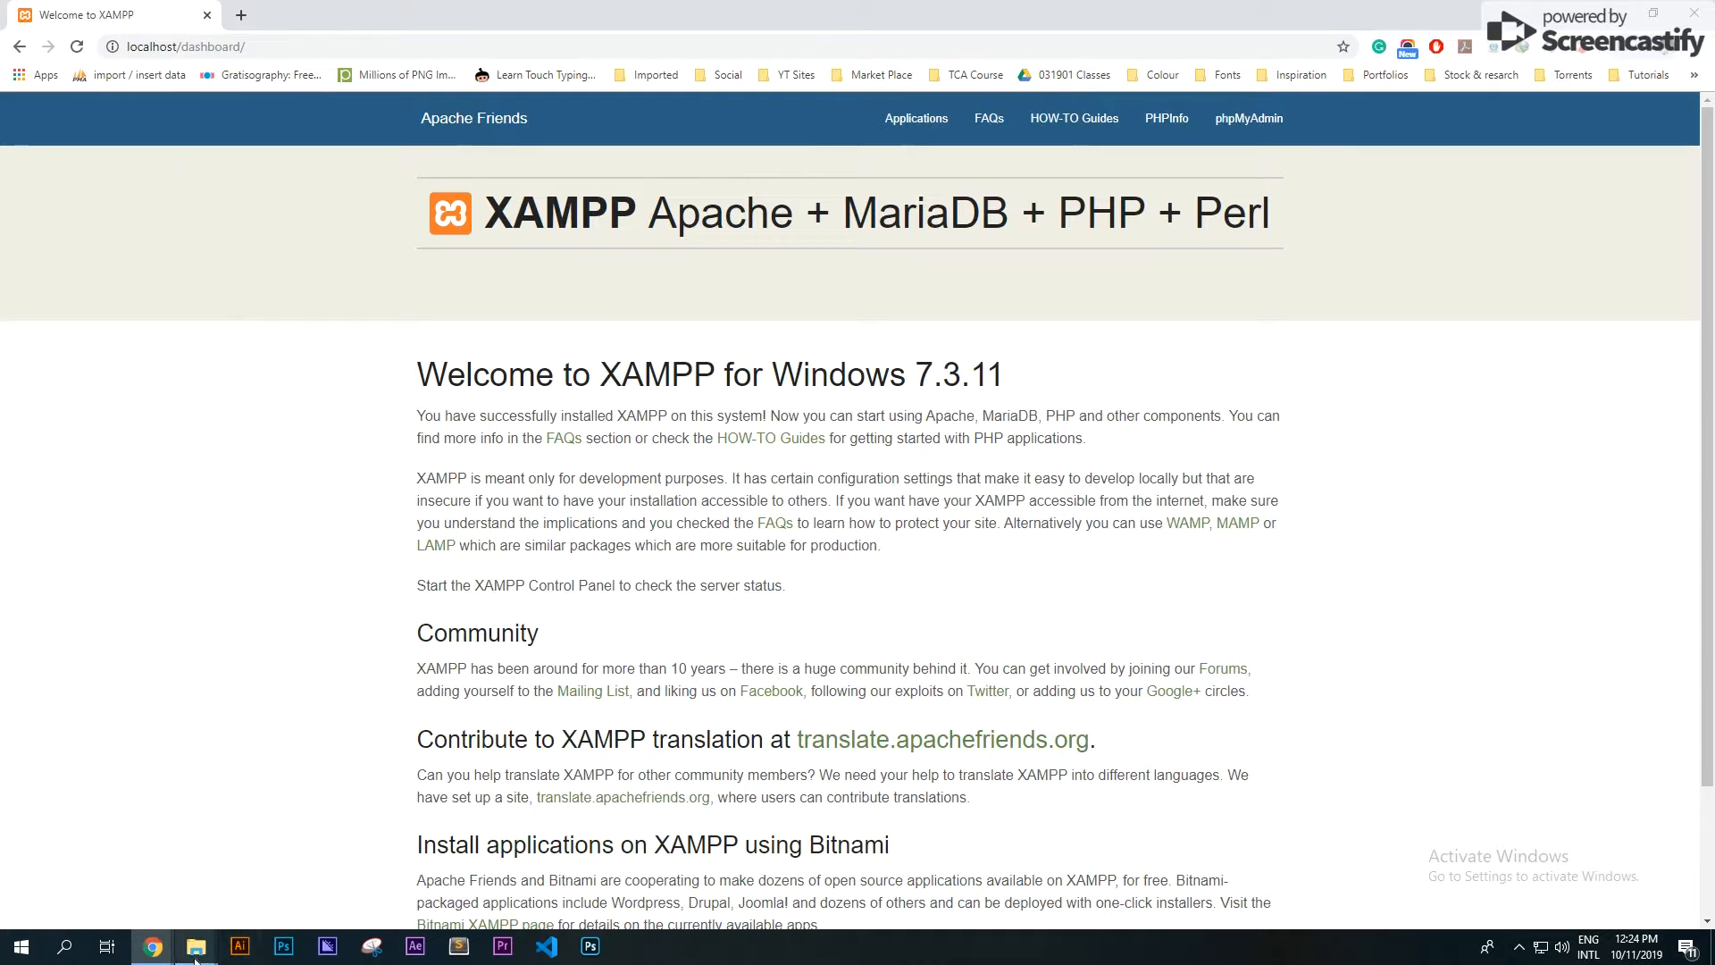
{"action": "mouse_move", "coordinate": [196, 958]}
{"action": "left_click", "coordinate": [147, 875]}
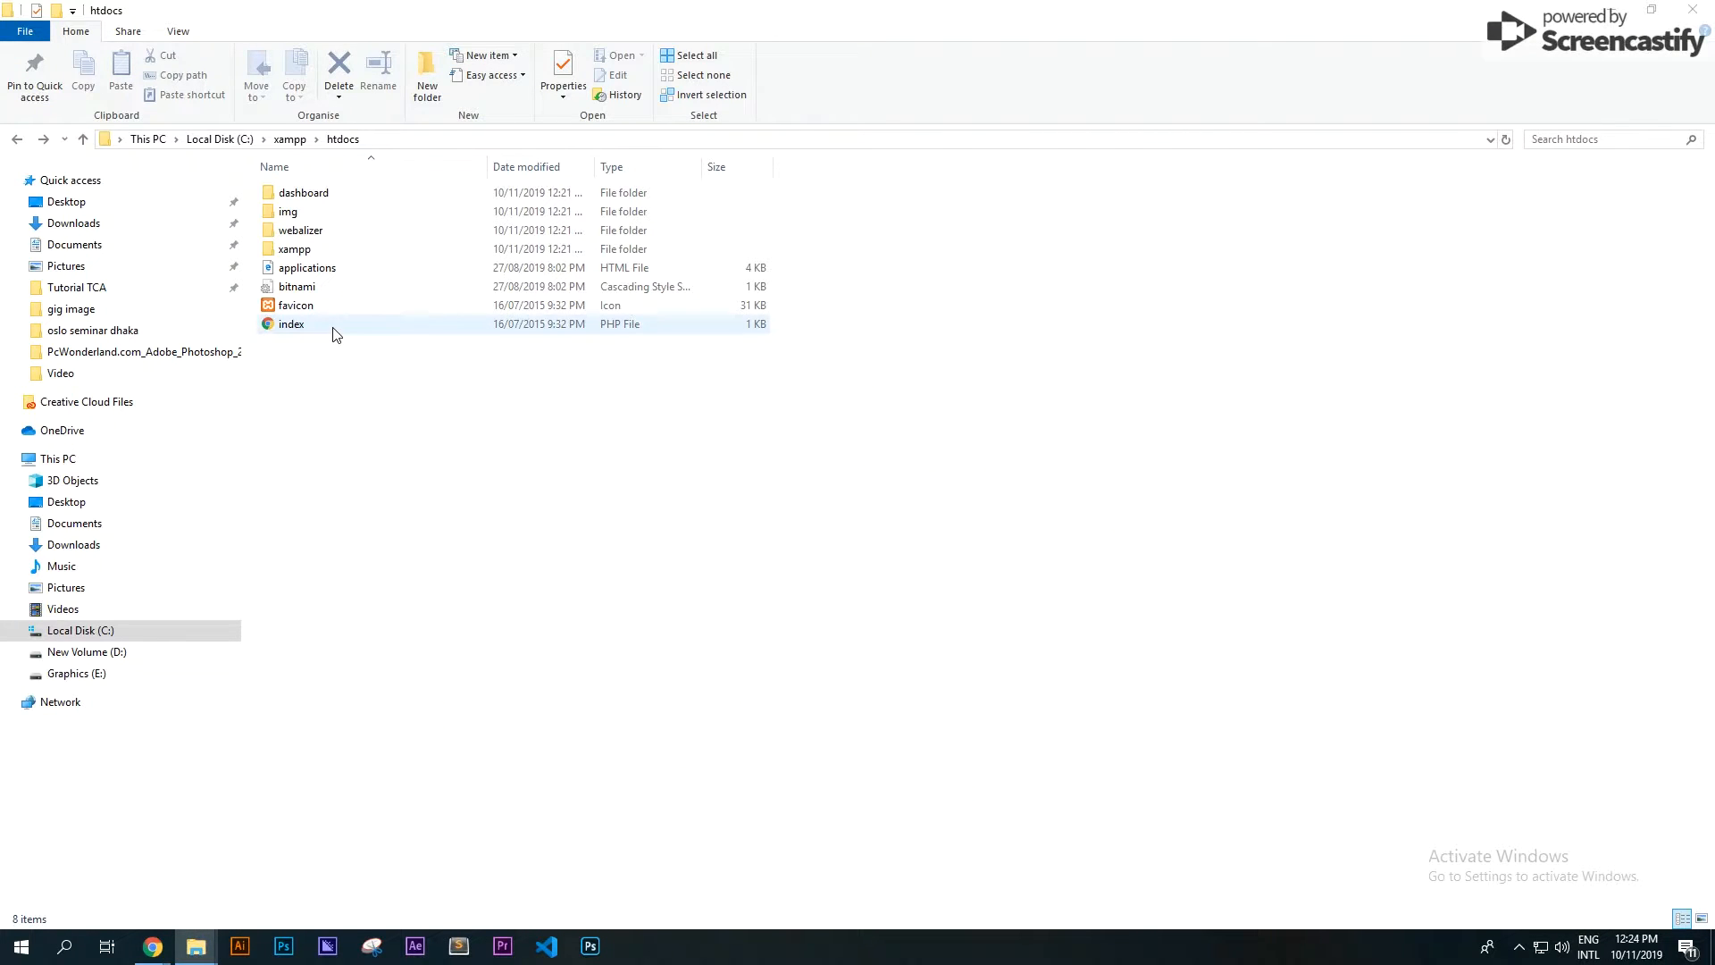
{"action": "left_click", "coordinate": [291, 139]}
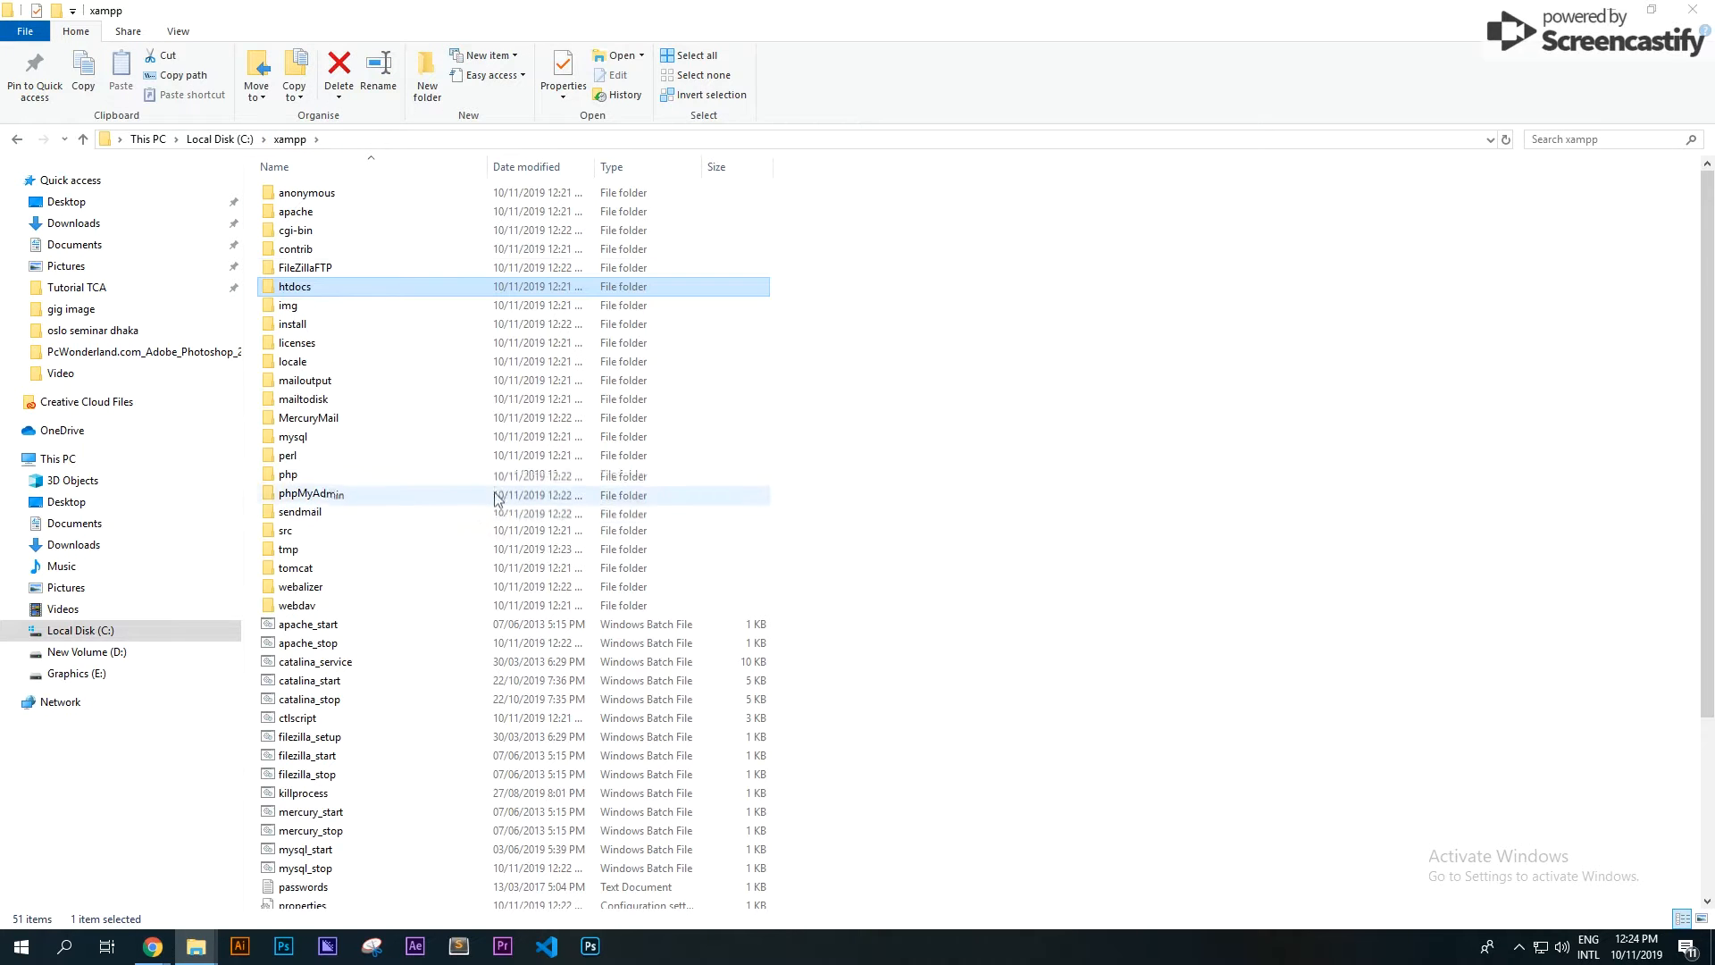
{"action": "double_click", "coordinate": [304, 285]}
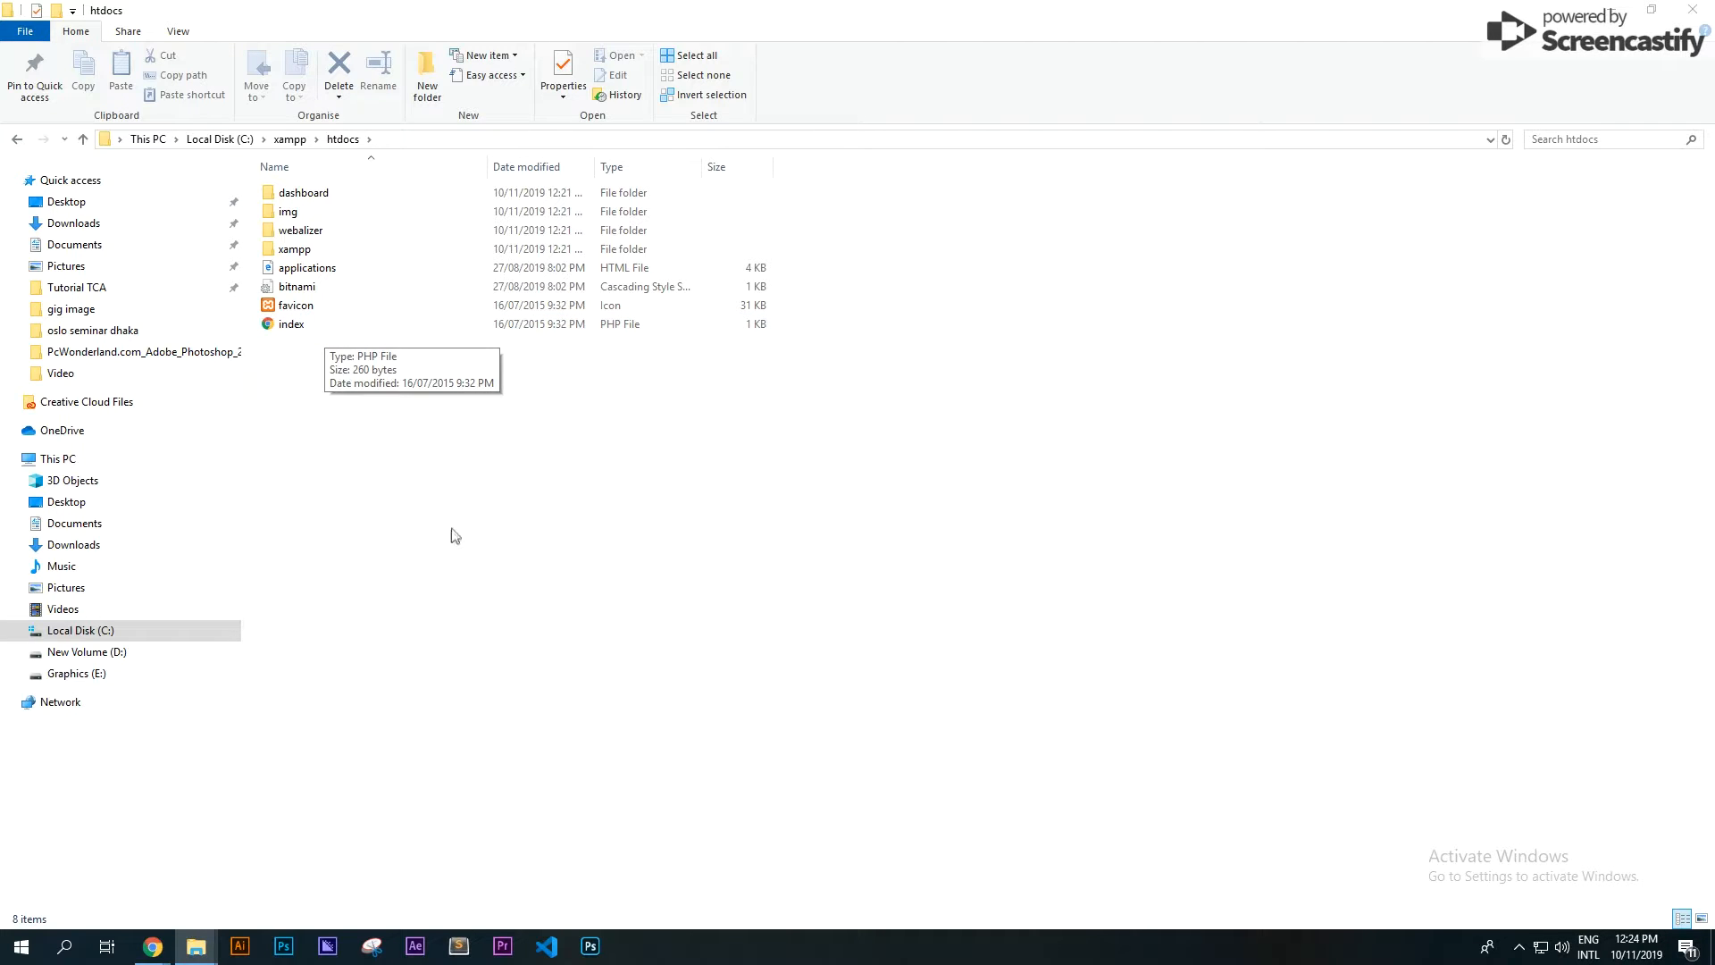
Open index.php from the htdocs folder for editing in Notepad++.
{"action": "right_click", "coordinate": [342, 330]}
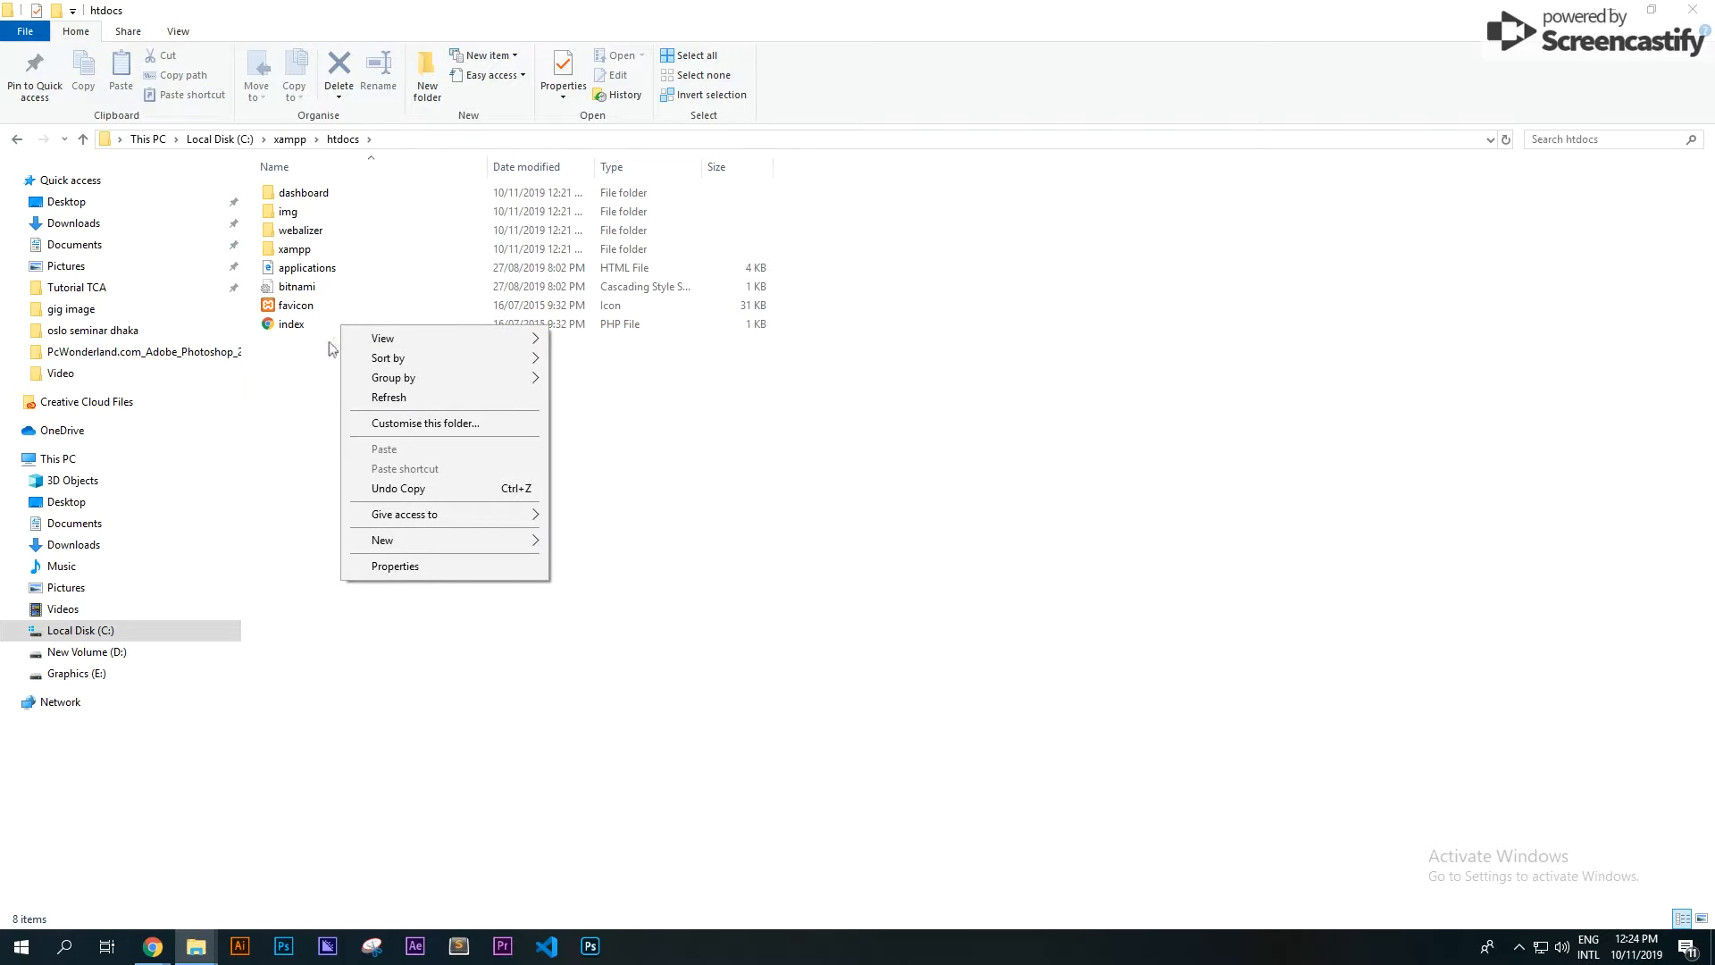
{"action": "left_click", "coordinate": [282, 362]}
{"action": "right_click", "coordinate": [281, 331]}
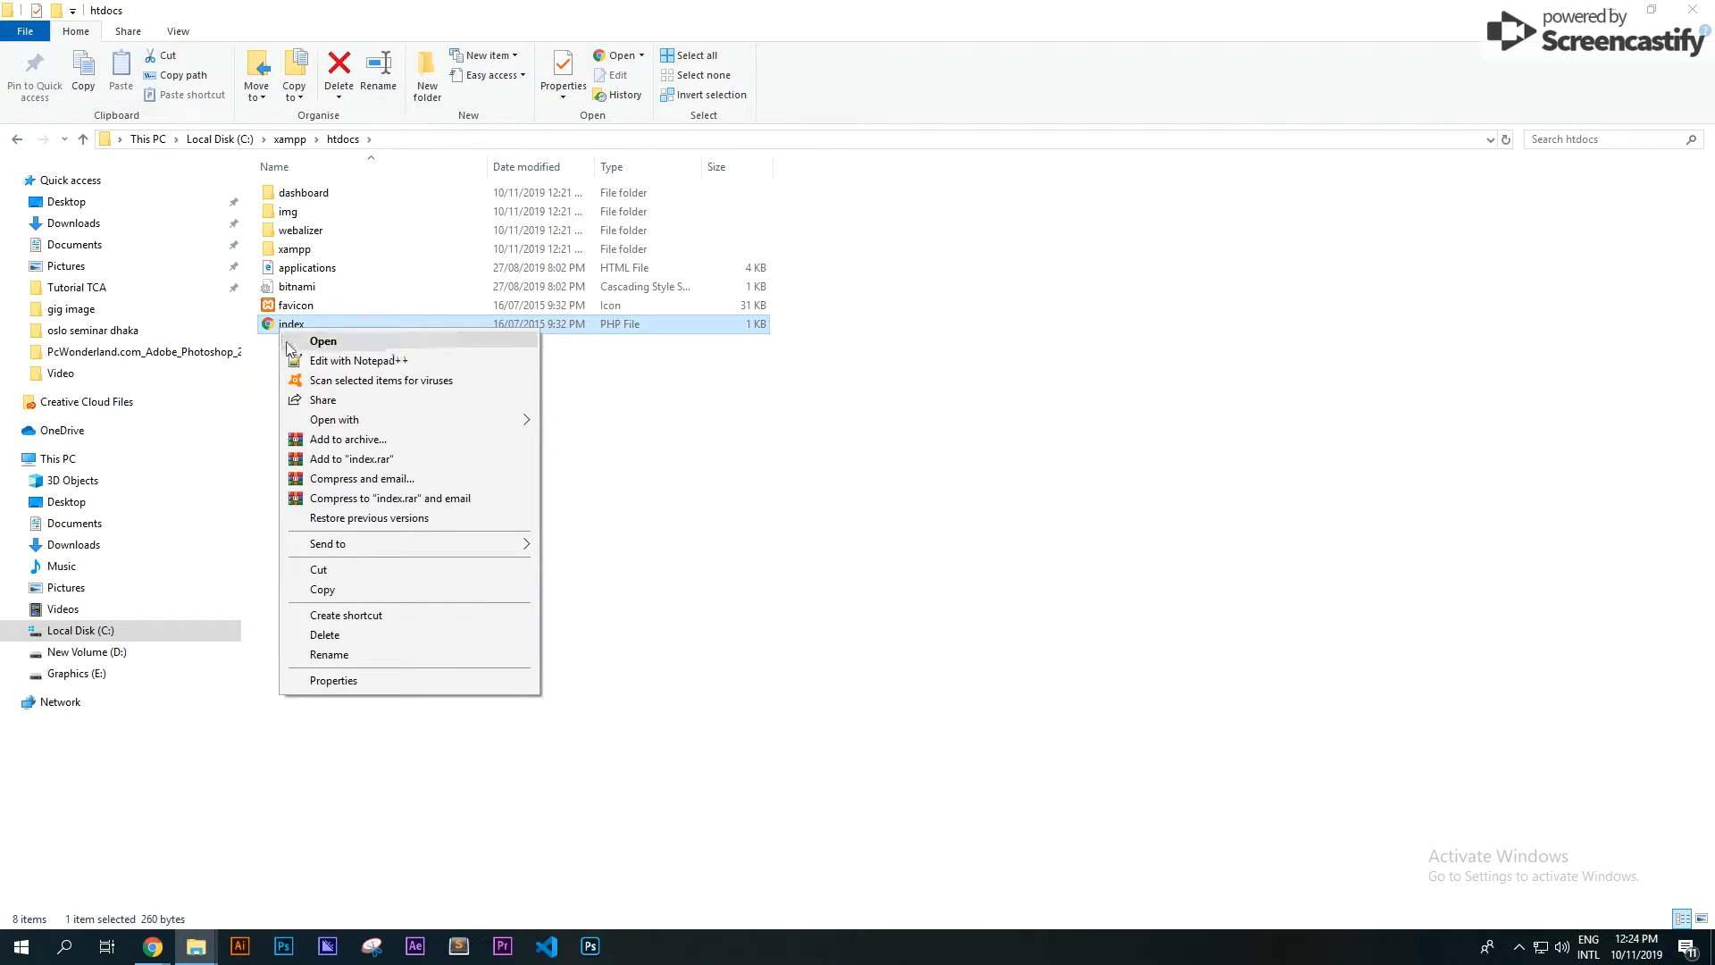
{"action": "left_click", "coordinate": [368, 360]}
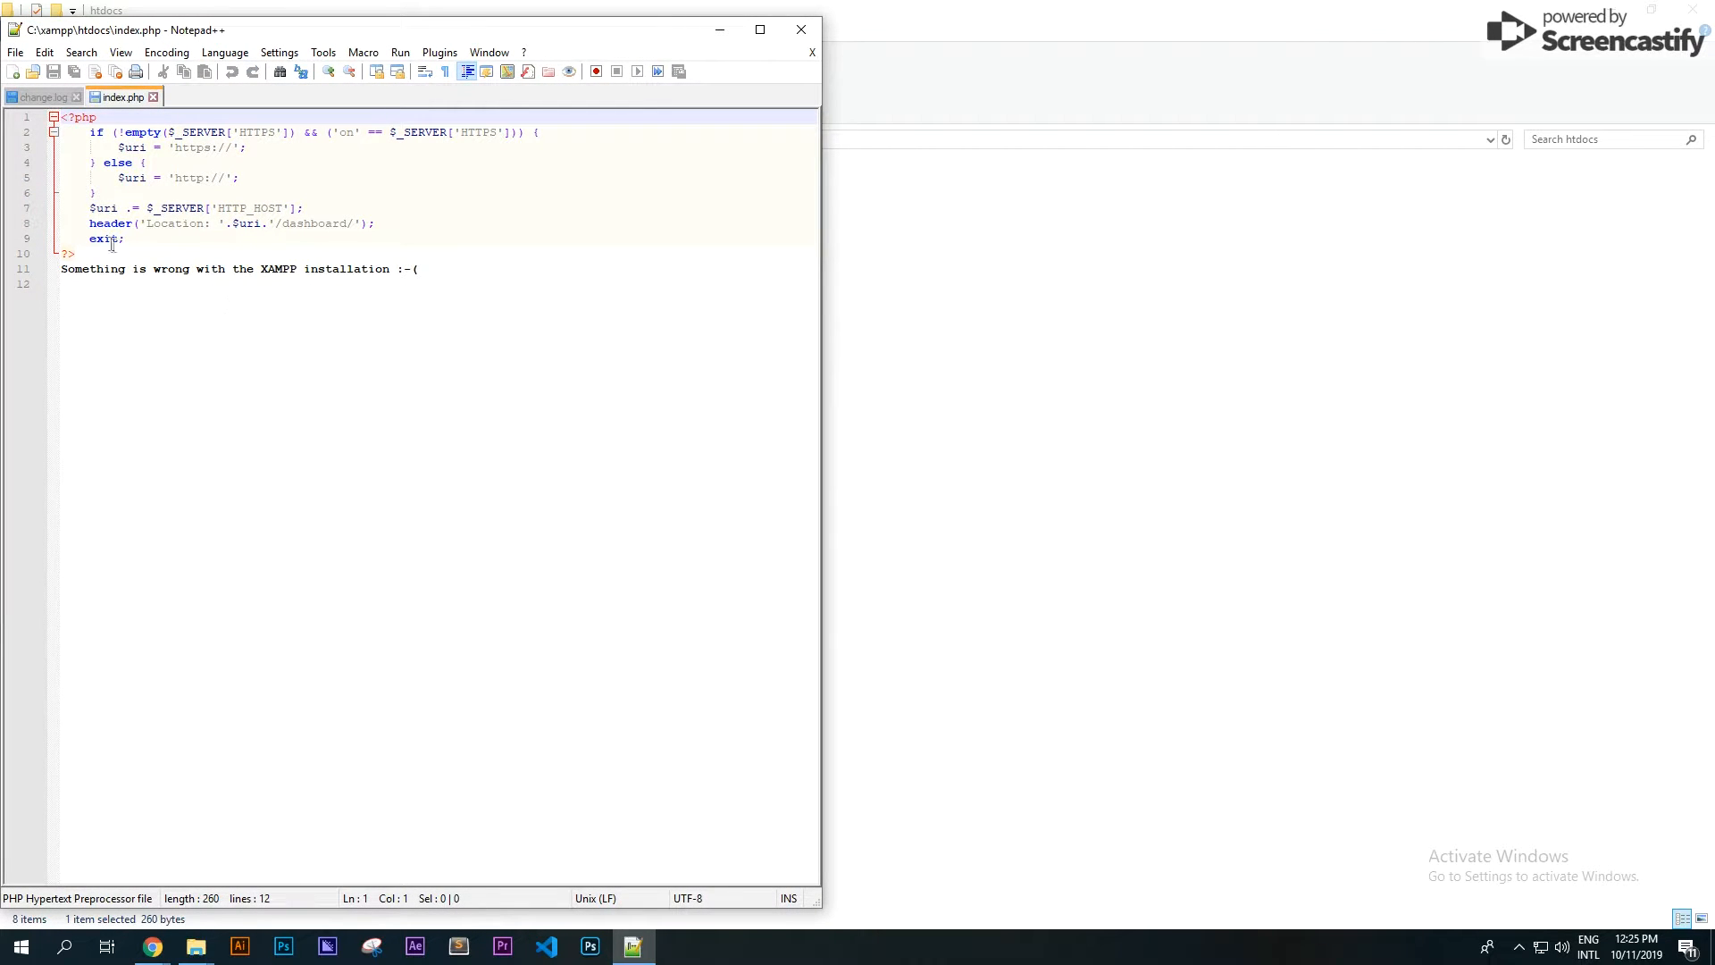
Examine the header('Location: ...') line in index.php, including its $uri and dashboard parts.
{"action": "left_click", "coordinate": [91, 224]}
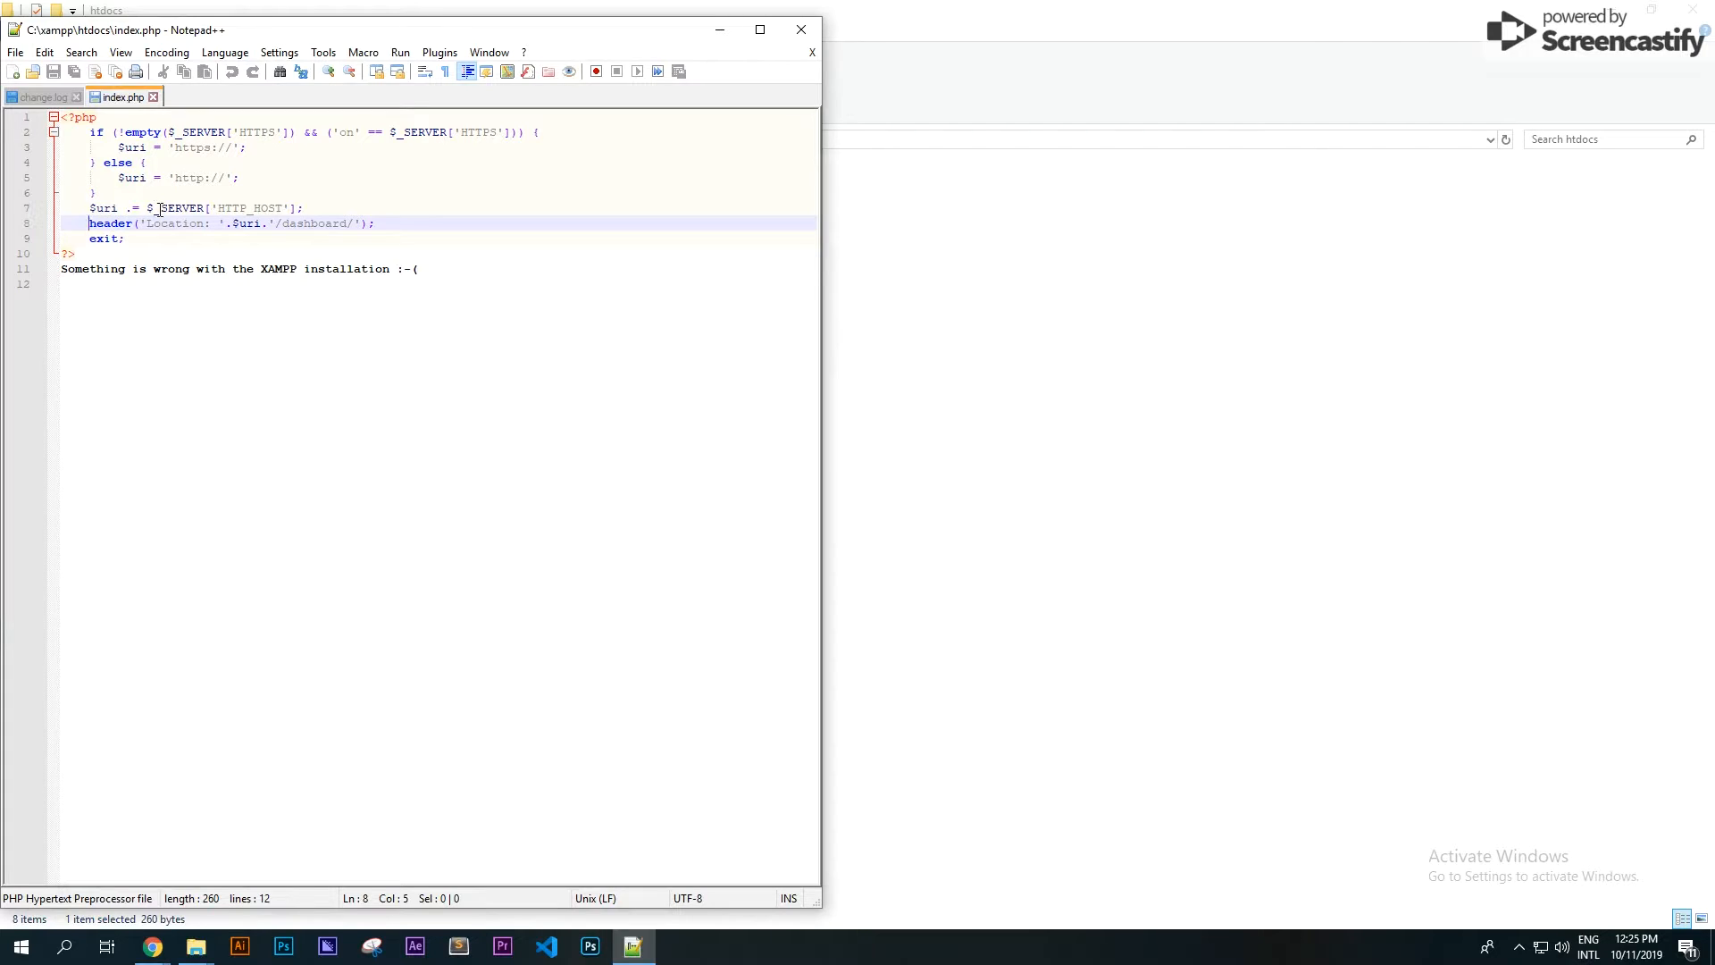
{"action": "left_click_drag", "start_coordinate": [147, 224], "coordinate": [204, 224]}
{"action": "left_click", "coordinate": [102, 223]}
{"action": "left_click_drag", "start_coordinate": [233, 223], "coordinate": [264, 225]}
{"action": "left_click", "coordinate": [252, 208]}
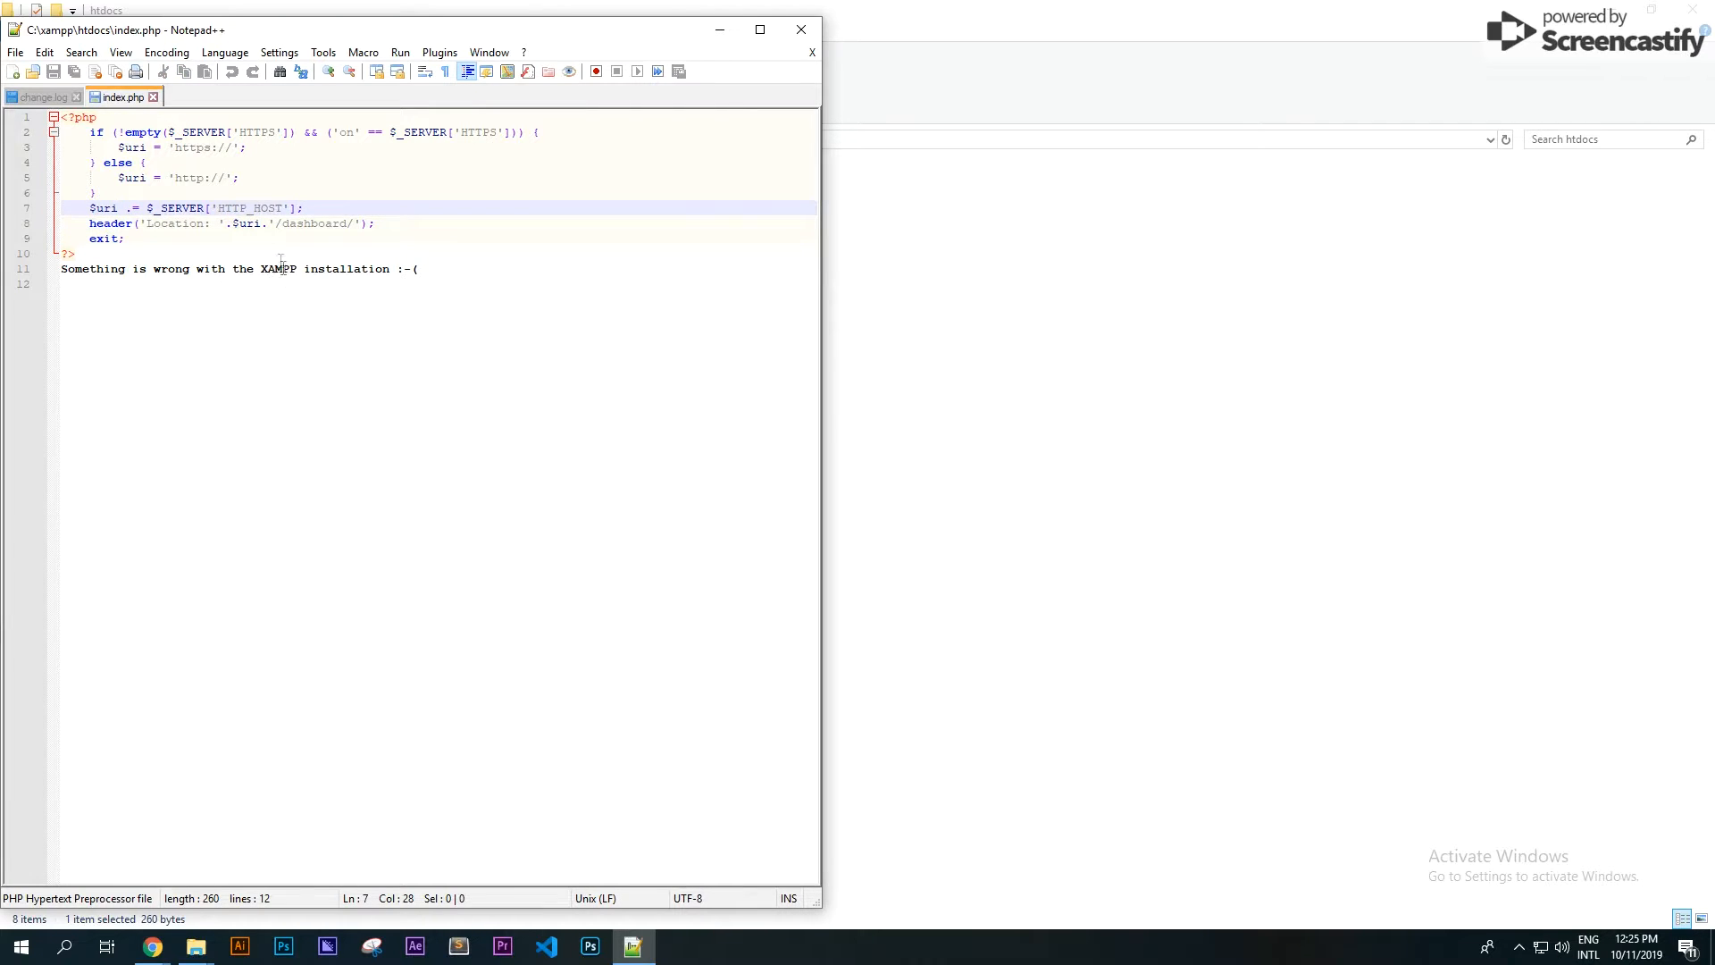
{"action": "left_click_drag", "start_coordinate": [282, 224], "coordinate": [307, 224]}
{"action": "left_click_drag", "start_coordinate": [340, 226], "coordinate": [348, 225]}
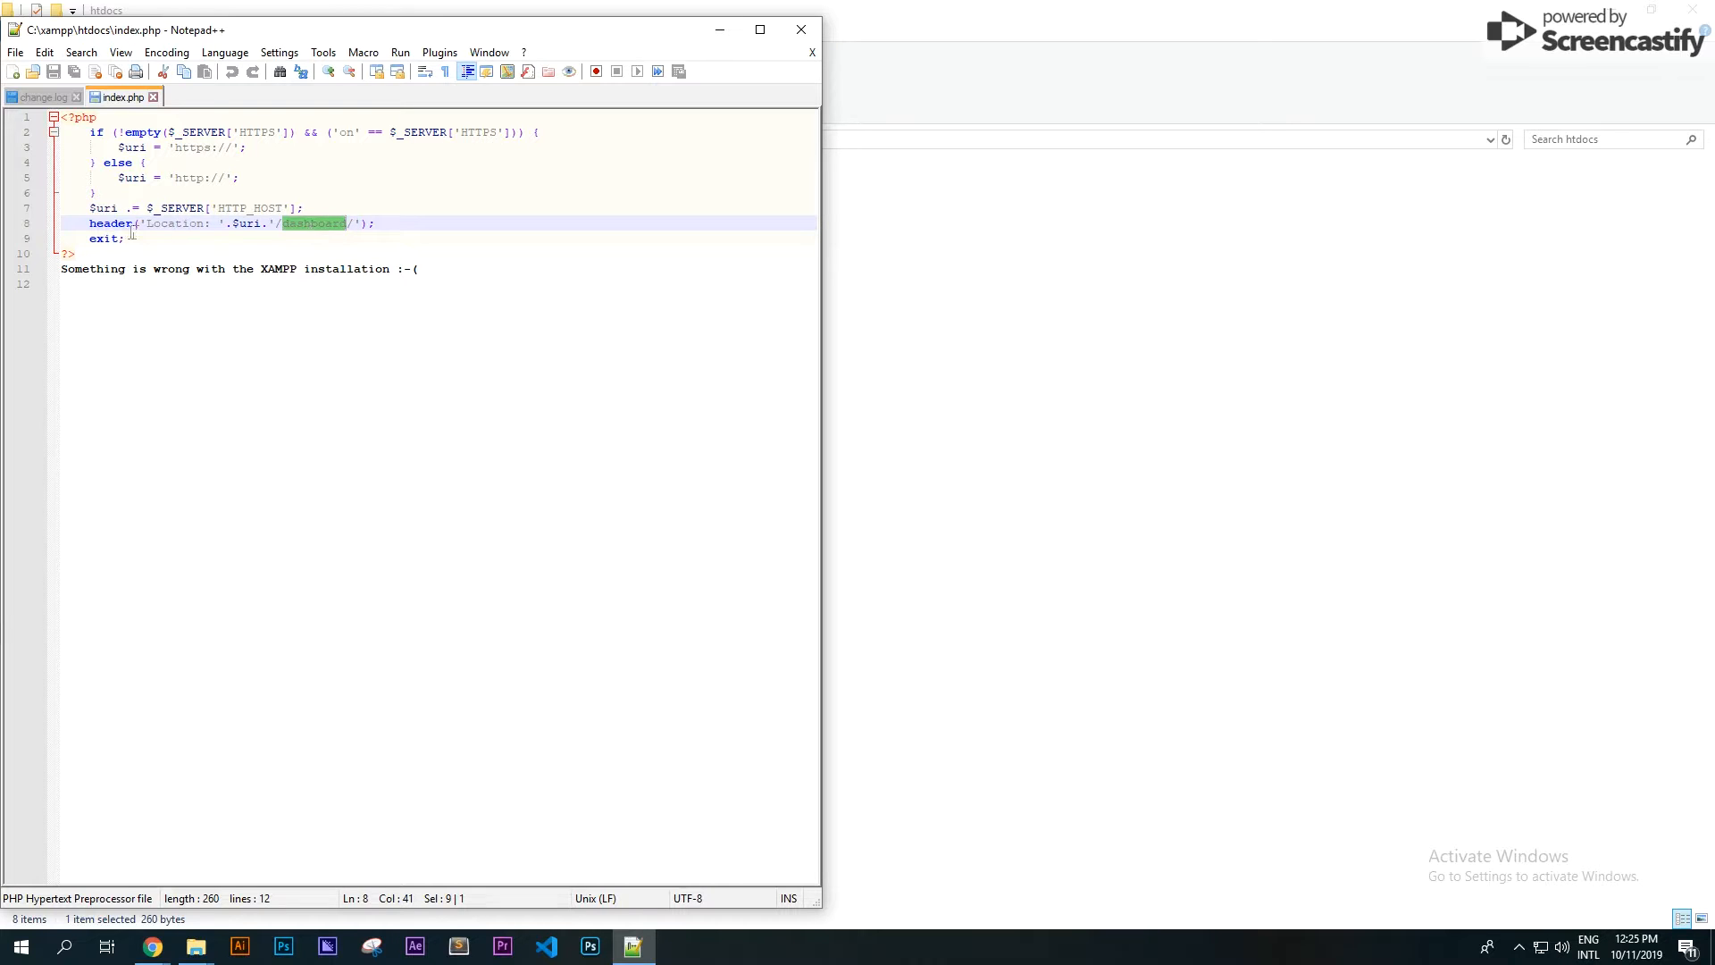
Comment out the header('Location: ...') line in index.php with // and save the file.
{"action": "left_click", "coordinate": [89, 225]}
{"action": "type", "text": "//"}
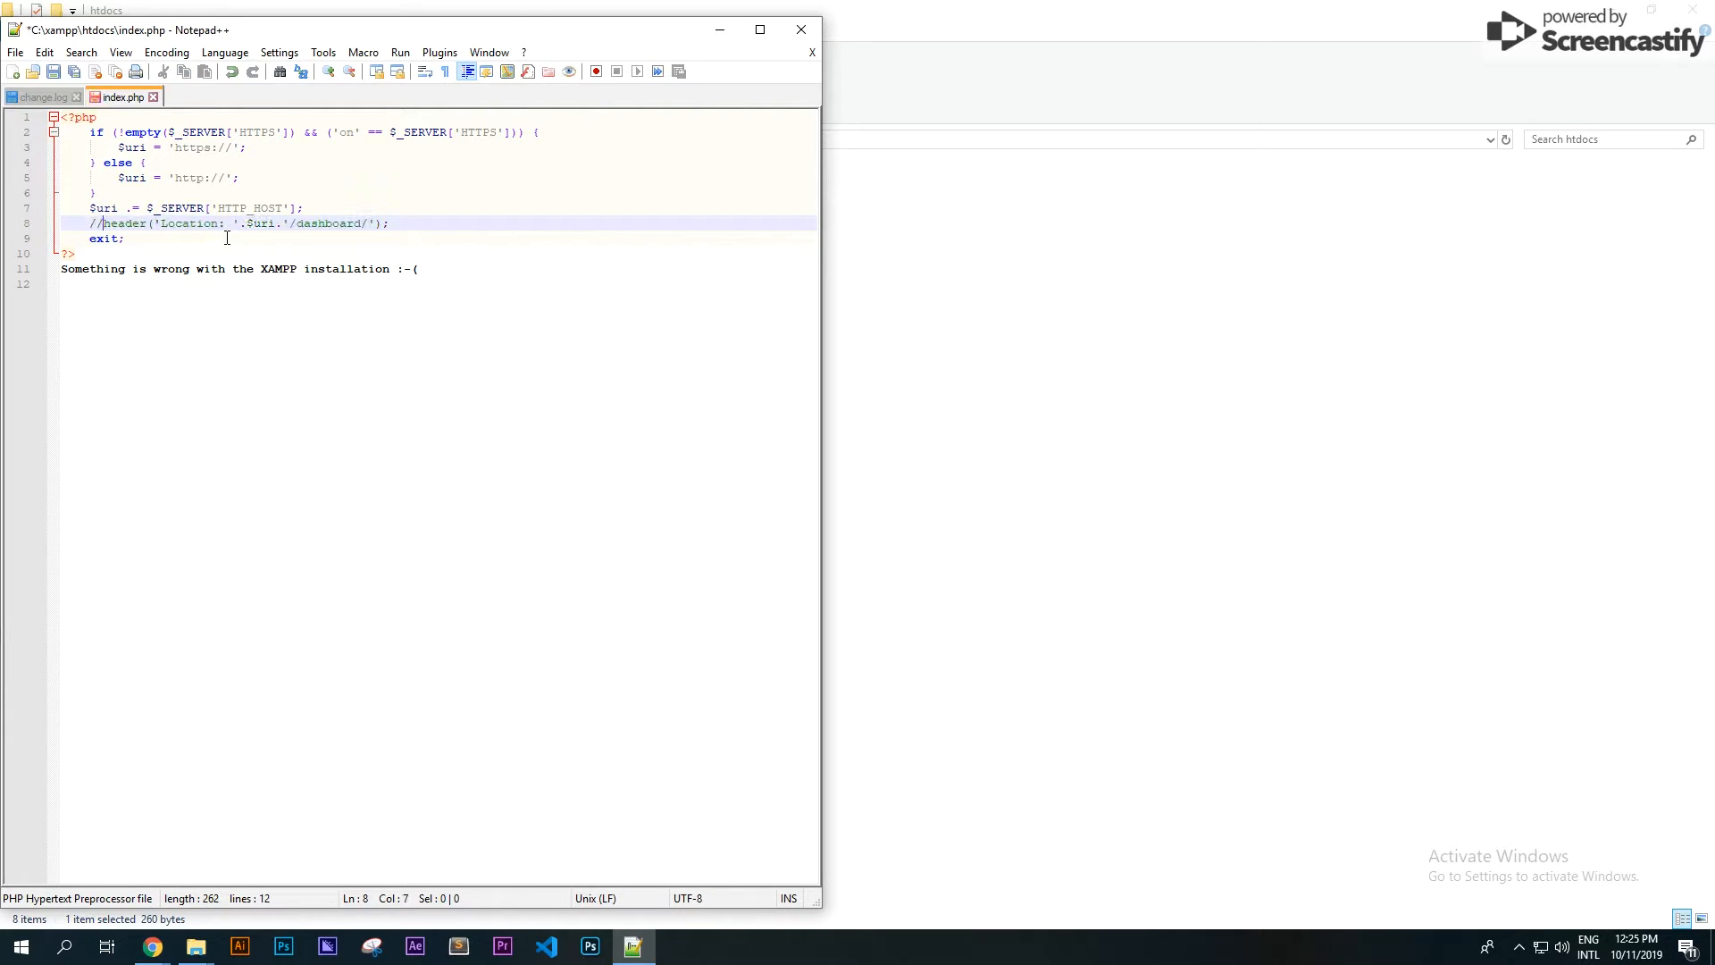
{"action": "key", "text": "ctrl+s"}
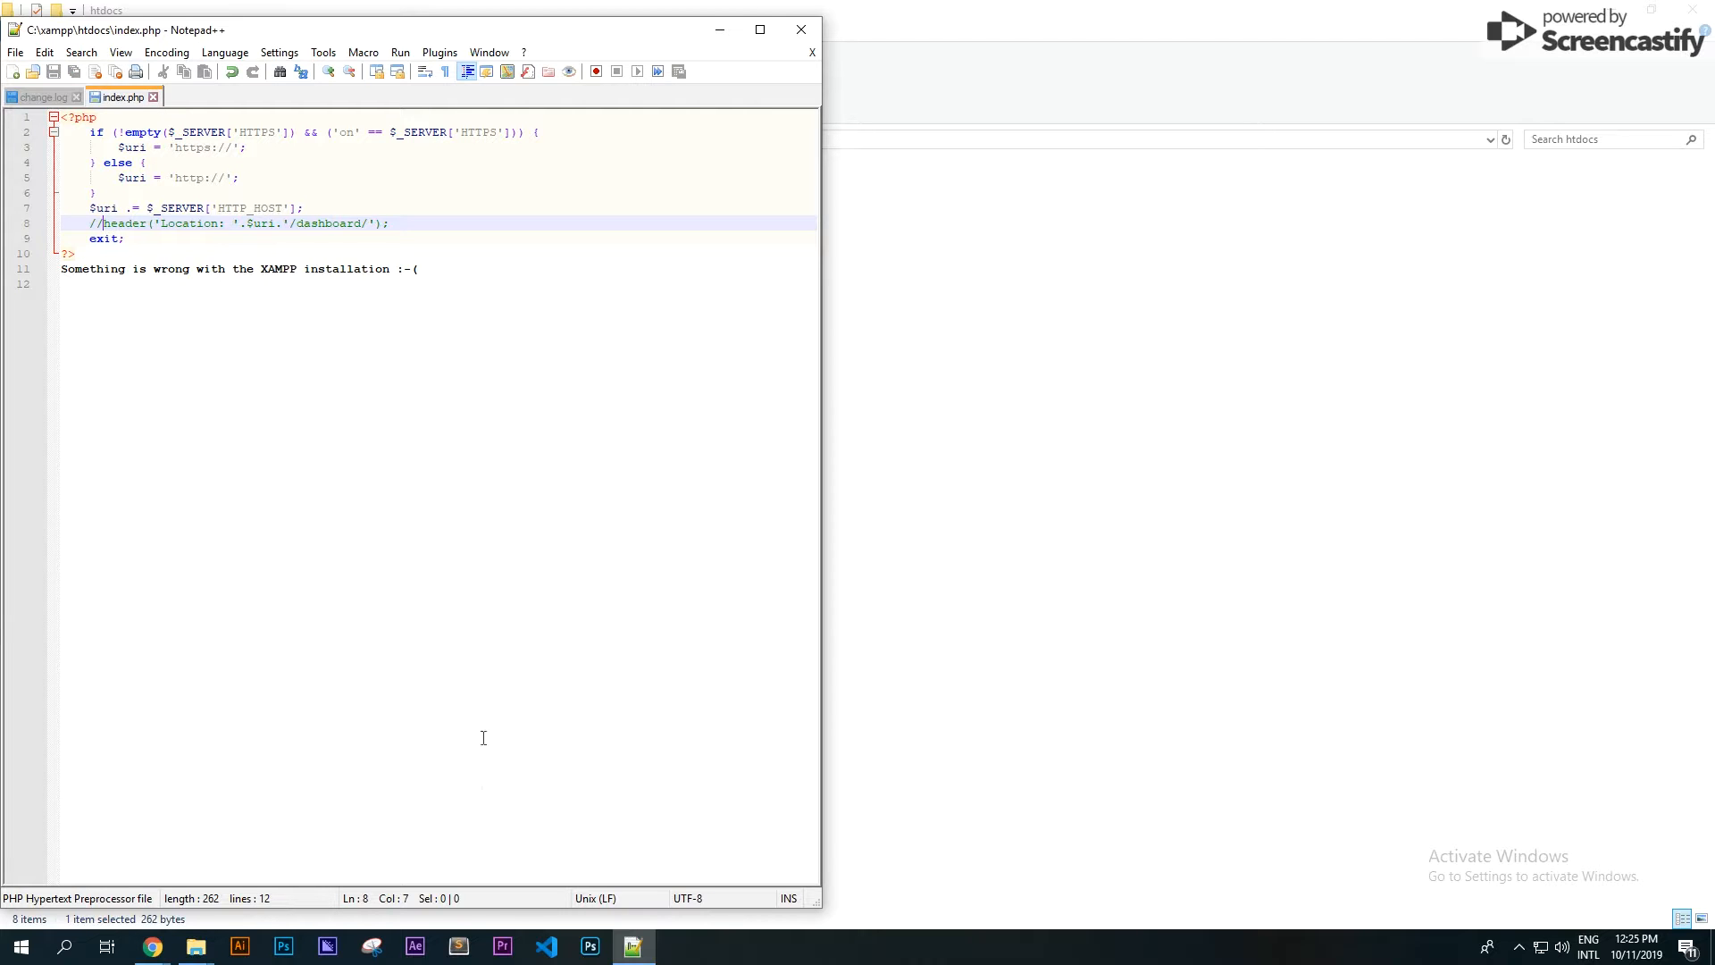
Switch to Chrome, remove /dashboard/ from the address, and load plain localhost.
{"action": "mouse_move", "coordinate": [152, 946]}
{"action": "left_click", "coordinate": [121, 868]}
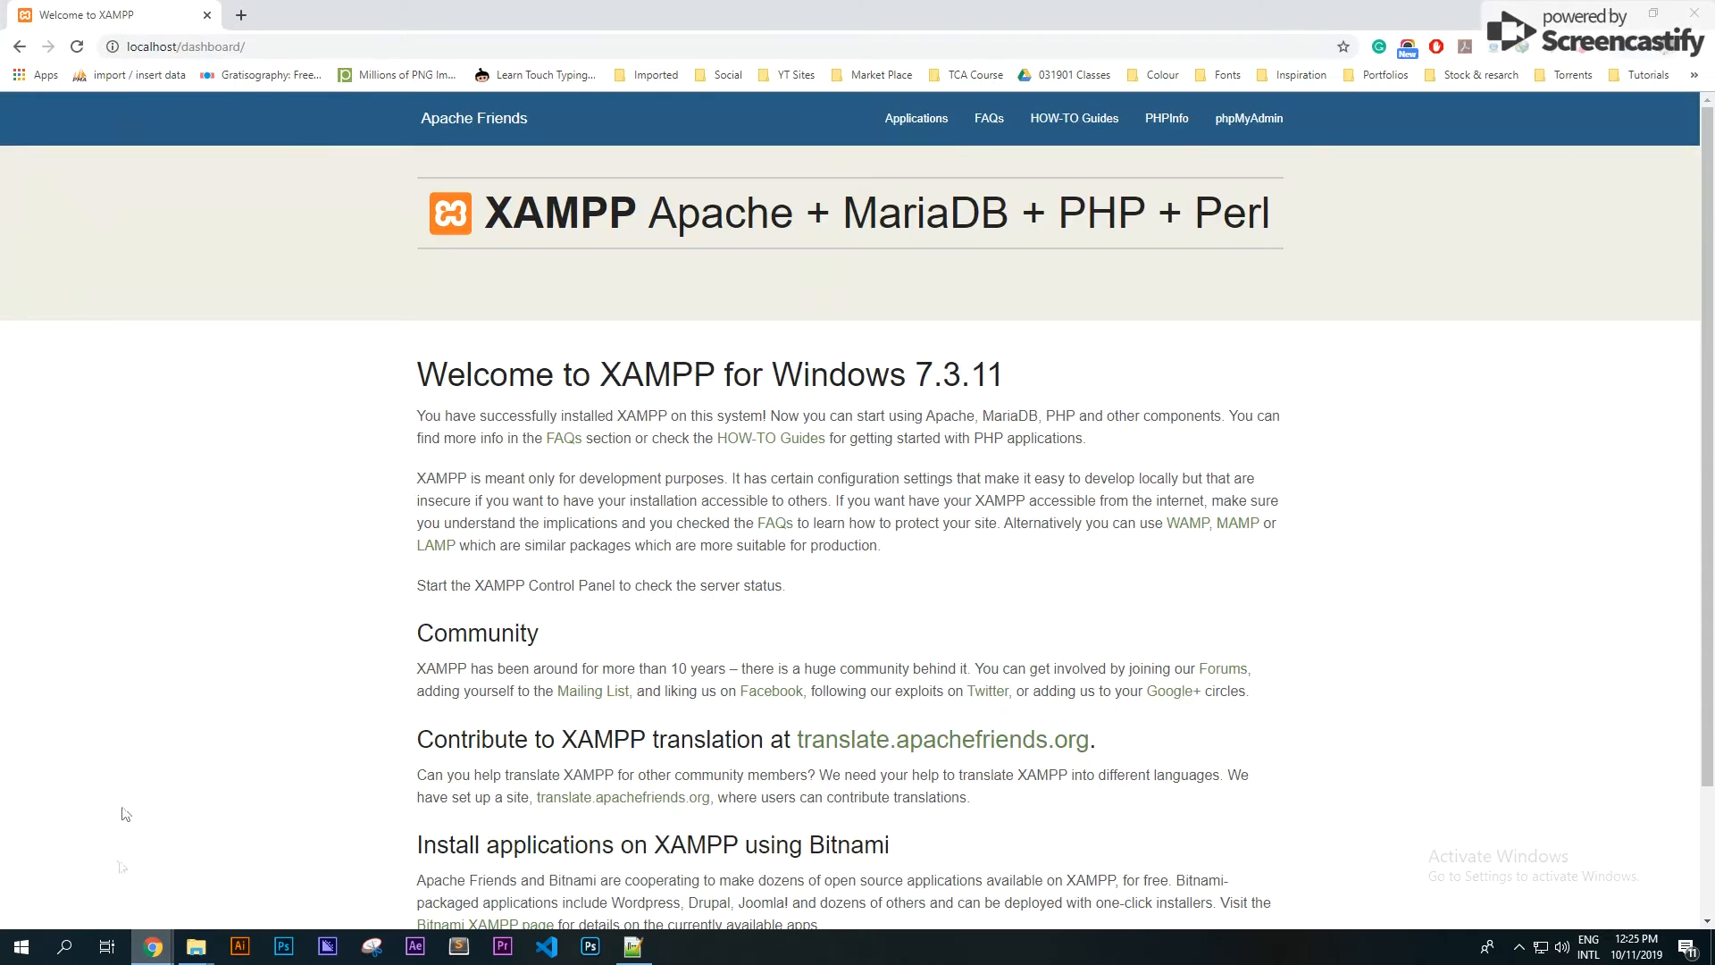
{"action": "left_click_drag", "start_coordinate": [246, 47], "coordinate": [172, 47]}
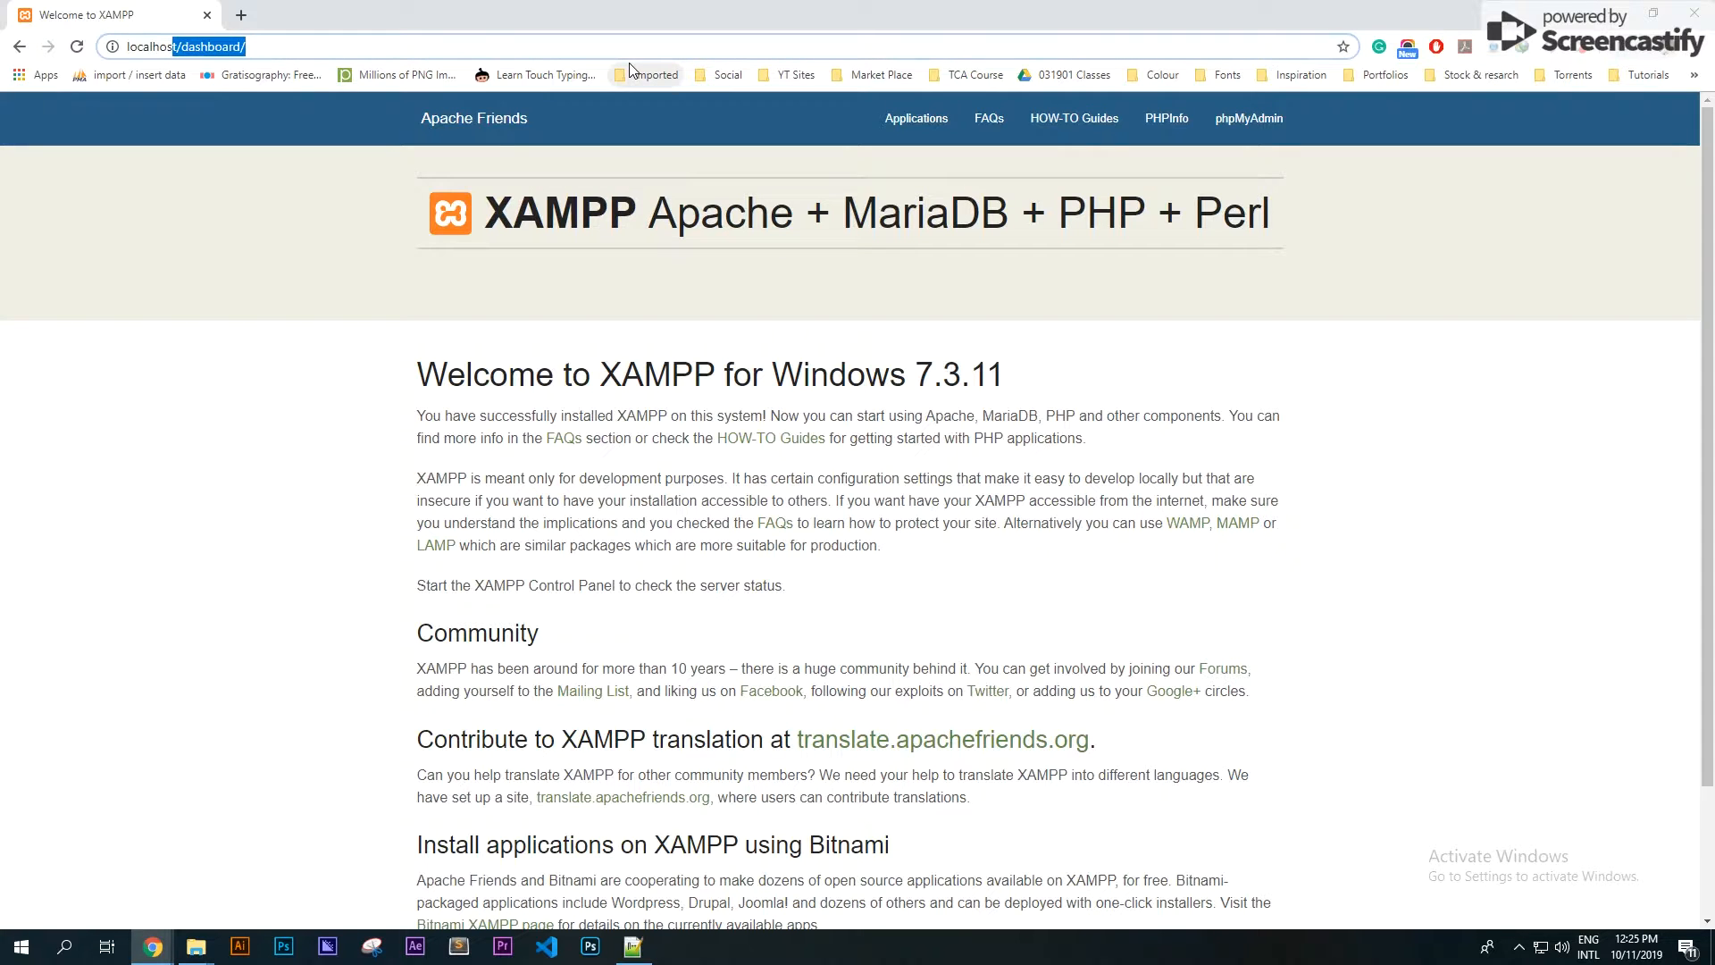
{"action": "key", "text": "Right"}
{"action": "key", "text": "BackSpace"}
{"action": "key", "text": "BackSpace"}
{"action": "key", "text": "BackSpace"}
{"action": "key", "text": "BackSpace"}
{"action": "key", "text": "BackSpace"}
{"action": "key", "text": "BackSpace"}
{"action": "key", "text": "BackSpace"}
{"action": "key", "text": "BackSpace"}
{"action": "key", "text": "BackSpace"}
{"action": "key", "text": "BackSpace"}
{"action": "key", "text": "BackSpace"}
{"action": "key", "text": "Return"}
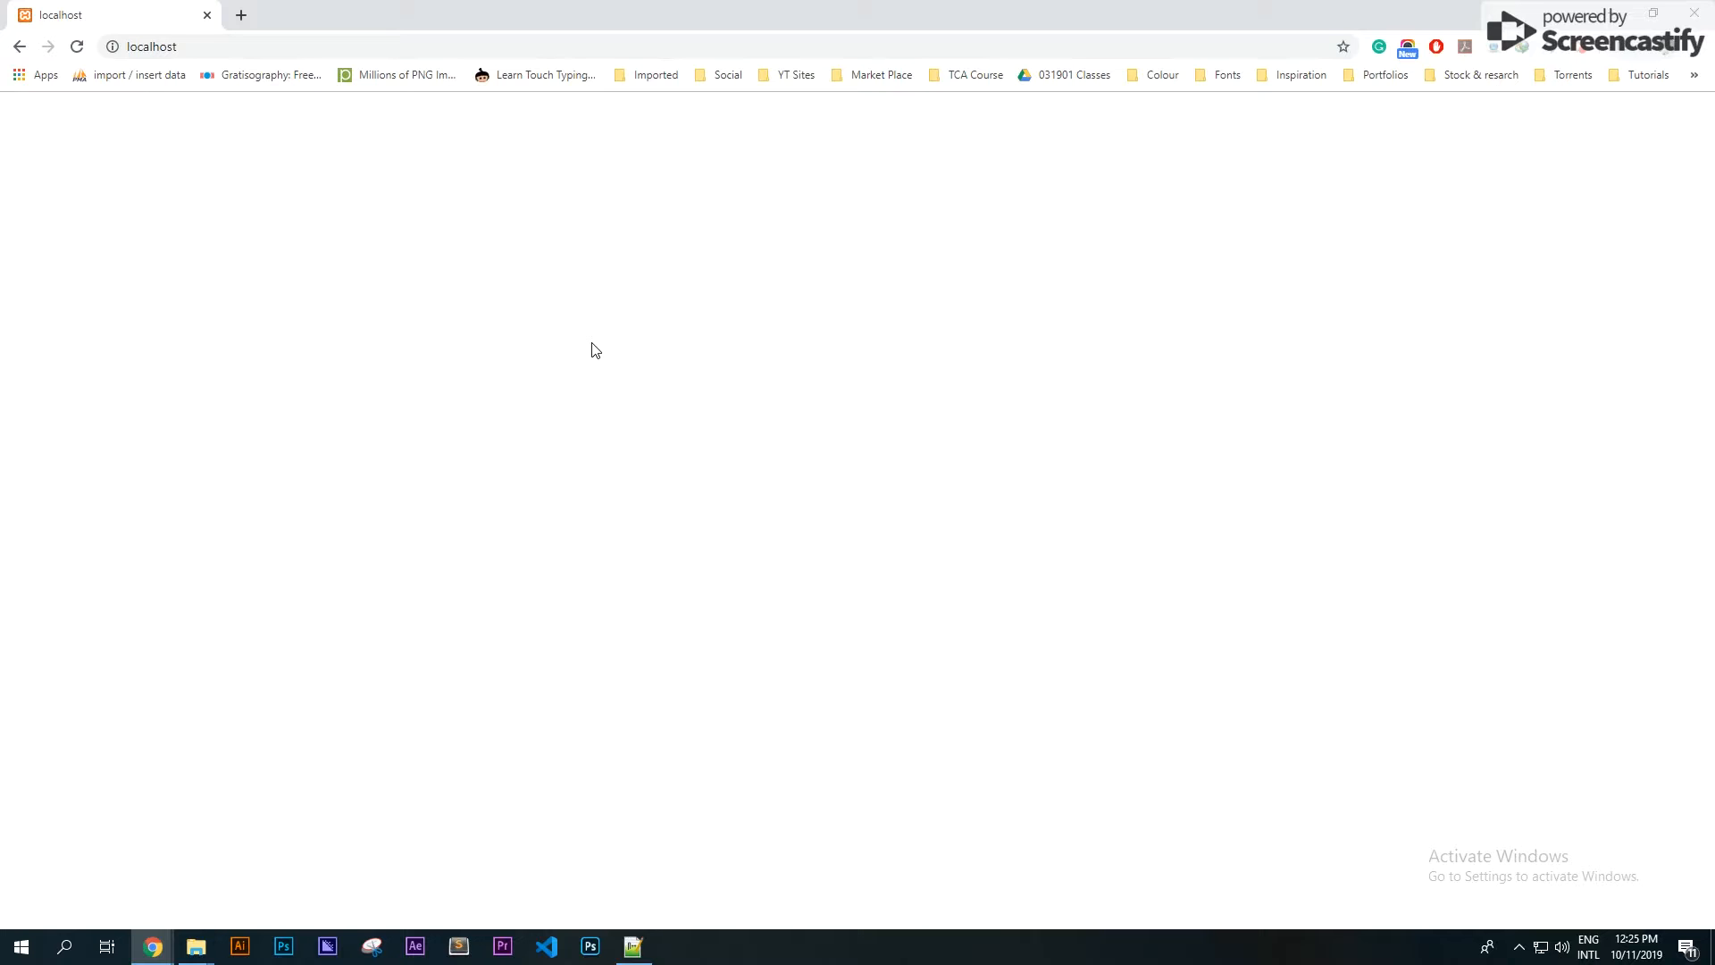
Switch back to index.php in Notepad++ and insert two blank lines below the opening <?php tag.
{"action": "left_click", "coordinate": [195, 946]}
{"action": "mouse_move", "coordinate": [157, 872]}
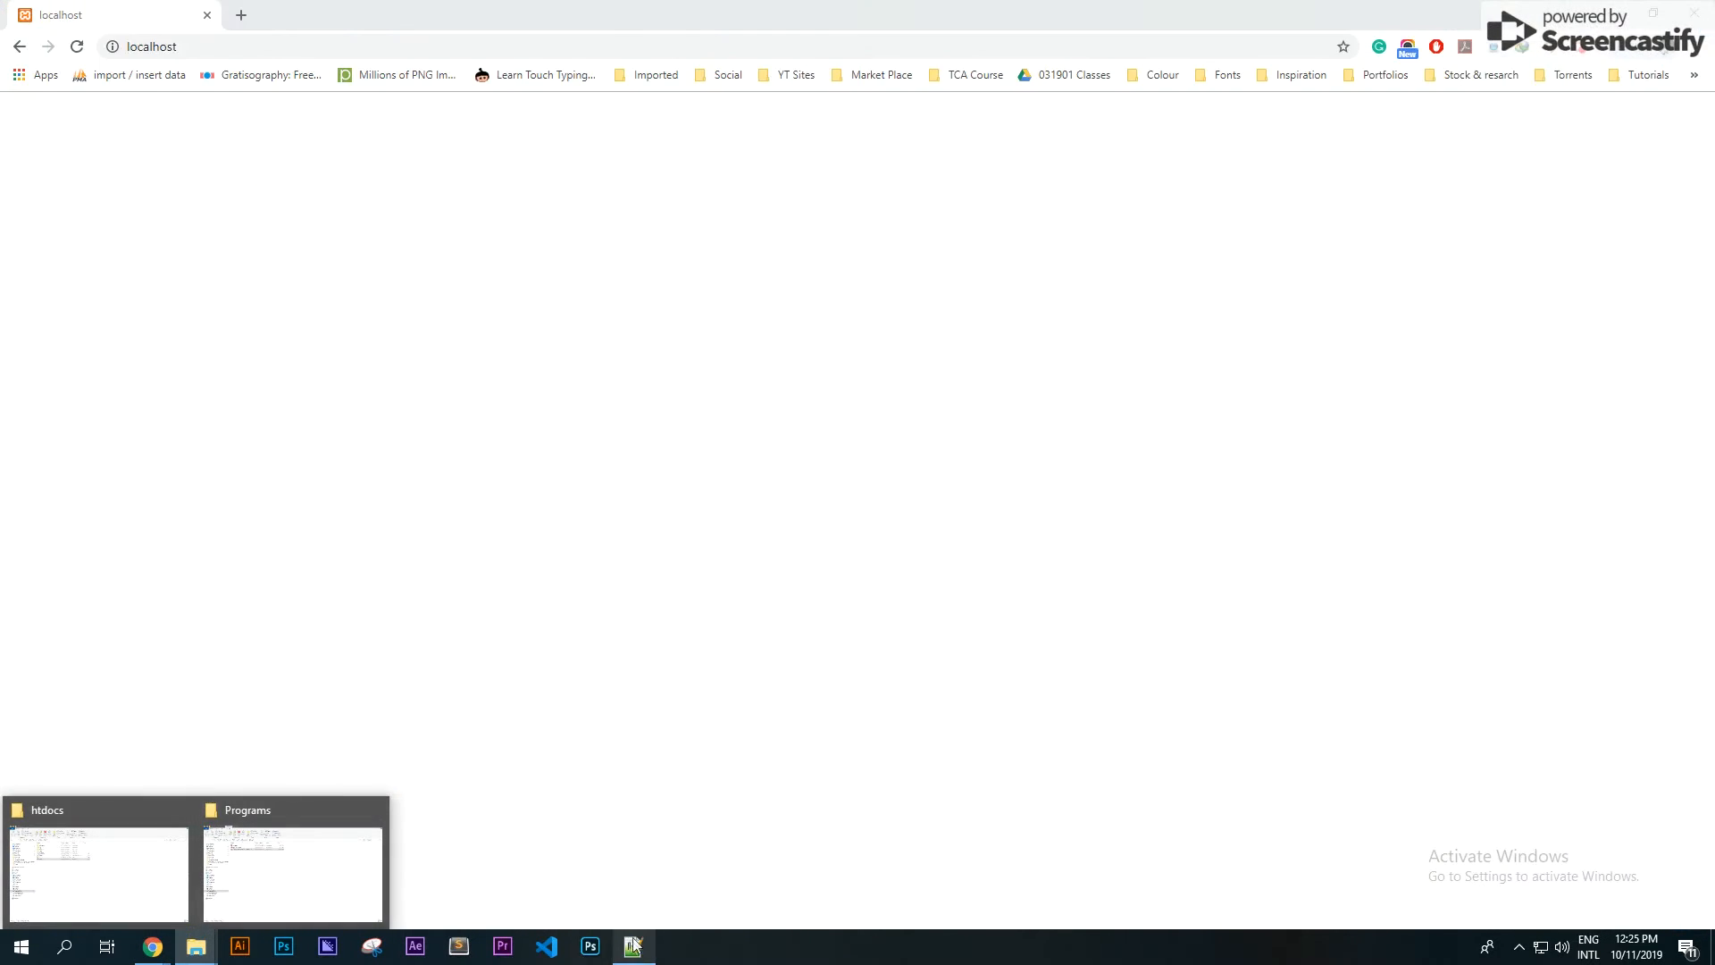
{"action": "left_click", "coordinate": [633, 947]}
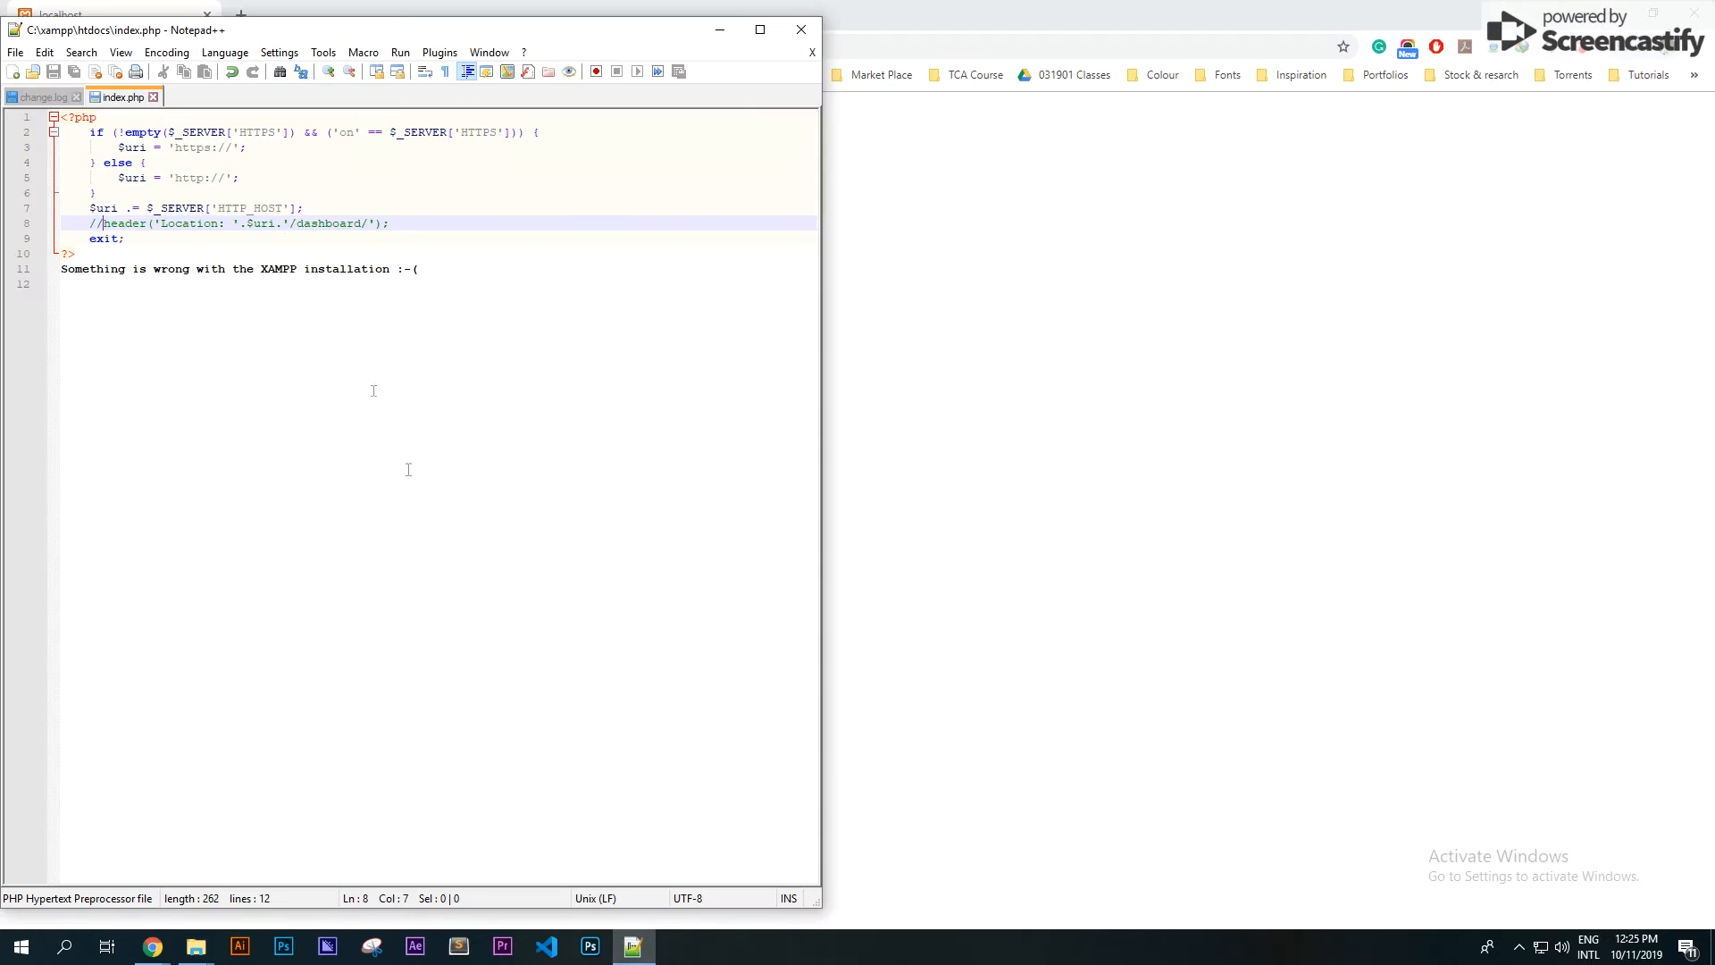
{"action": "left_click", "coordinate": [145, 238]}
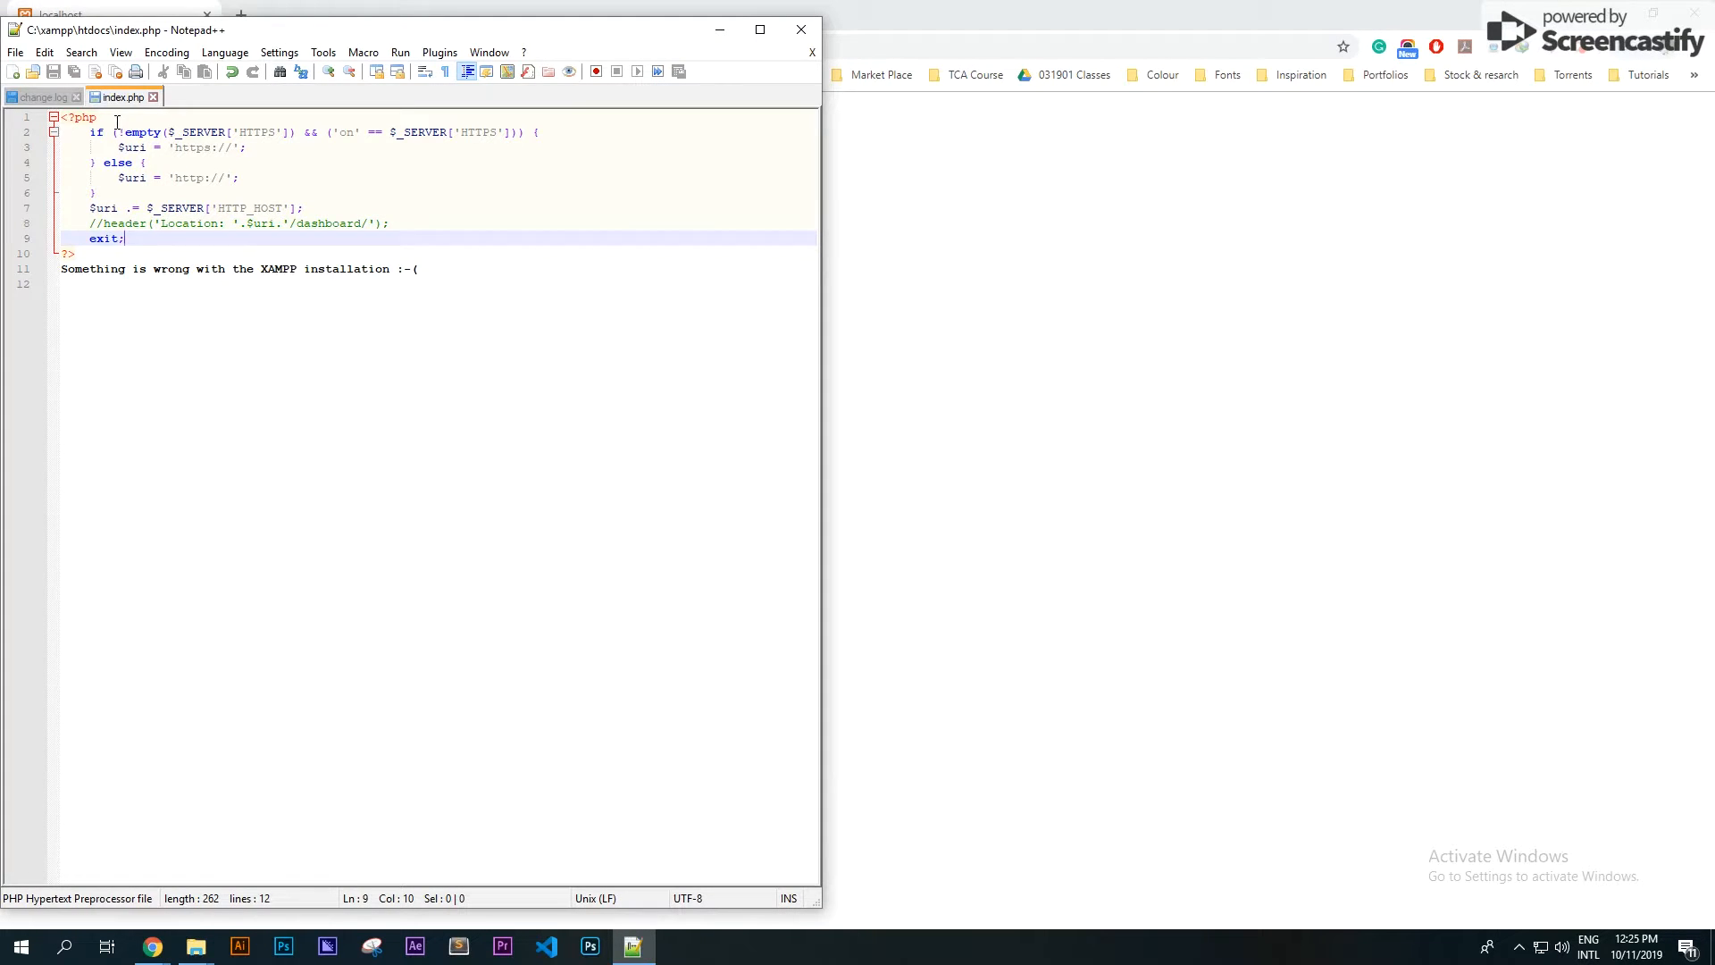
{"action": "left_click", "coordinate": [117, 122]}
{"action": "left_click_drag", "start_coordinate": [140, 243], "coordinate": [100, 181]}
{"action": "left_click", "coordinate": [127, 131]}
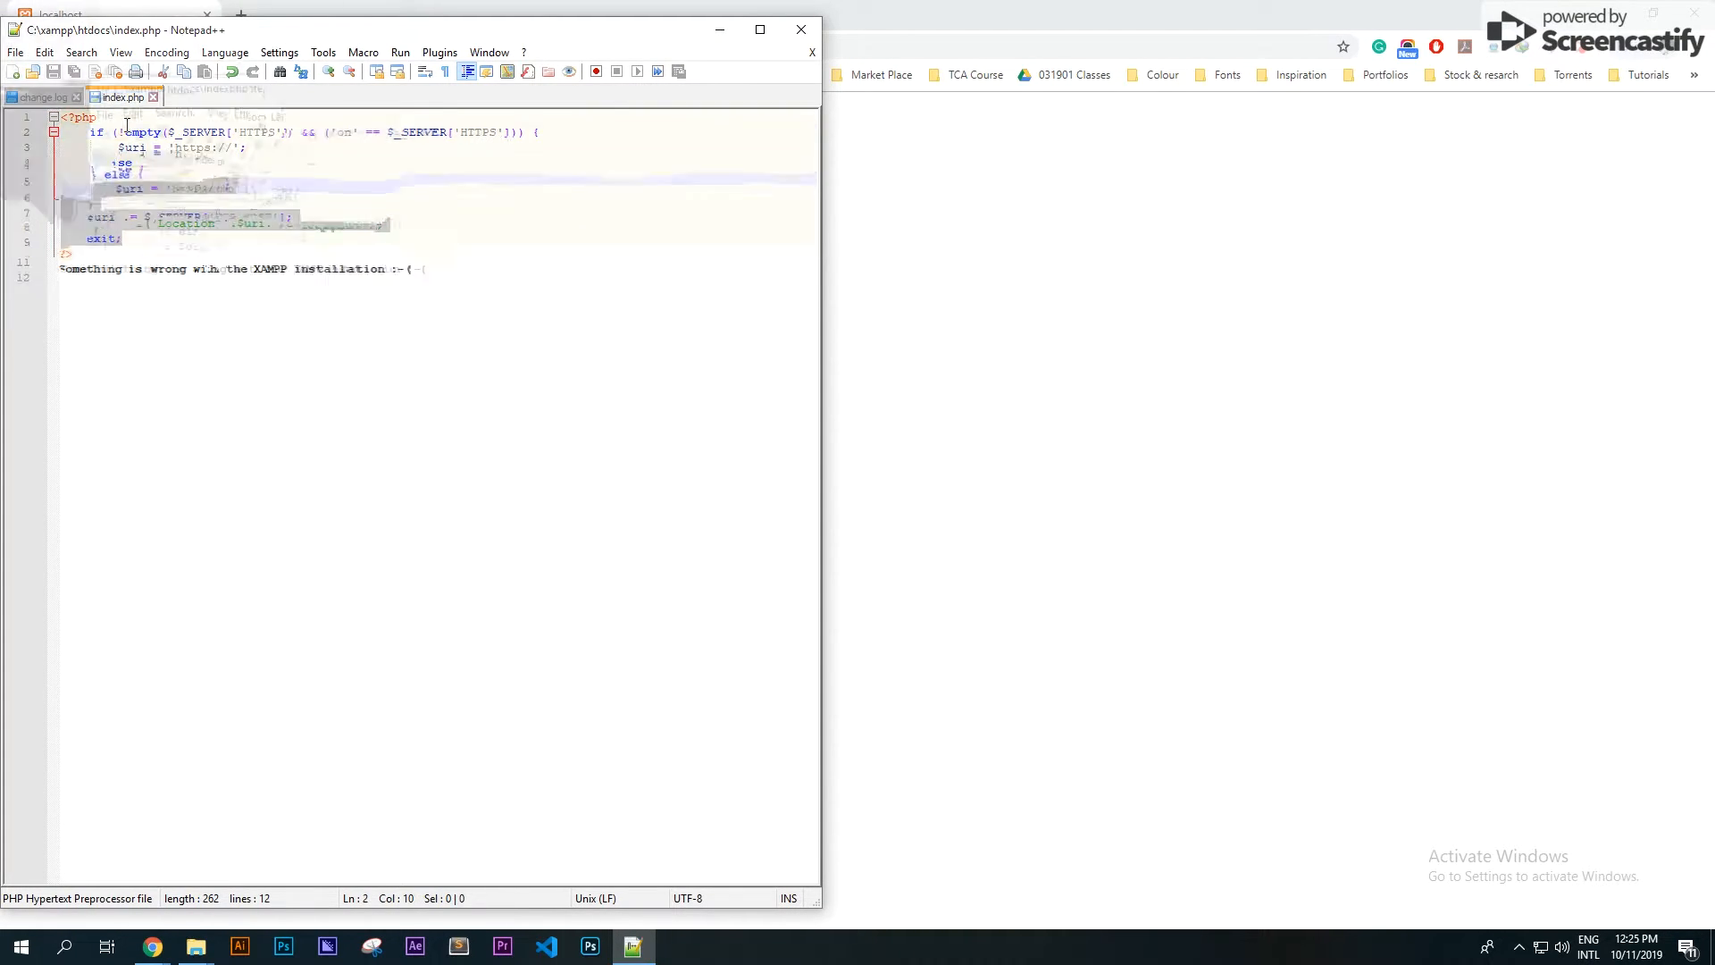
{"action": "left_click", "coordinate": [127, 123]}
{"action": "key", "text": "Return"}
{"action": "key", "text": "Return"}
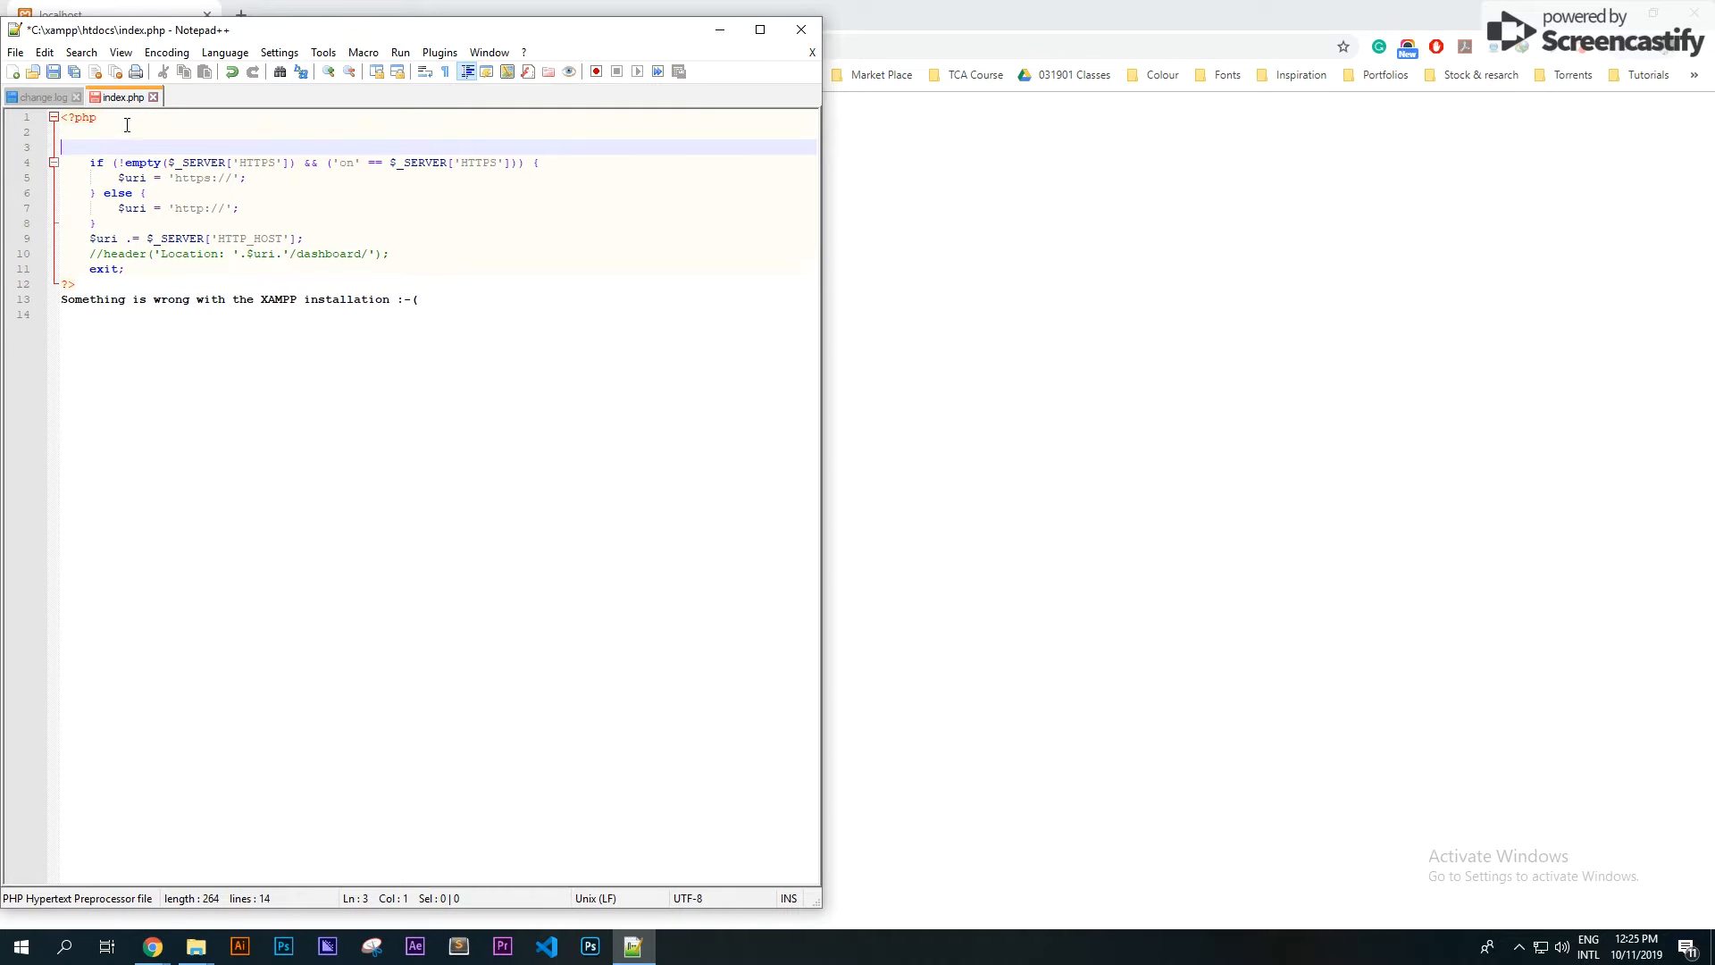
Add the indented statement echo "Hamba"; directly below the opening <?php tag.
{"action": "key", "text": "Up"}
{"action": "key", "text": "Tab"}
{"action": "type", "text": "echo "}
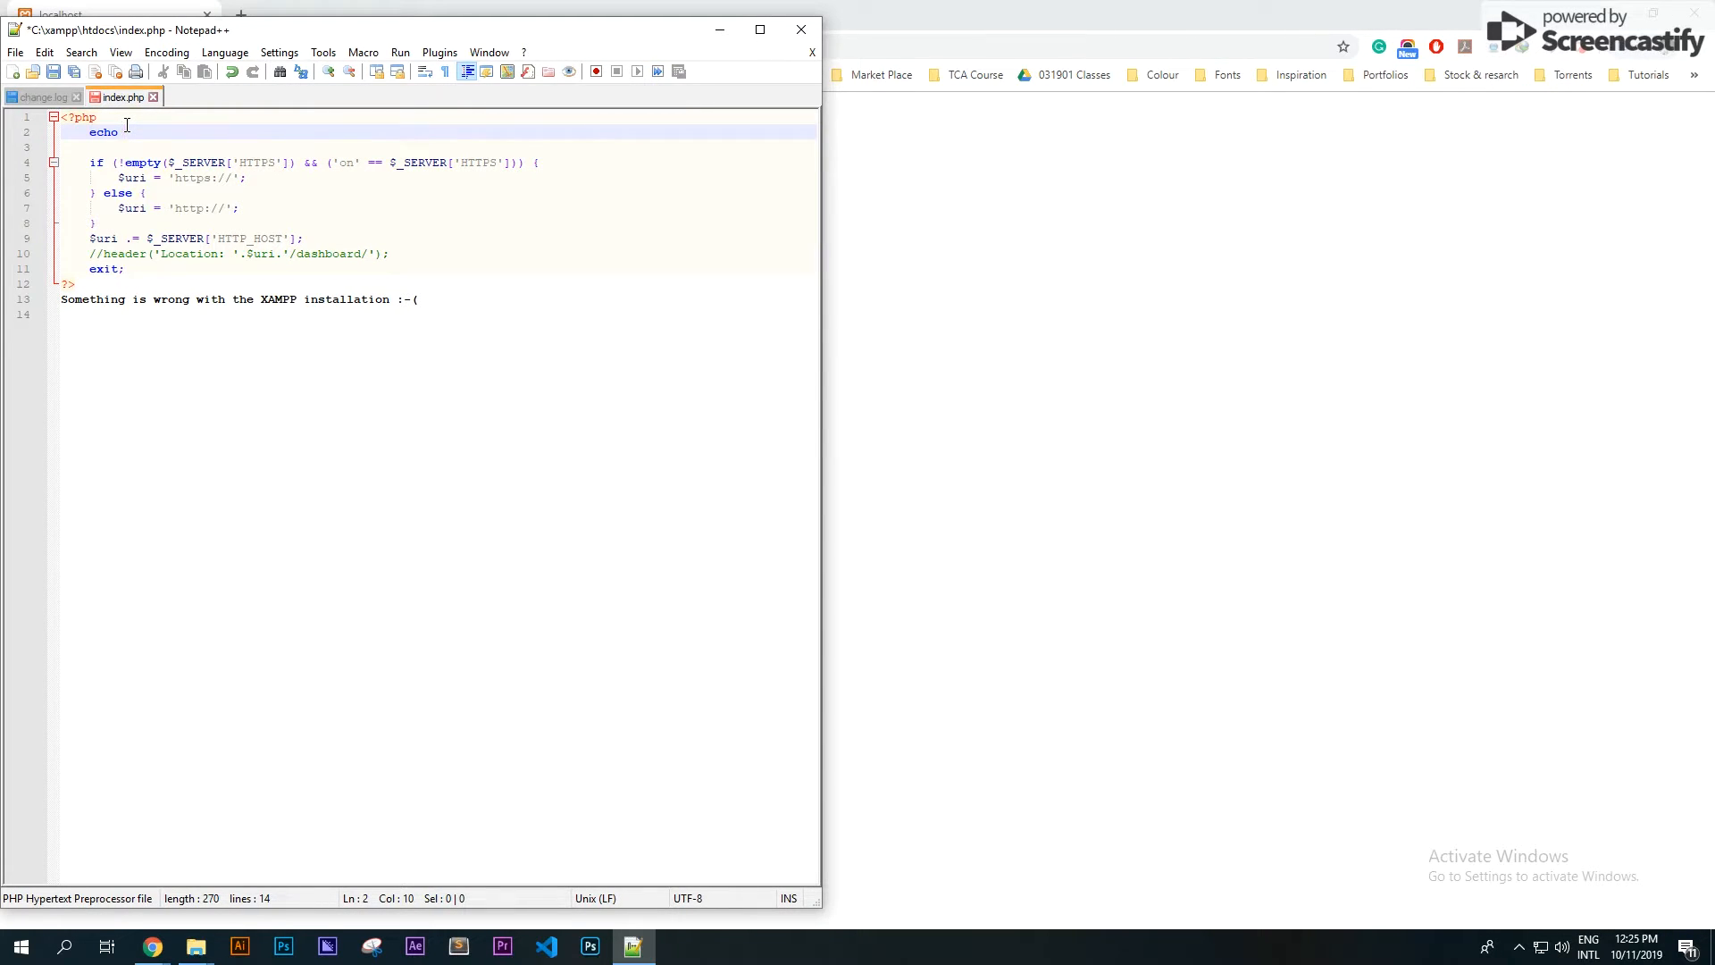
{"action": "type", "text": "\"Ha"}
{"action": "key", "text": "Return"}
{"action": "type", "text": "de"}
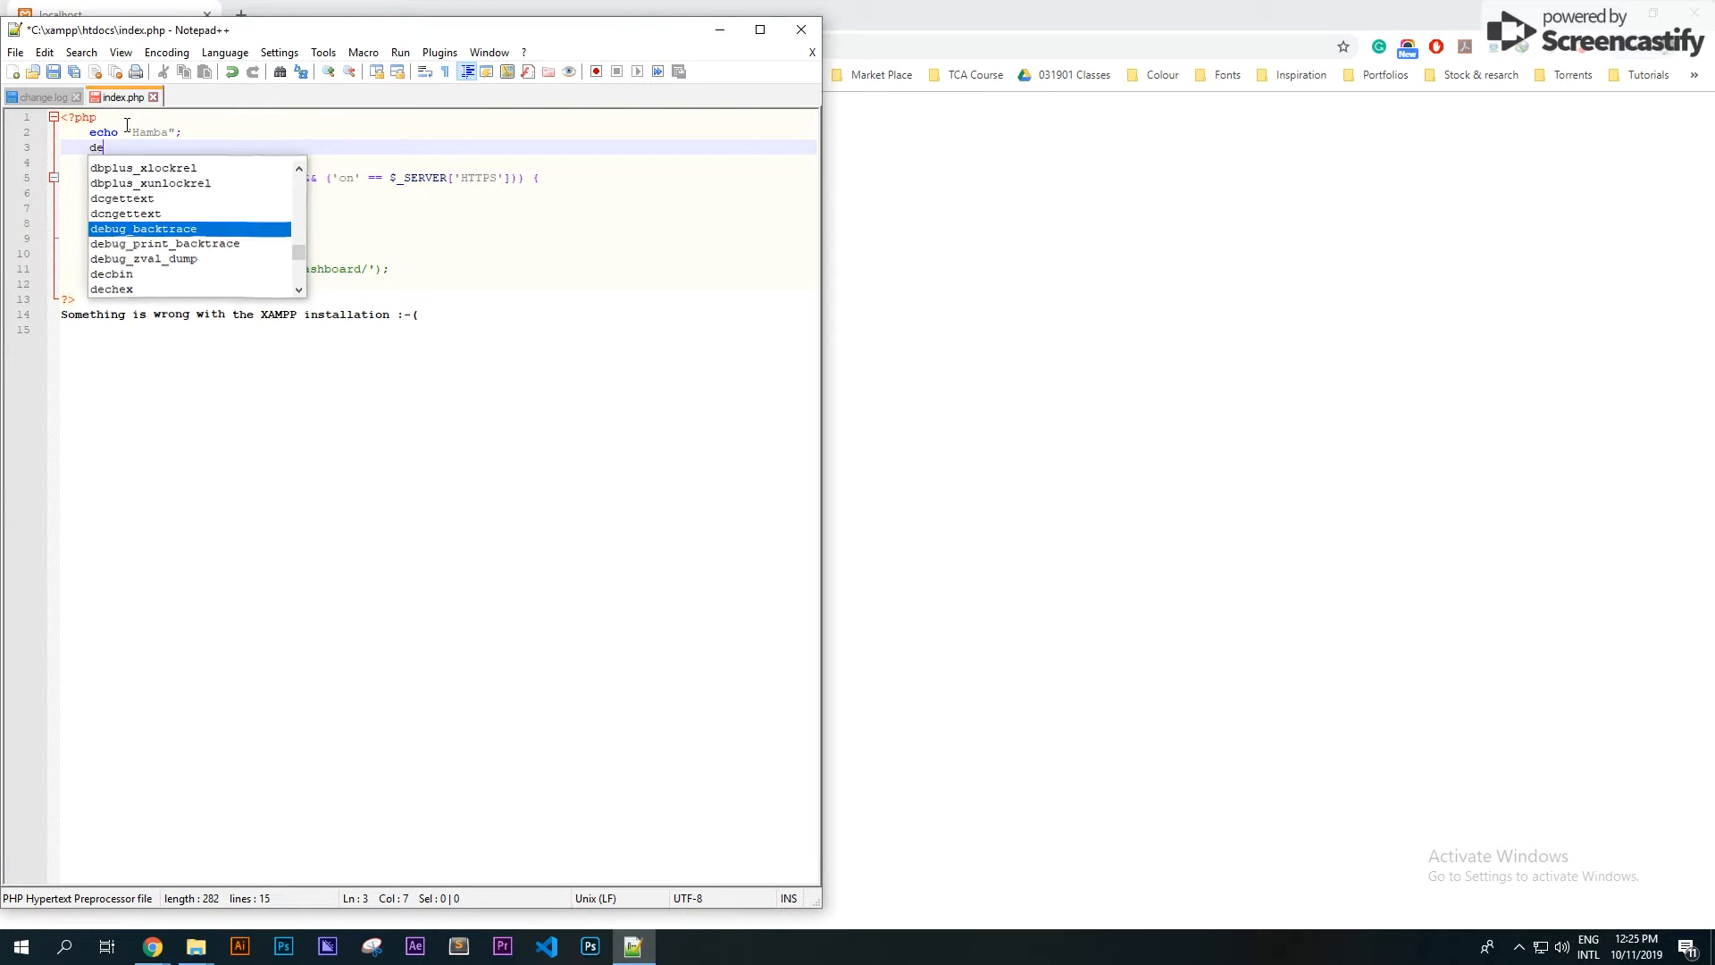
{"action": "key", "text": "BackSpace"}
{"action": "key", "text": "BackSpace"}
Save index.php and reload localhost in Chrome.
{"action": "key", "text": "ctrl+s"}
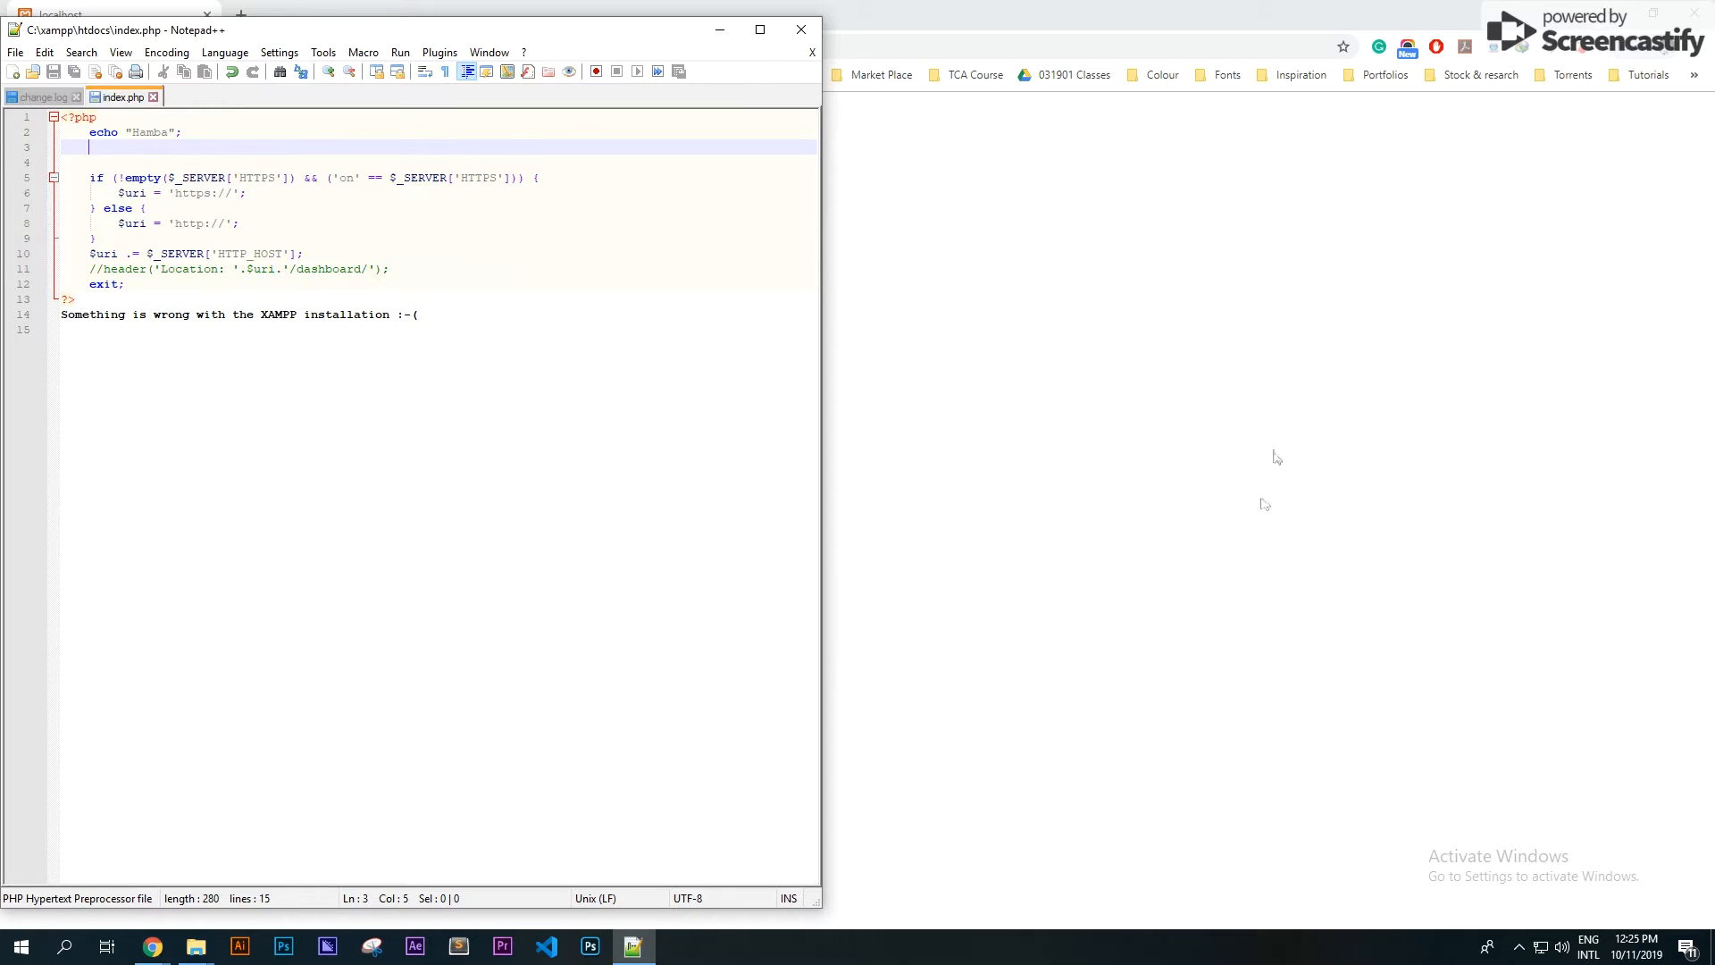
{"action": "left_click", "coordinate": [1190, 551]}
{"action": "left_click", "coordinate": [84, 44]}
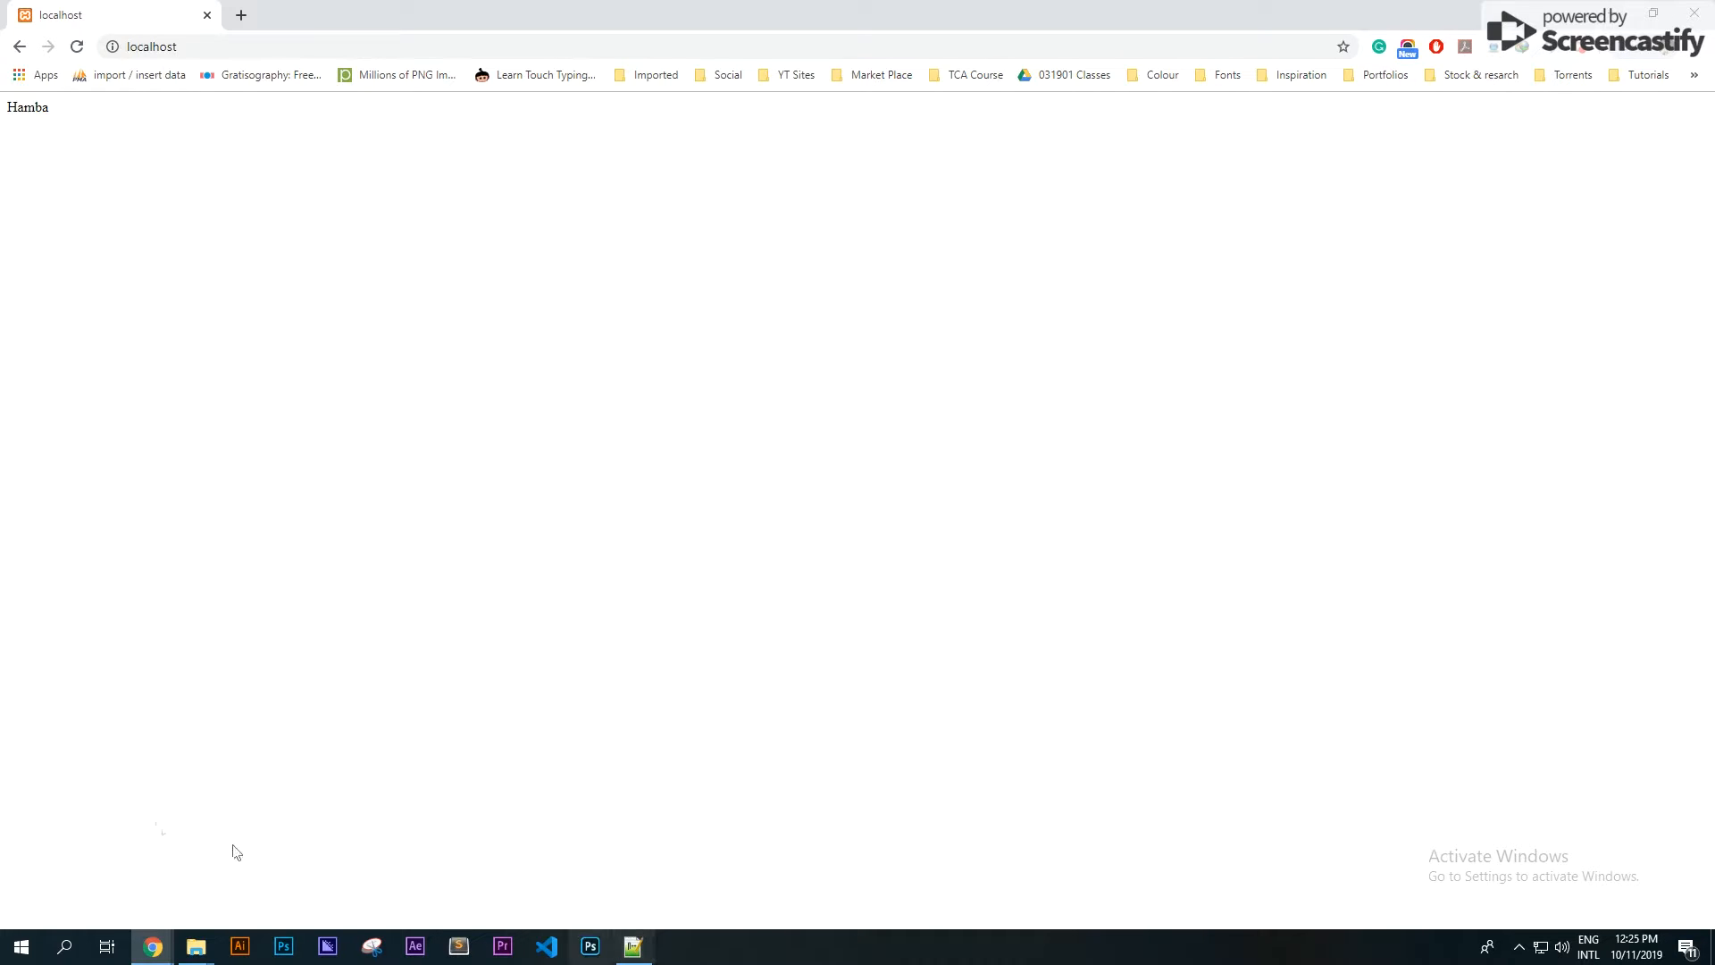
Switch to the htdocs folder in File Explorer and create a new folder named Project1.
{"action": "mouse_move", "coordinate": [195, 945]}
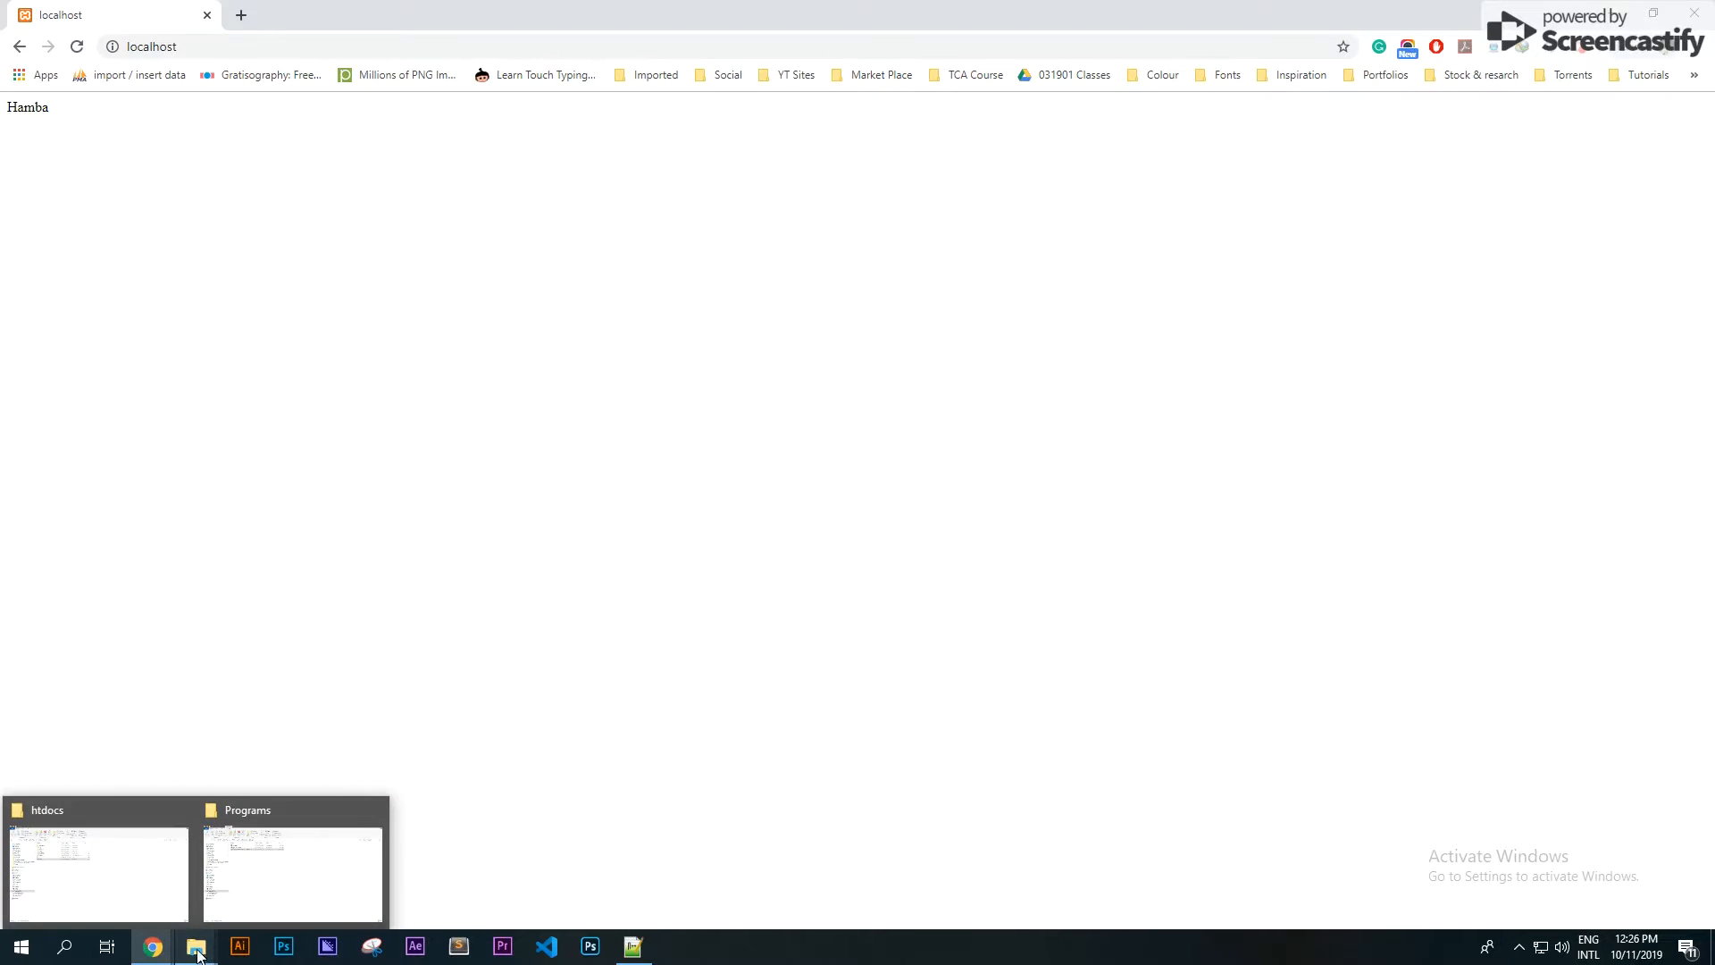
{"action": "left_click", "coordinate": [149, 896]}
{"action": "left_click", "coordinate": [534, 548]}
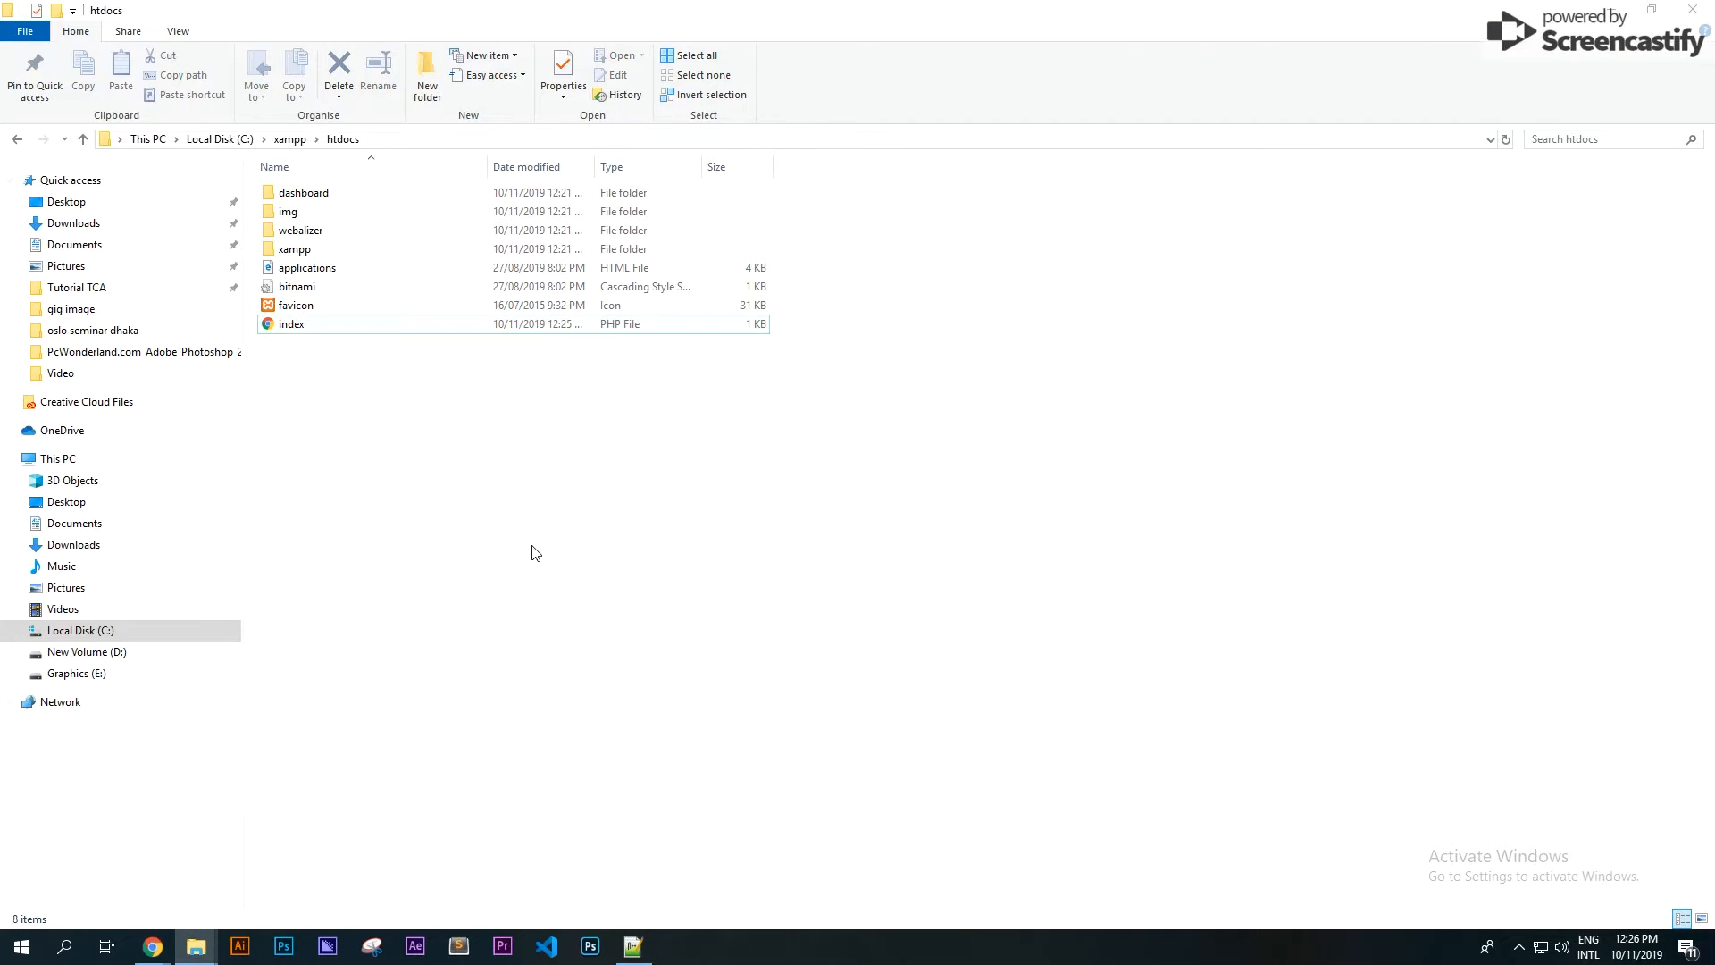
{"action": "right_click", "coordinate": [483, 426]}
{"action": "mouse_move", "coordinate": [653, 643]}
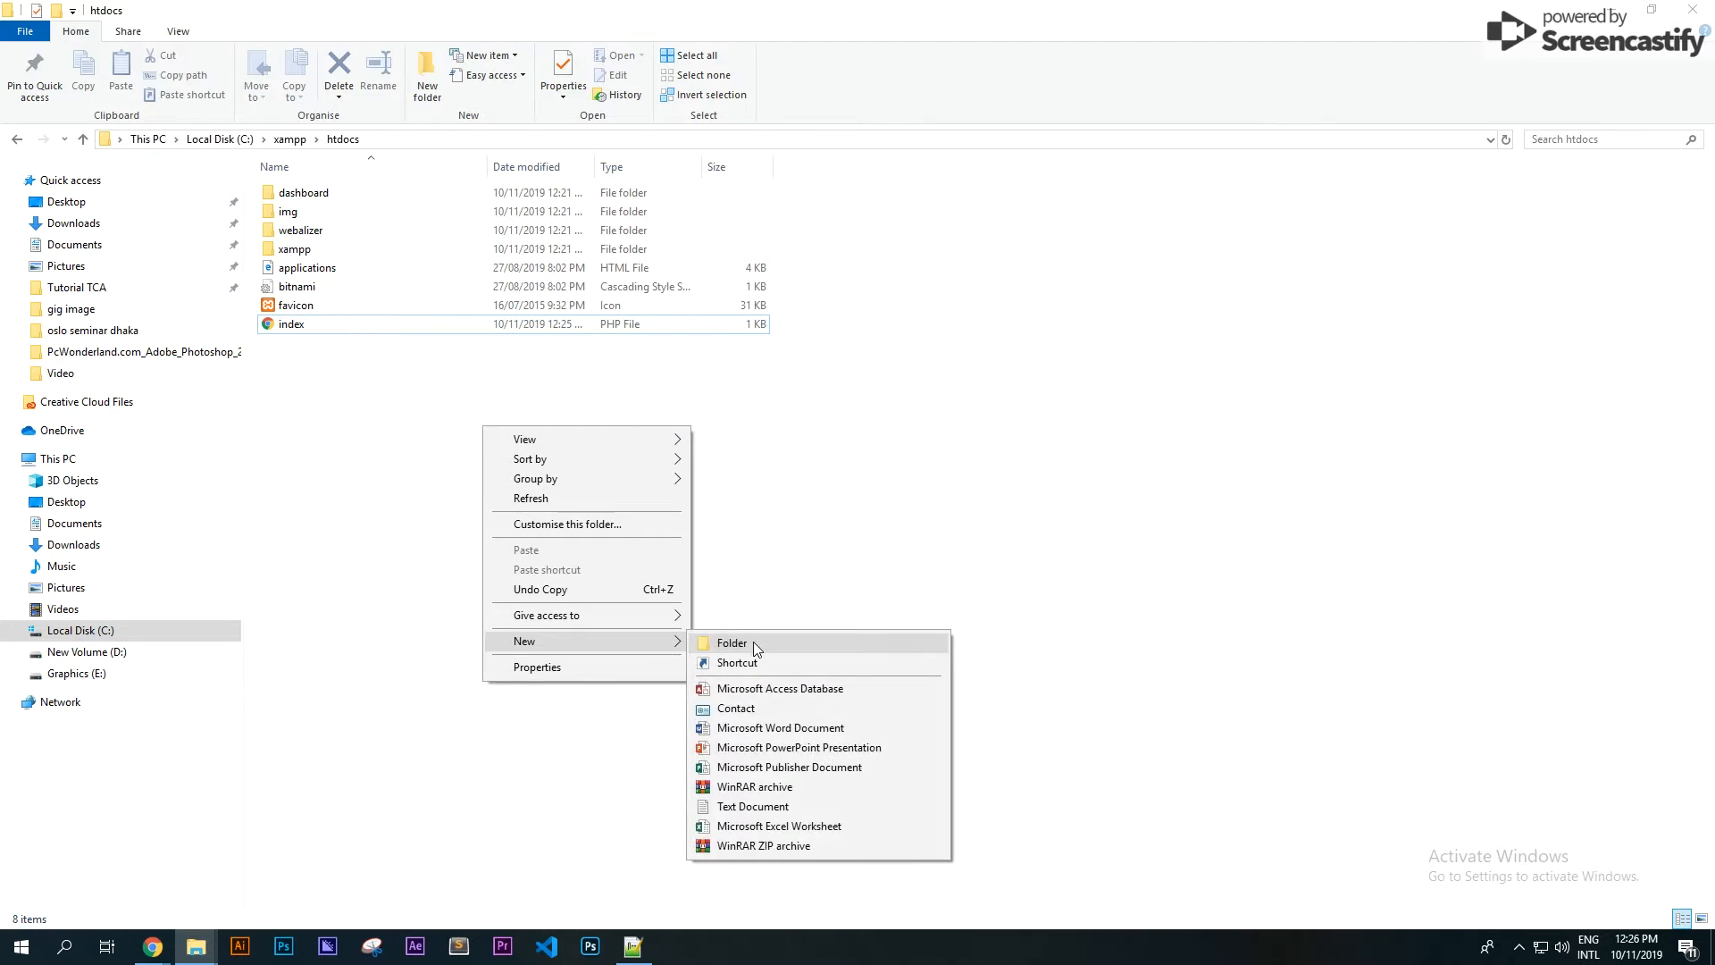
{"action": "left_click", "coordinate": [732, 643]}
{"action": "type", "text": "P"}
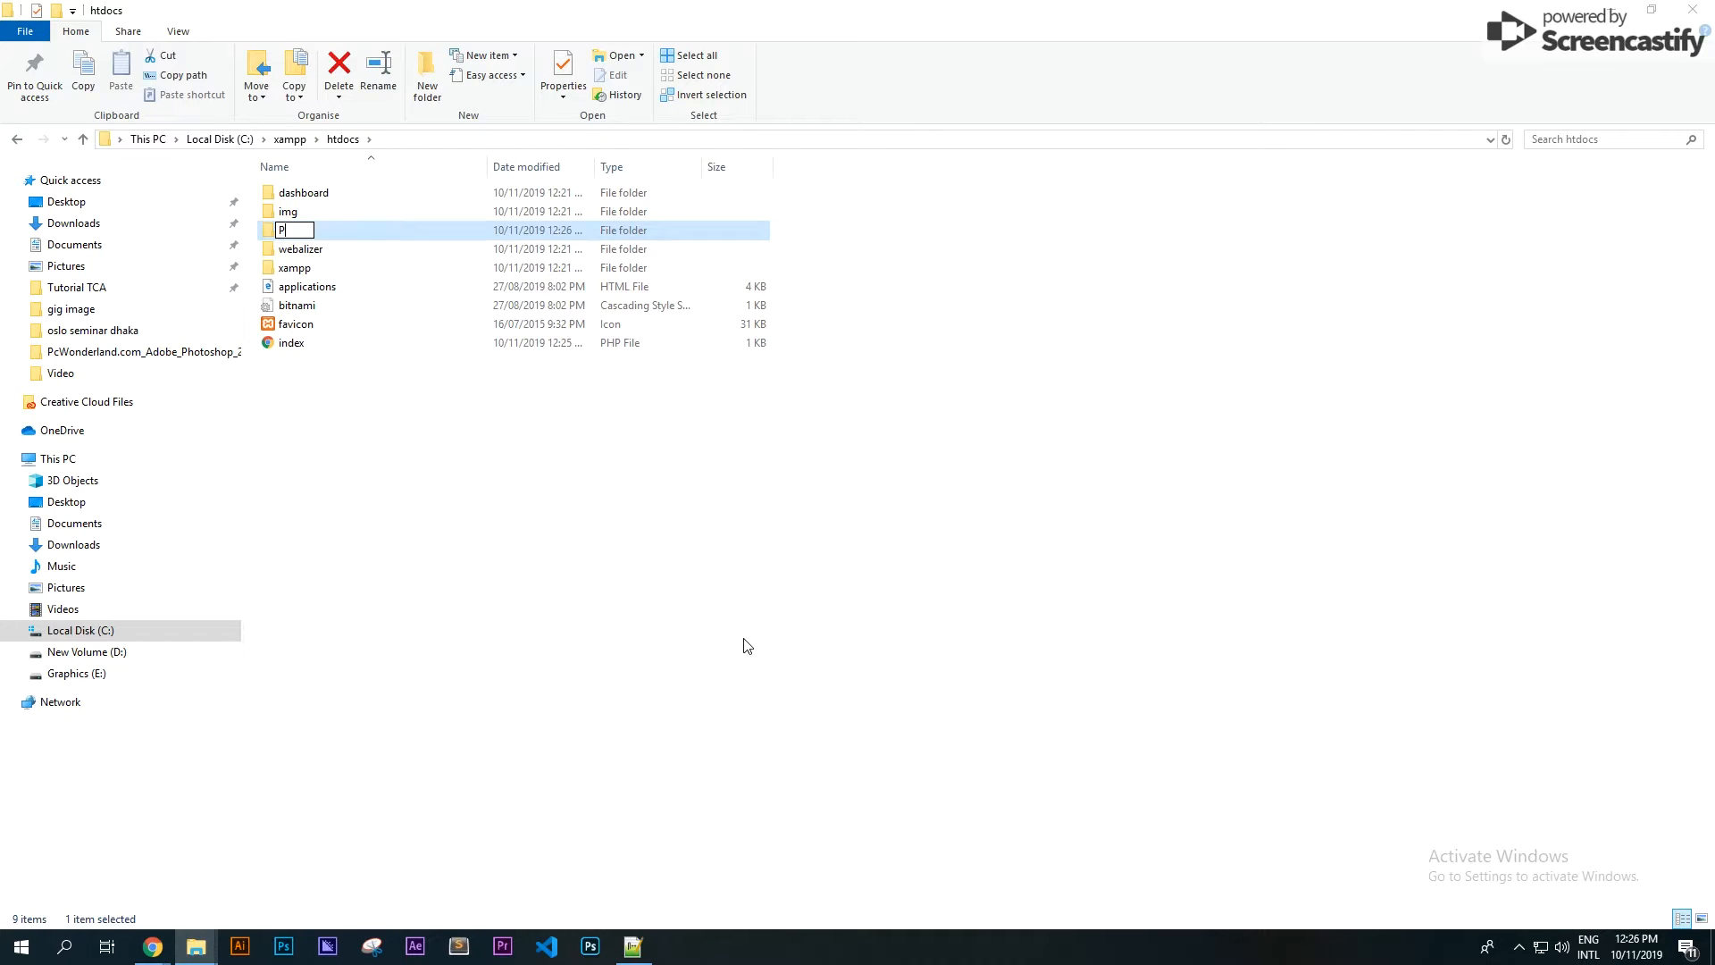
{"action": "type", "text": "roject1"}
{"action": "key", "text": "Return"}
Open the Project1 folder and create a new text document in it, keeping the default name.
{"action": "double_click", "coordinate": [358, 231]}
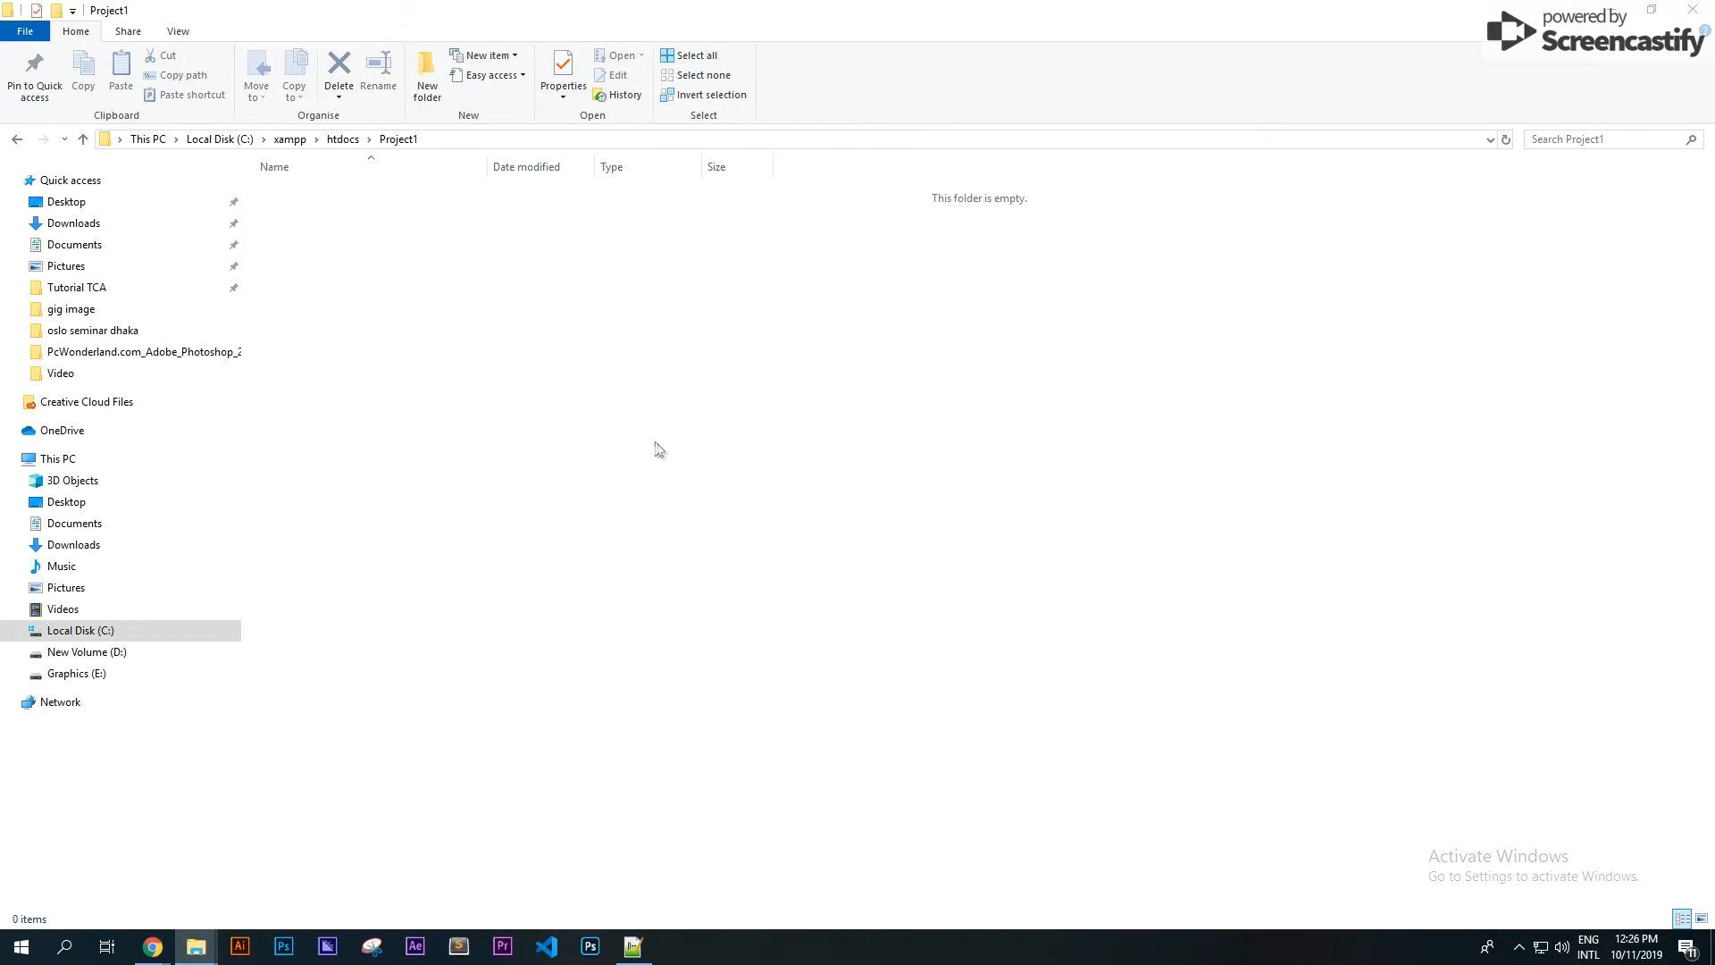
{"action": "right_click", "coordinate": [631, 427]}
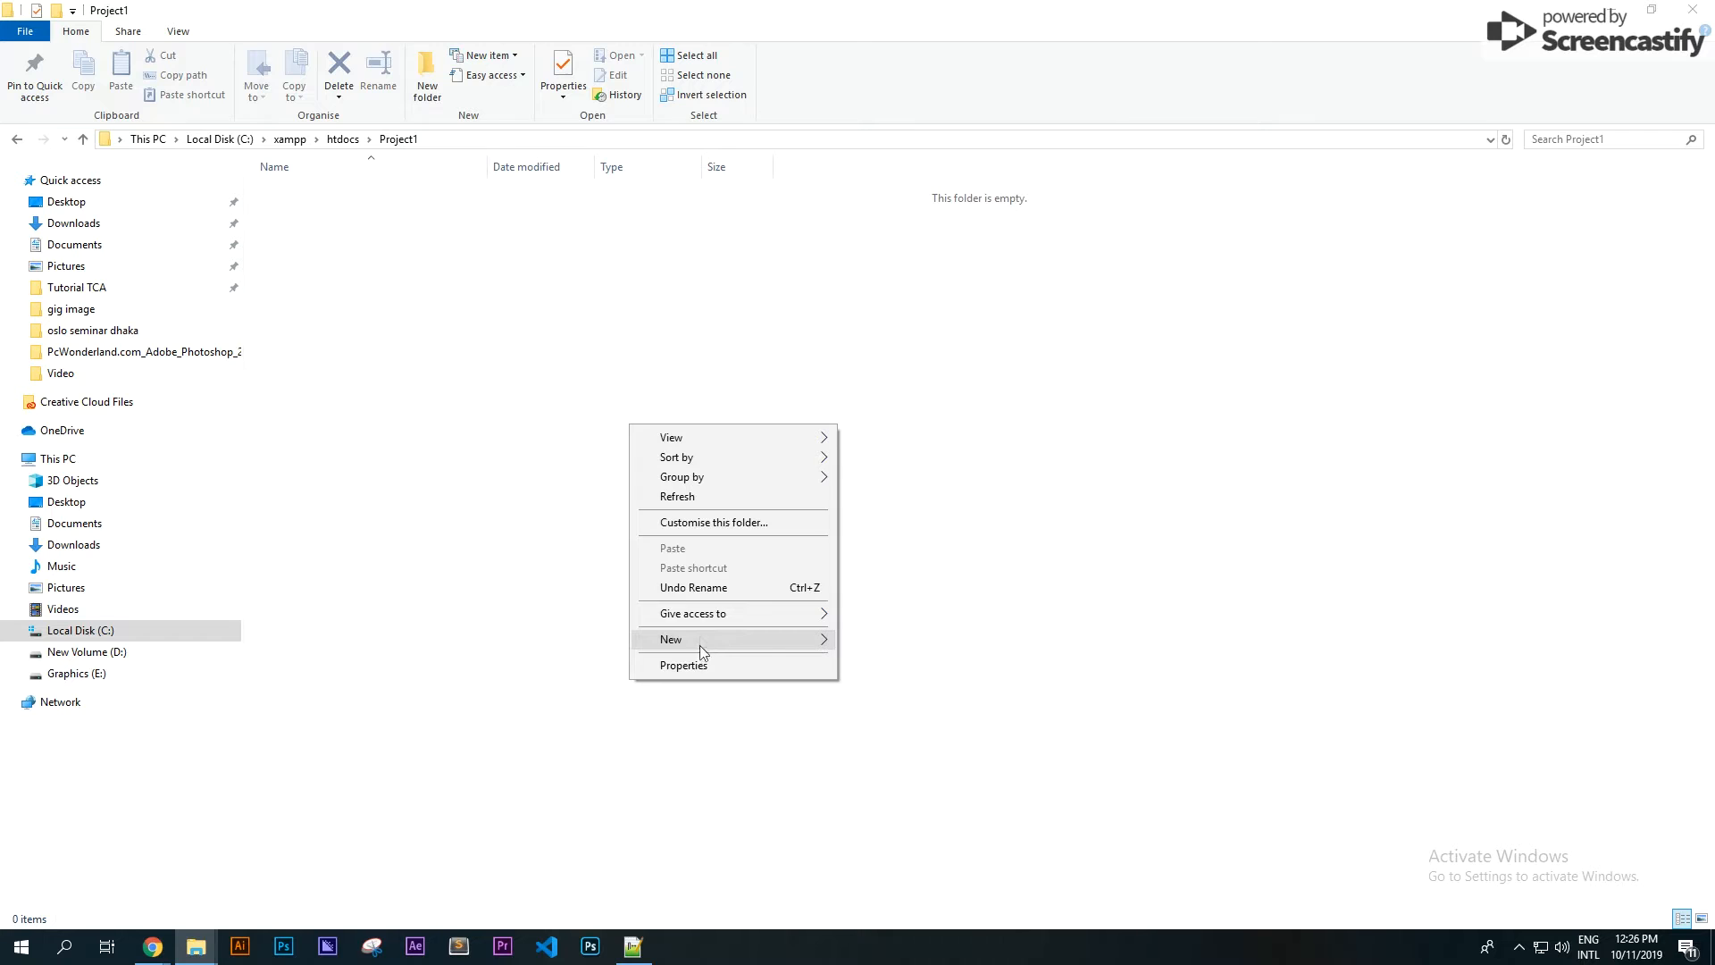
{"action": "mouse_move", "coordinate": [706, 640]}
{"action": "left_click", "coordinate": [899, 804]}
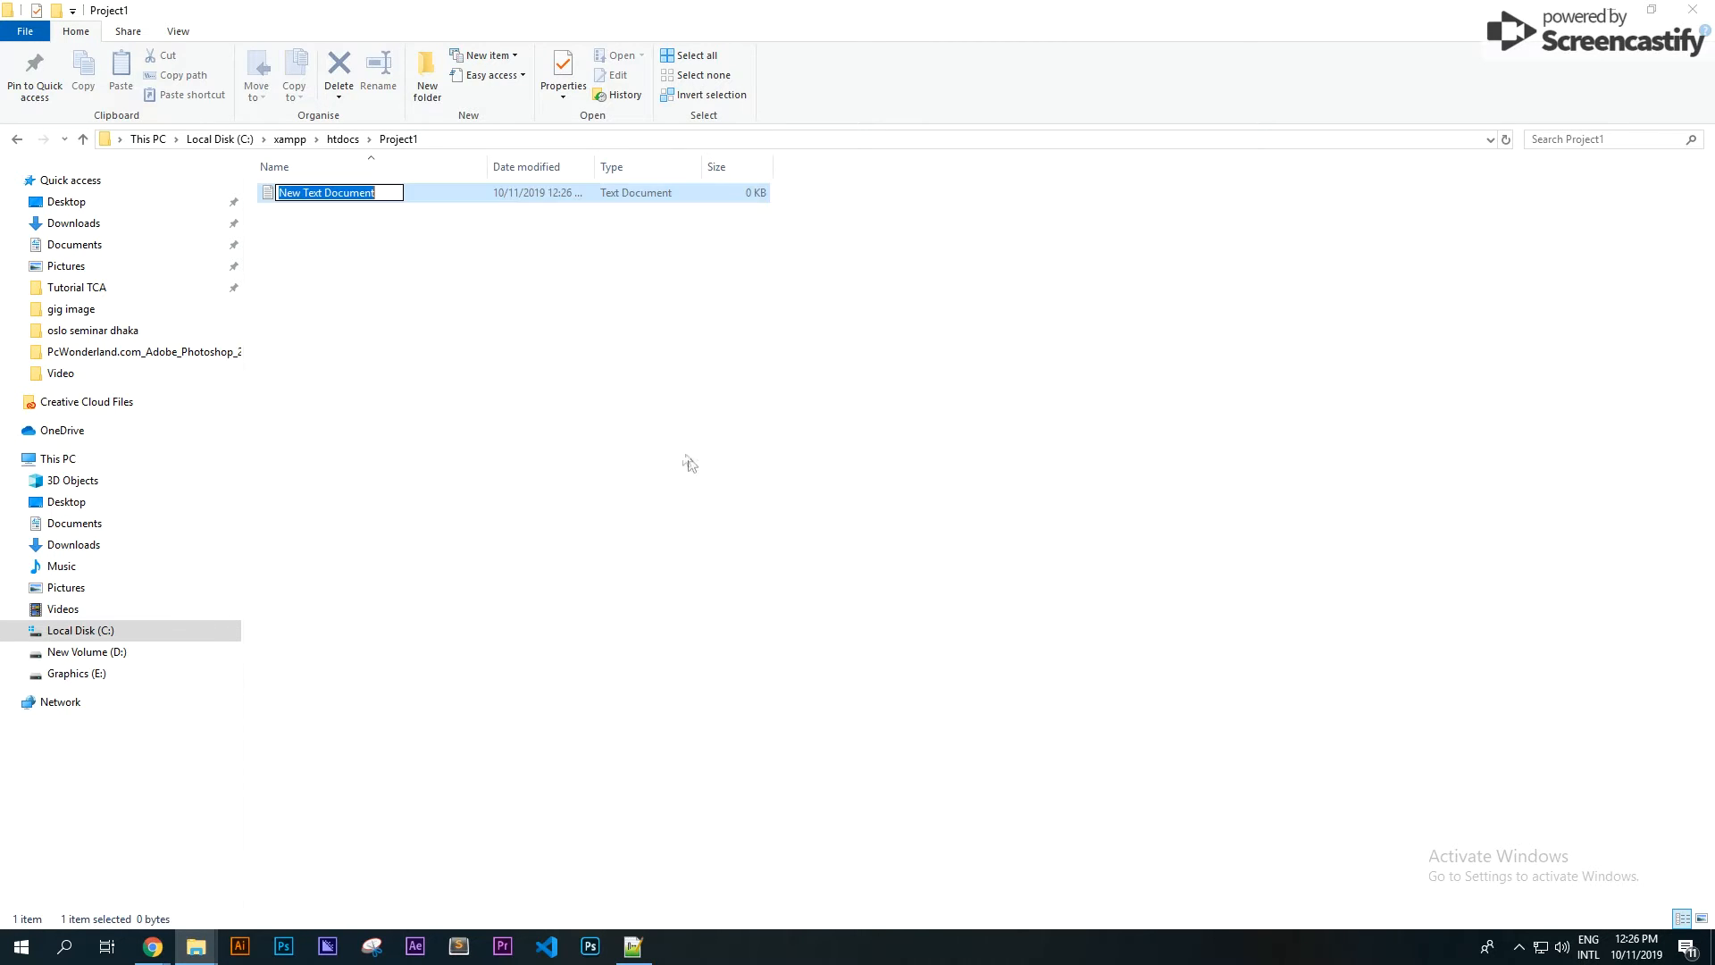
{"action": "left_click", "coordinate": [679, 448]}
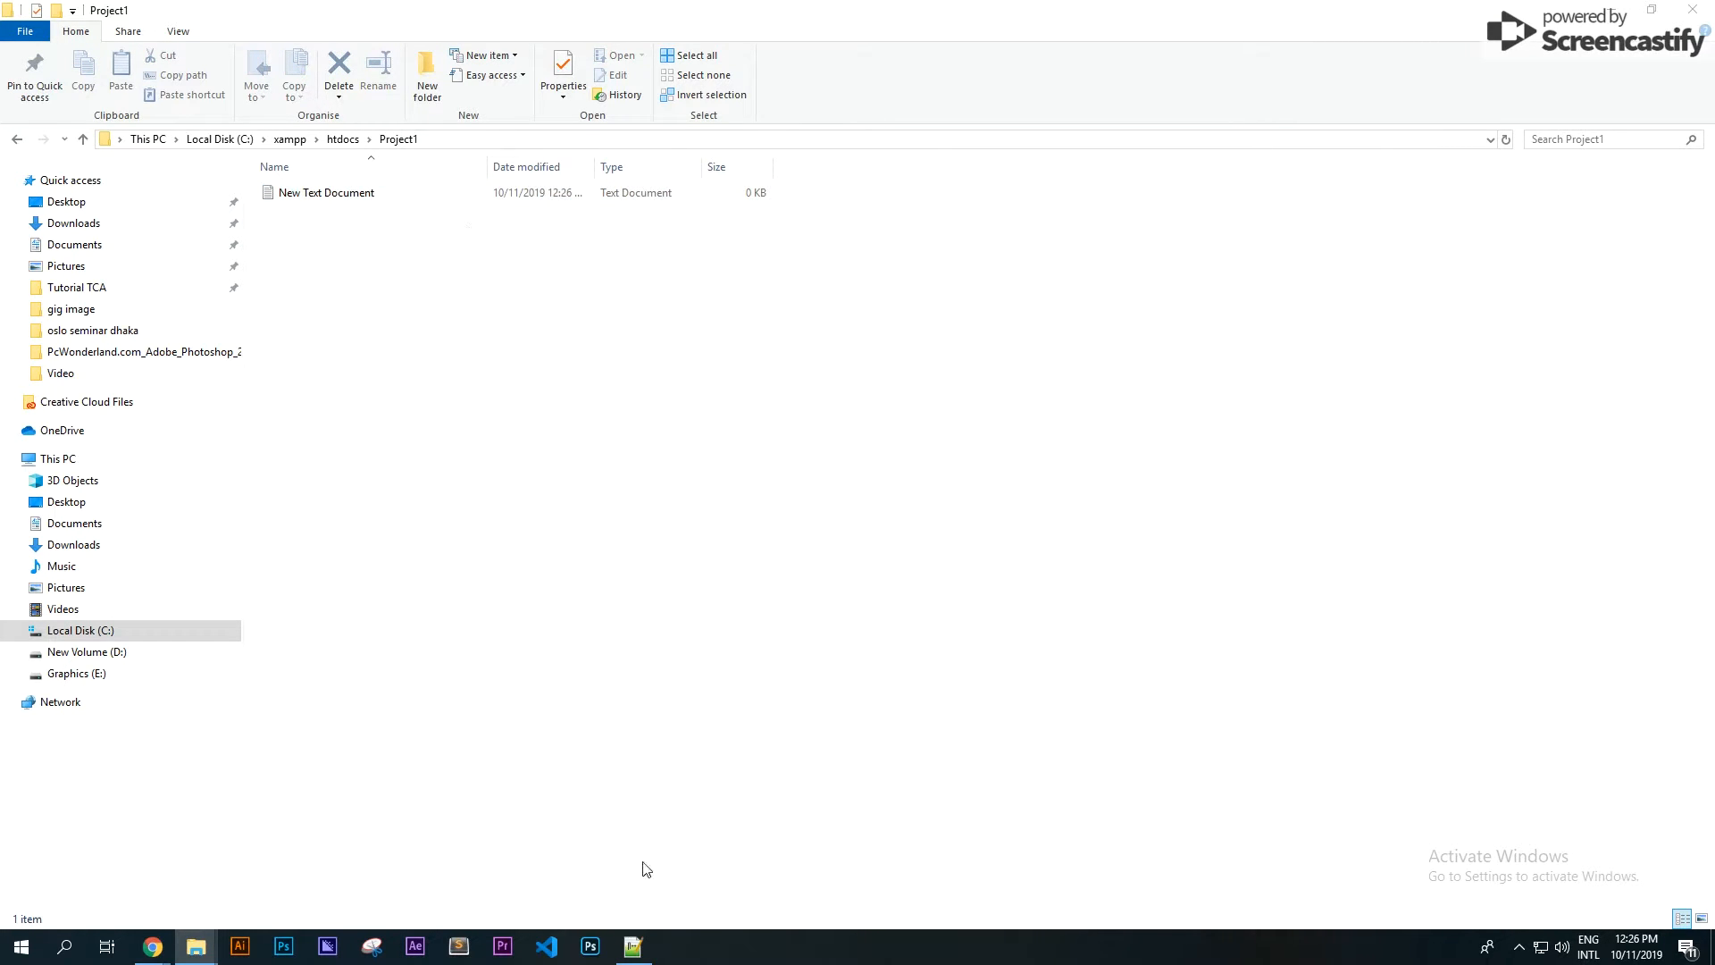
Open the new text document in Notepad++ and save it under the name index.php in the Project1 folder.
{"action": "right_click", "coordinate": [339, 203]}
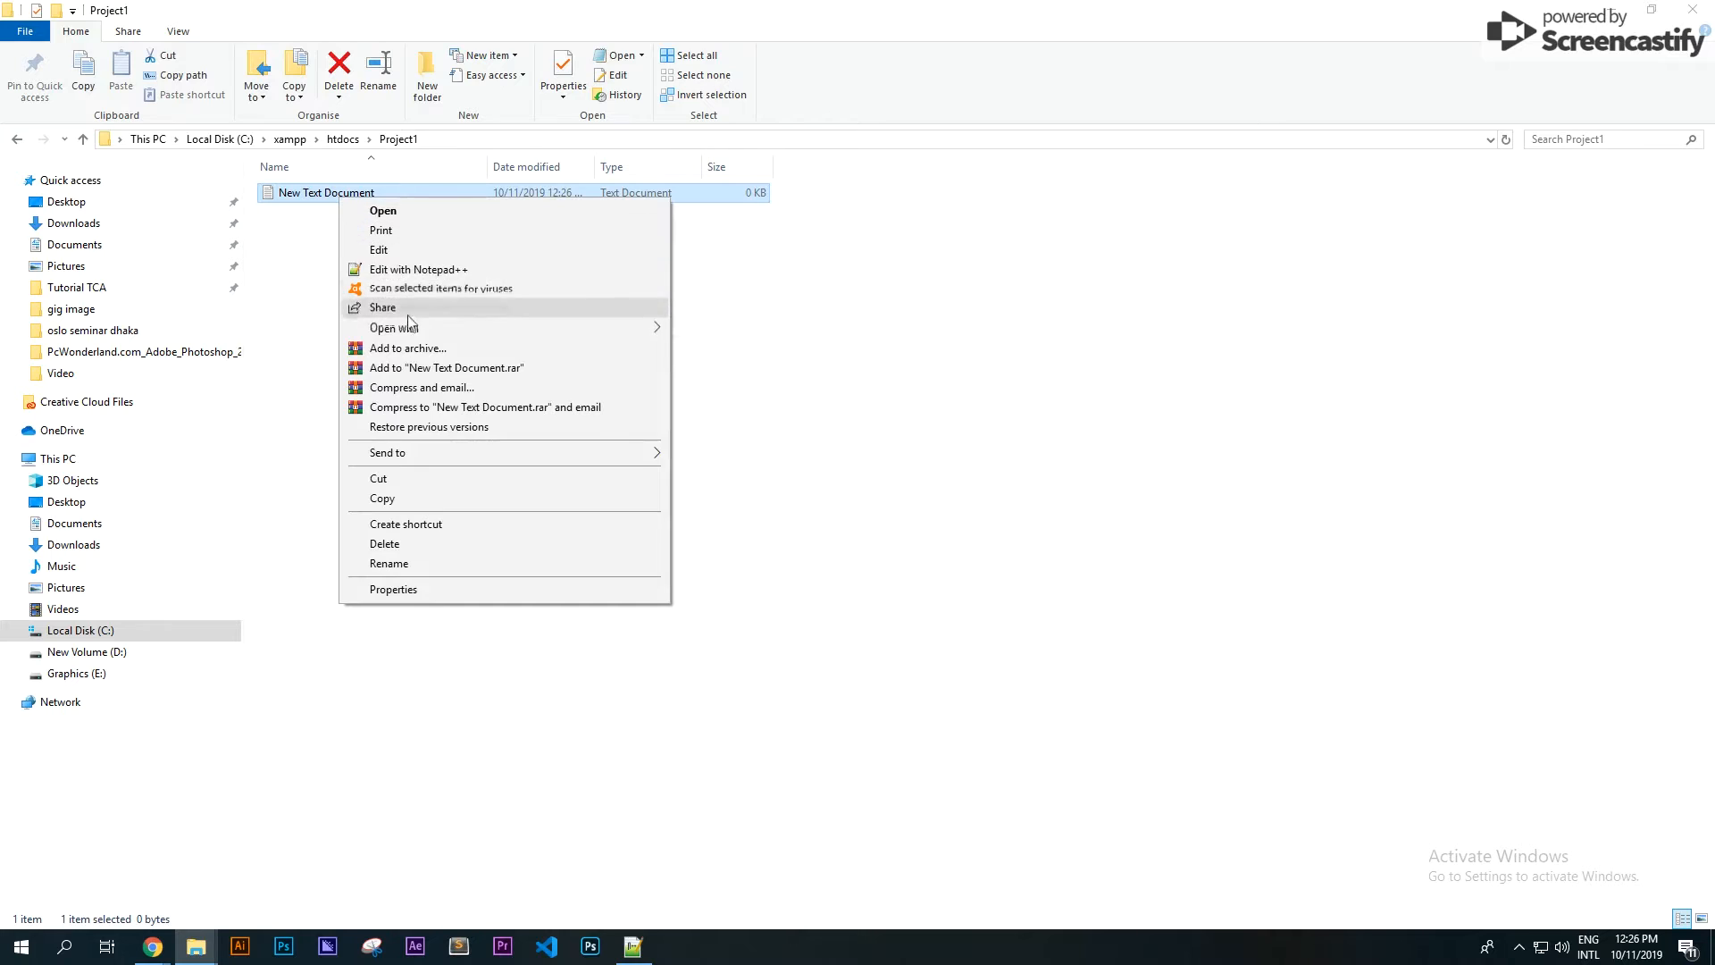
{"action": "left_click", "coordinate": [393, 268]}
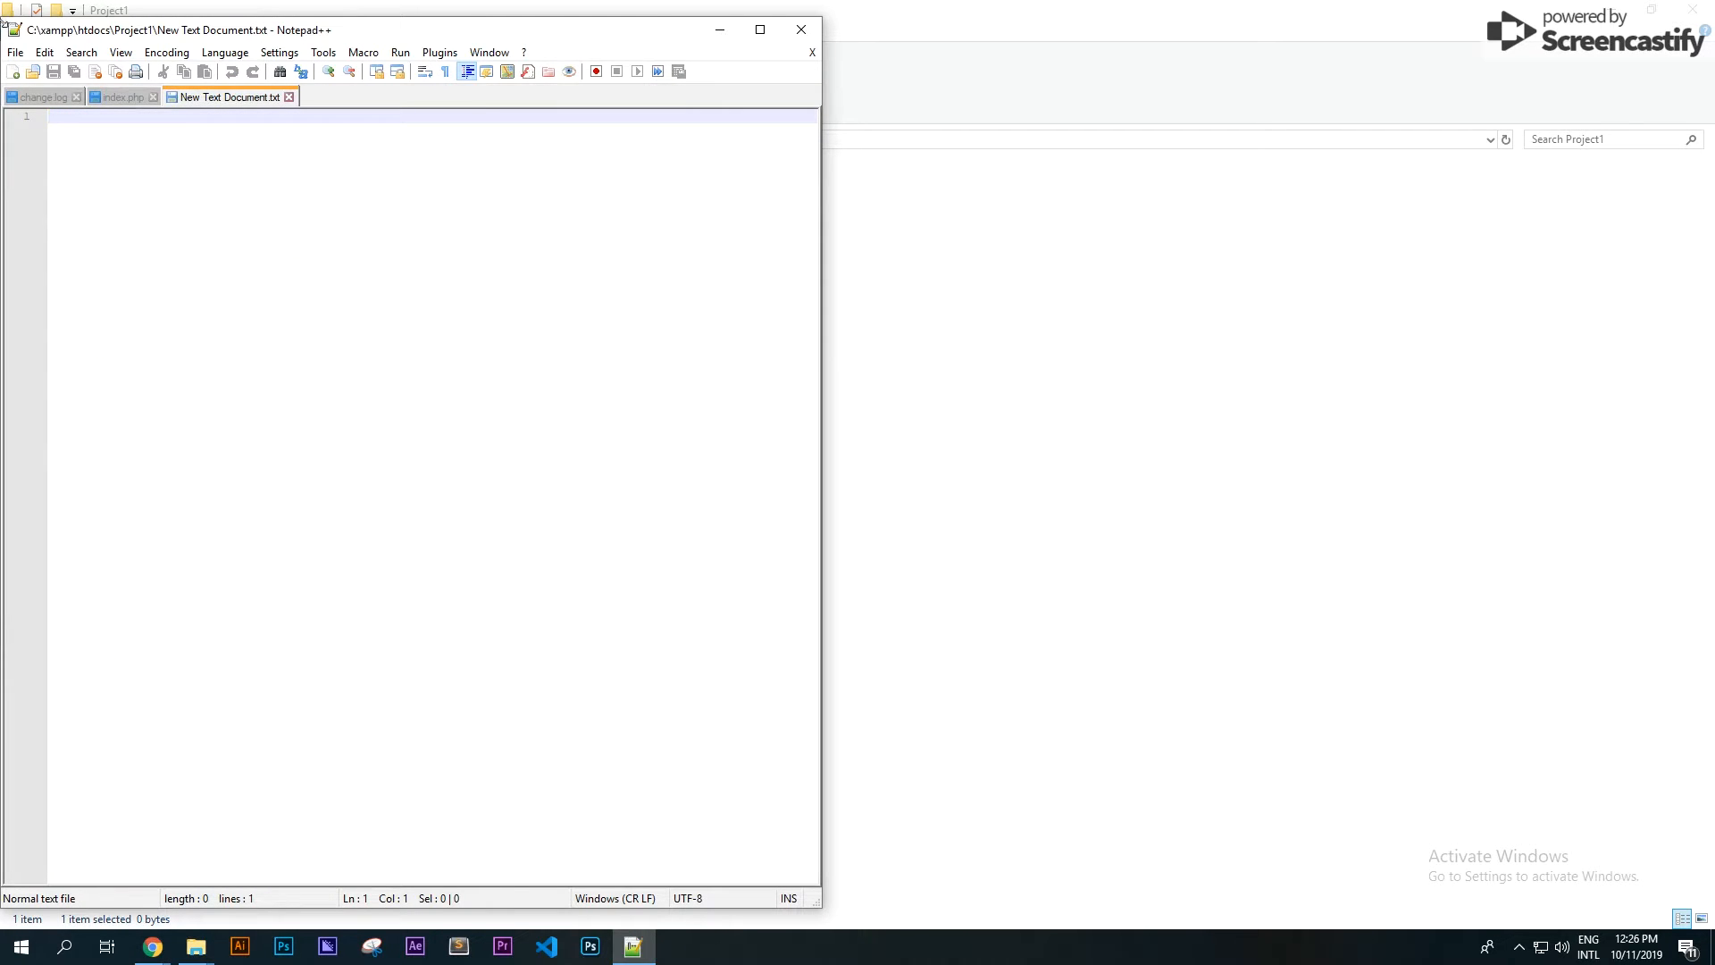
{"action": "left_click", "coordinate": [15, 52]}
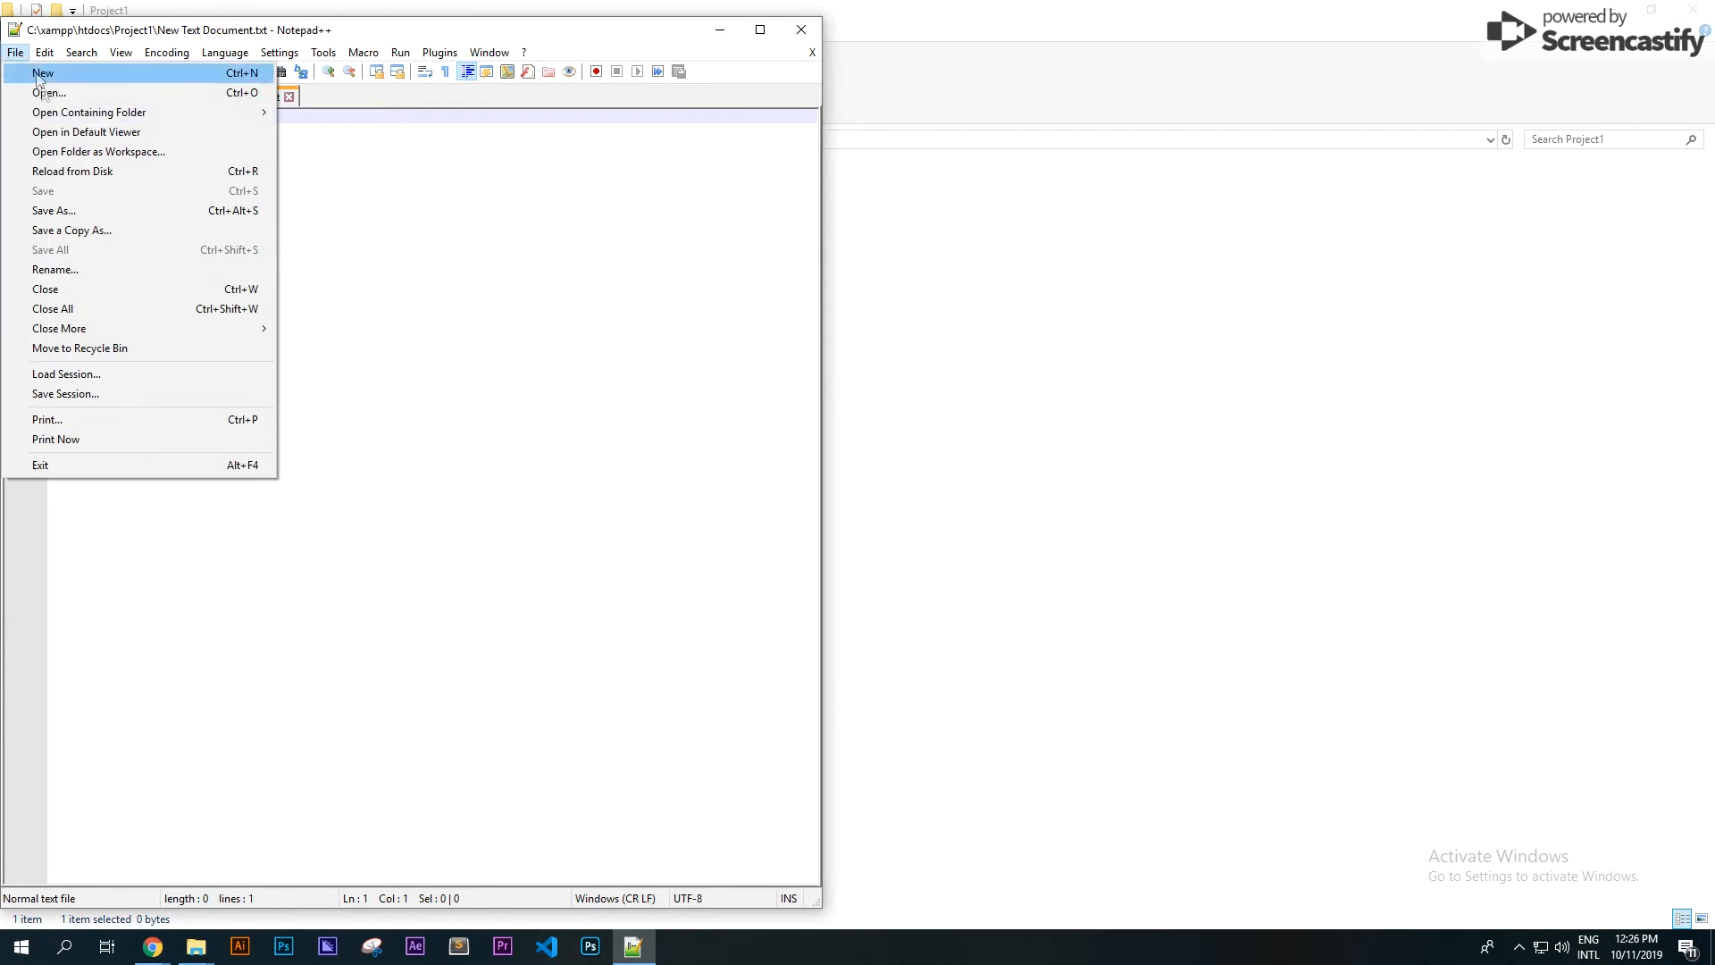
{"action": "left_click", "coordinate": [54, 210]}
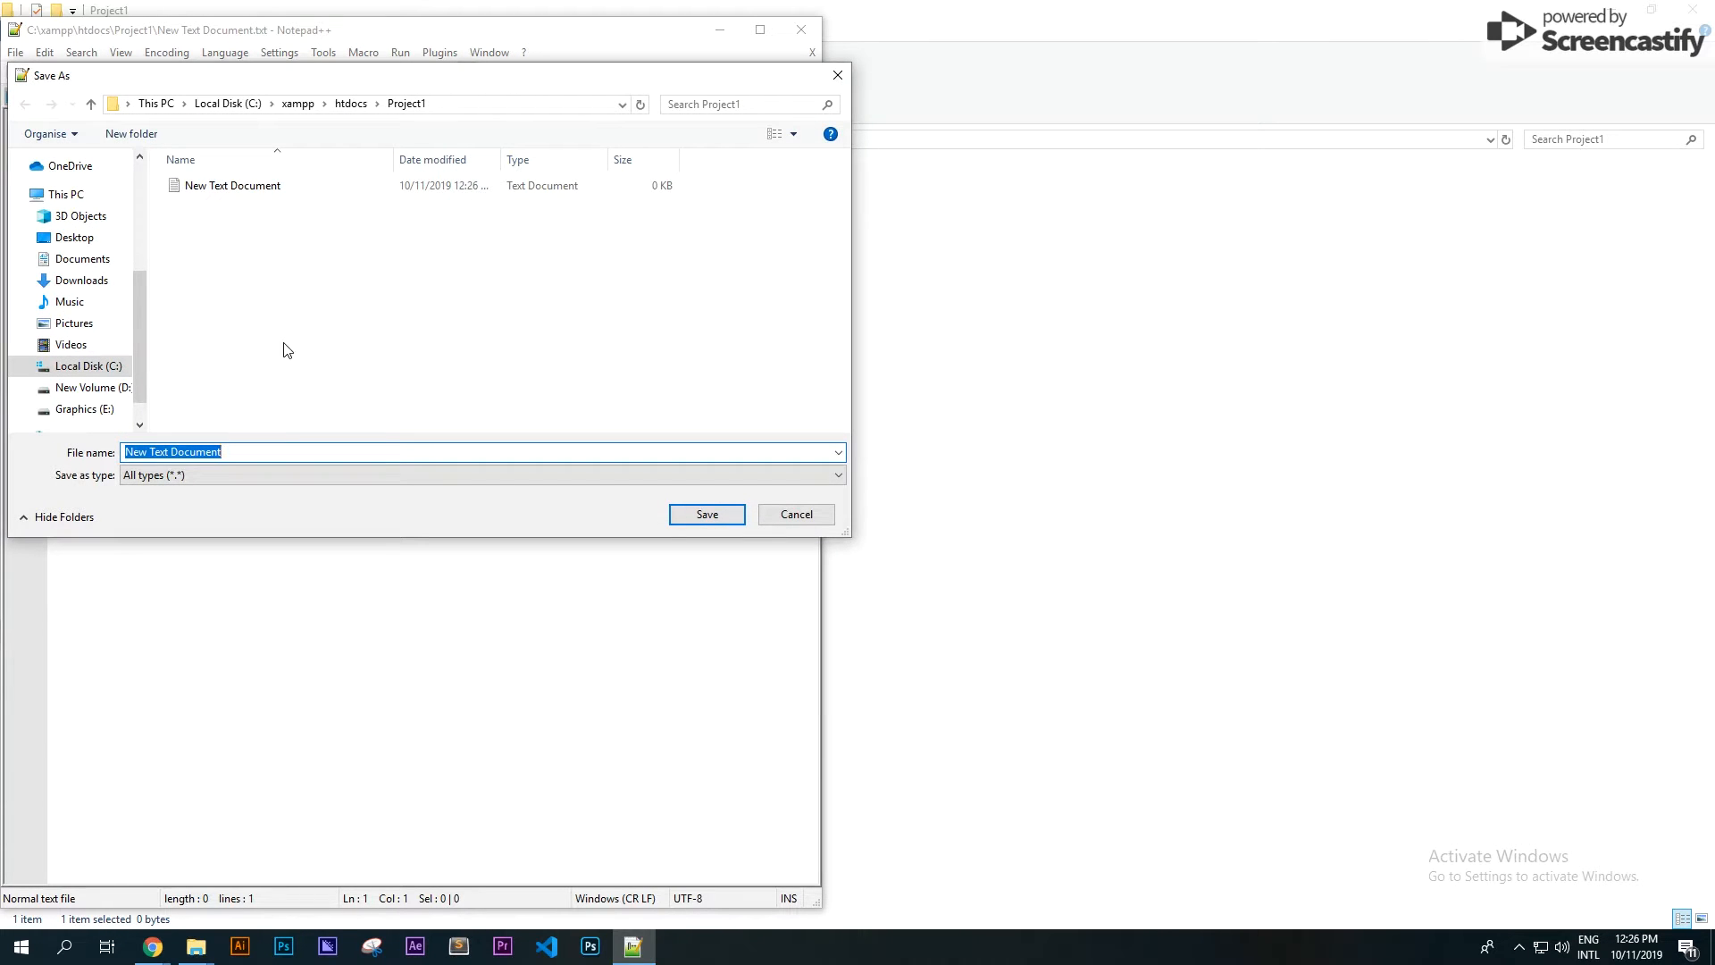
{"action": "key", "text": "BackSpace"}
{"action": "type", "text": "php"}
{"action": "left_click", "coordinate": [728, 518]}
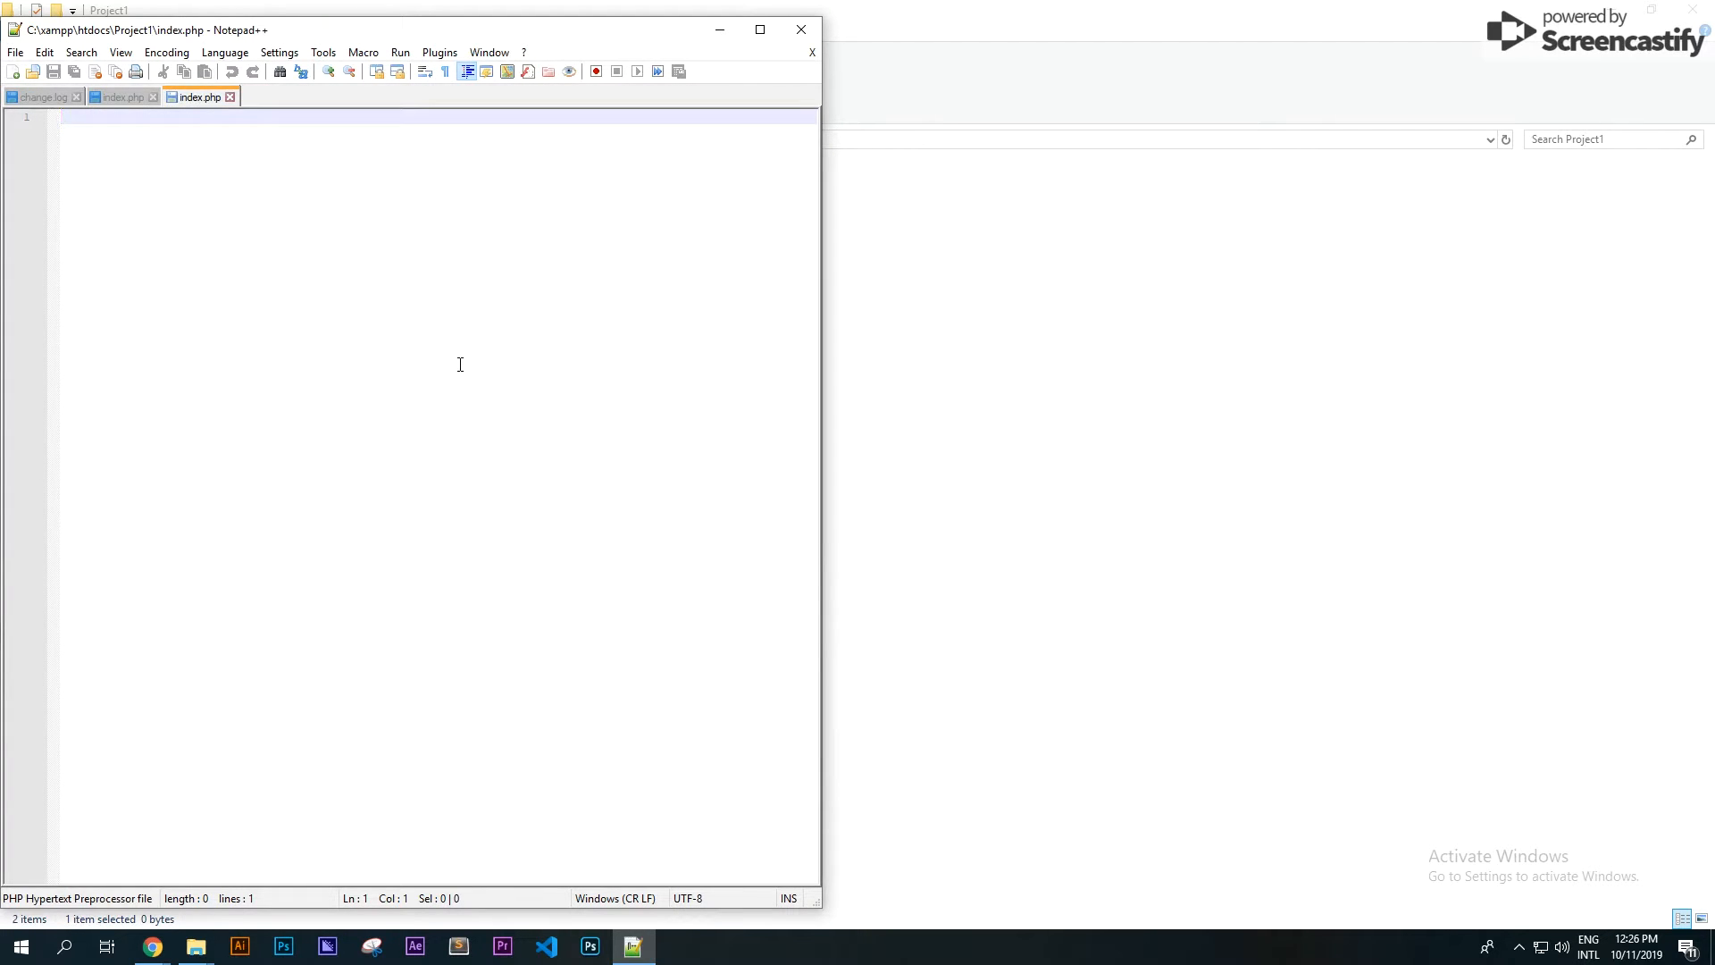
Write the opening <?php tag and the closing ?> tag in Project1's index.php, leaving two blank lines between them.
{"action": "type", "text": "<pgp"}
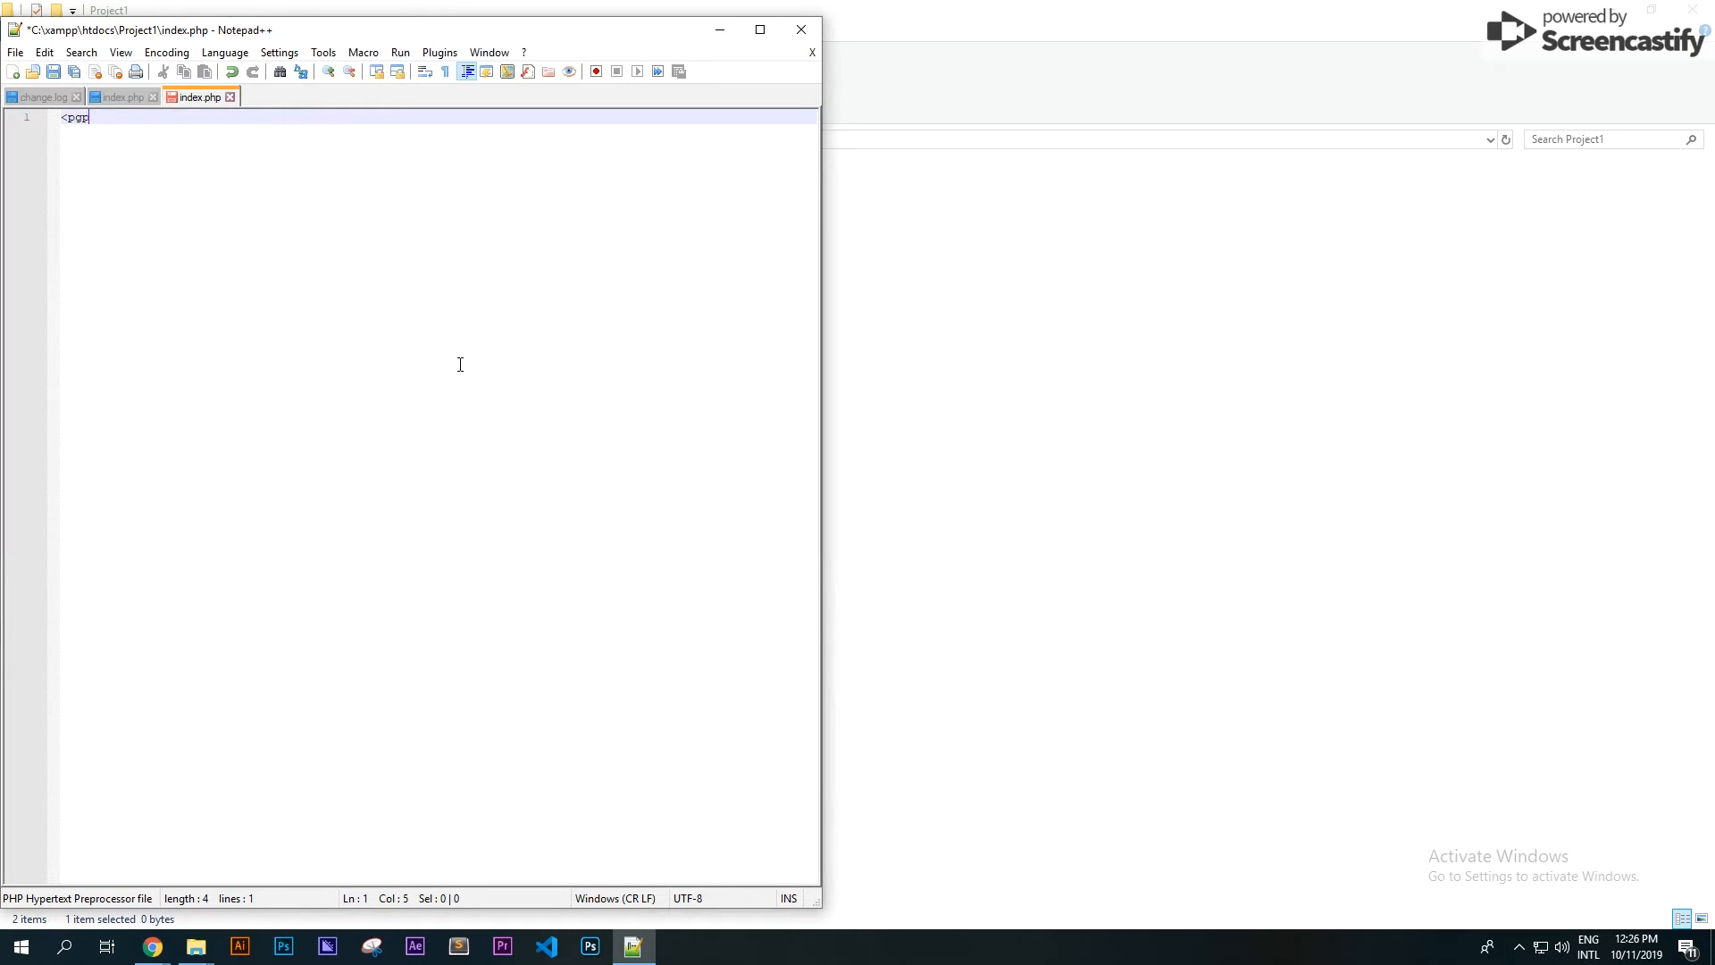
{"action": "key", "text": "BackSpace"}
{"action": "key", "text": "BackSpace"}
{"action": "type", "text": "hg"}
{"action": "type", "text": "?php"}
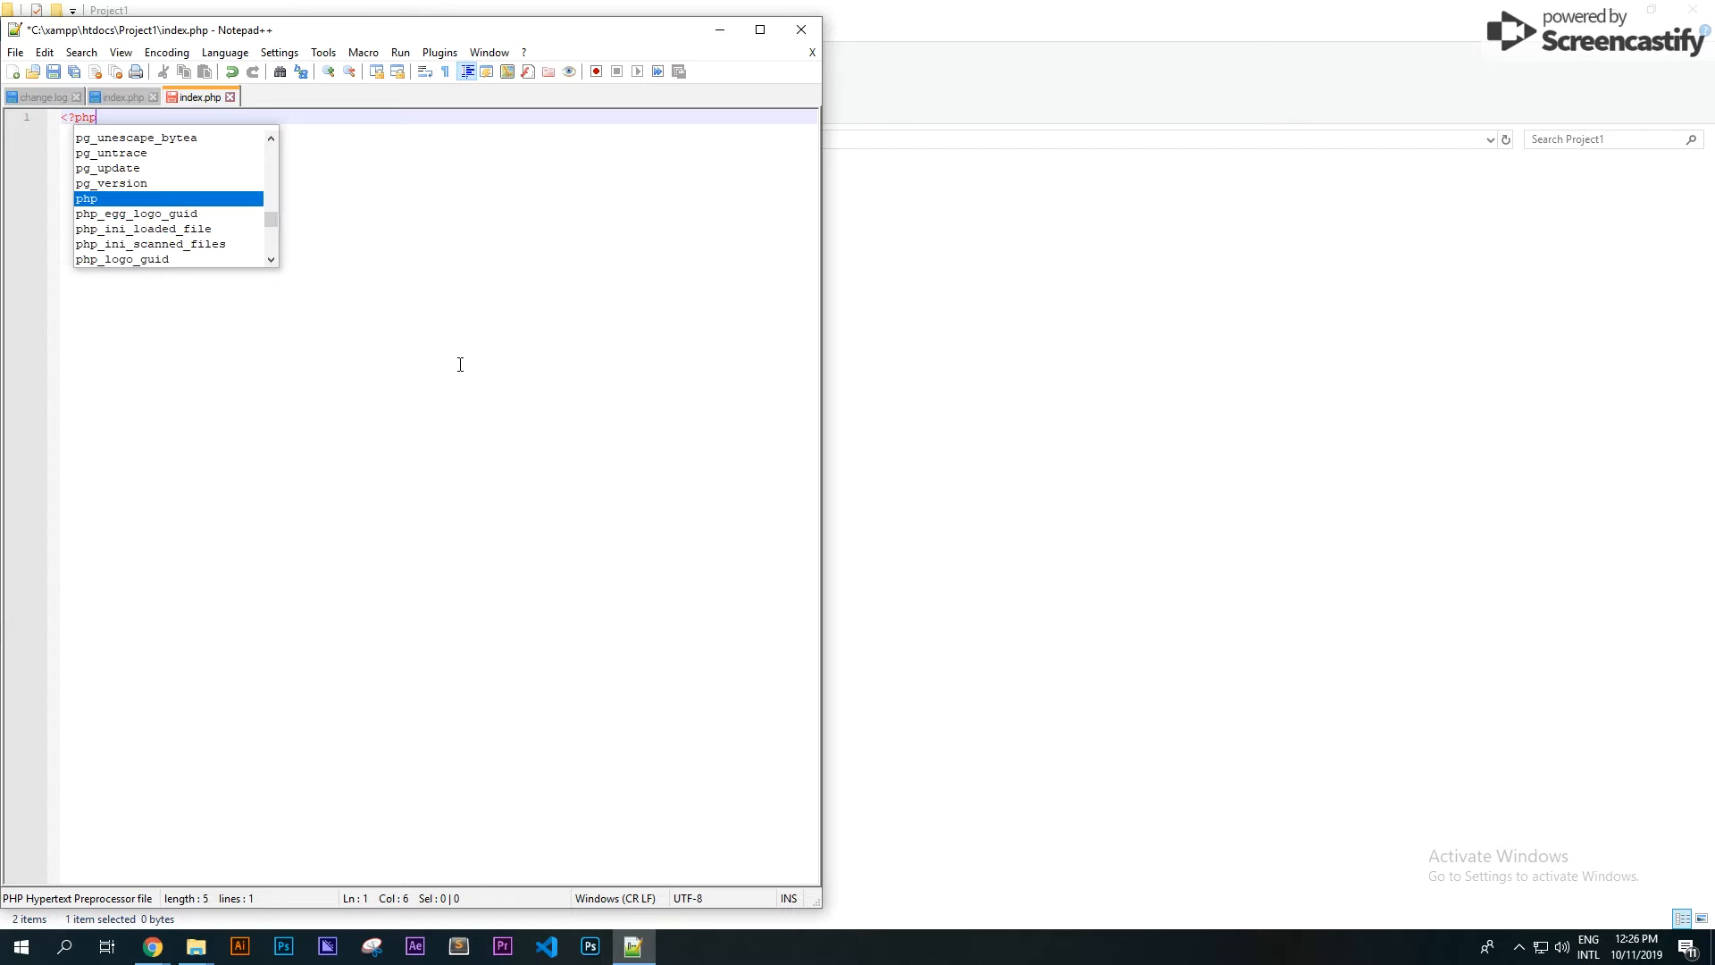
{"action": "key", "text": "Return"}
{"action": "key", "text": "Return"}
{"action": "key", "text": "Return"}
{"action": "key", "text": "Return"}
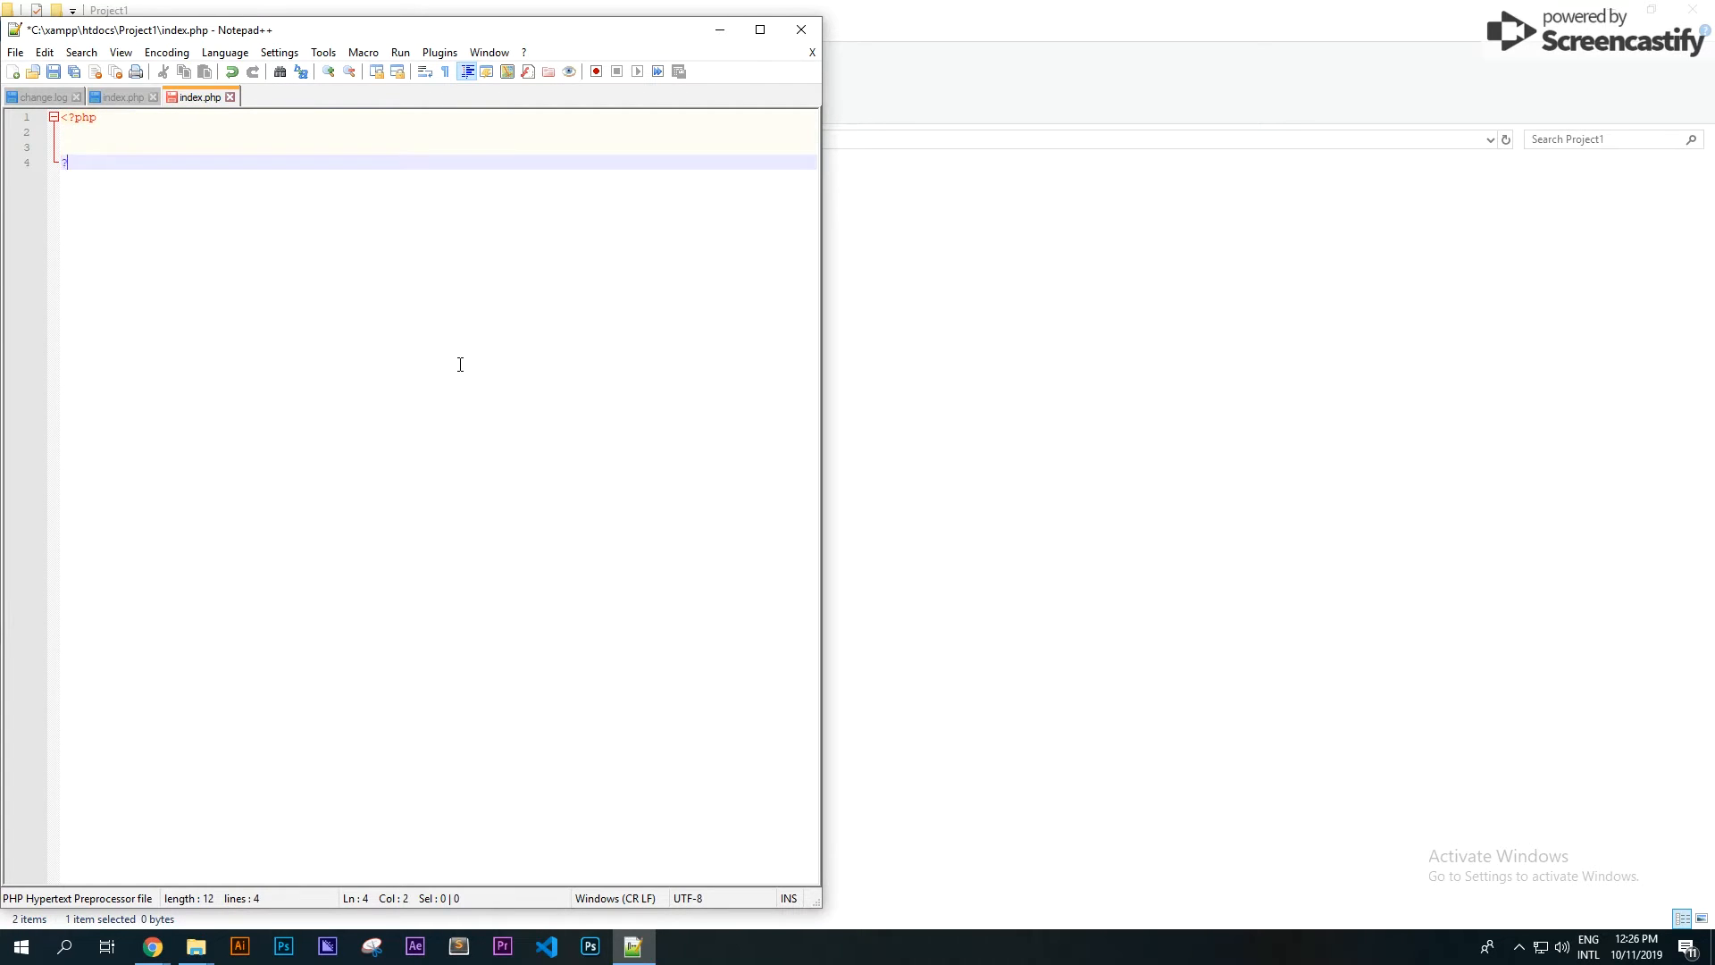
Add the indented statement echo "Hello World"; between the PHP tags and save the file.
{"action": "key", "text": "Up"}
{"action": "type", "text": "ech"}
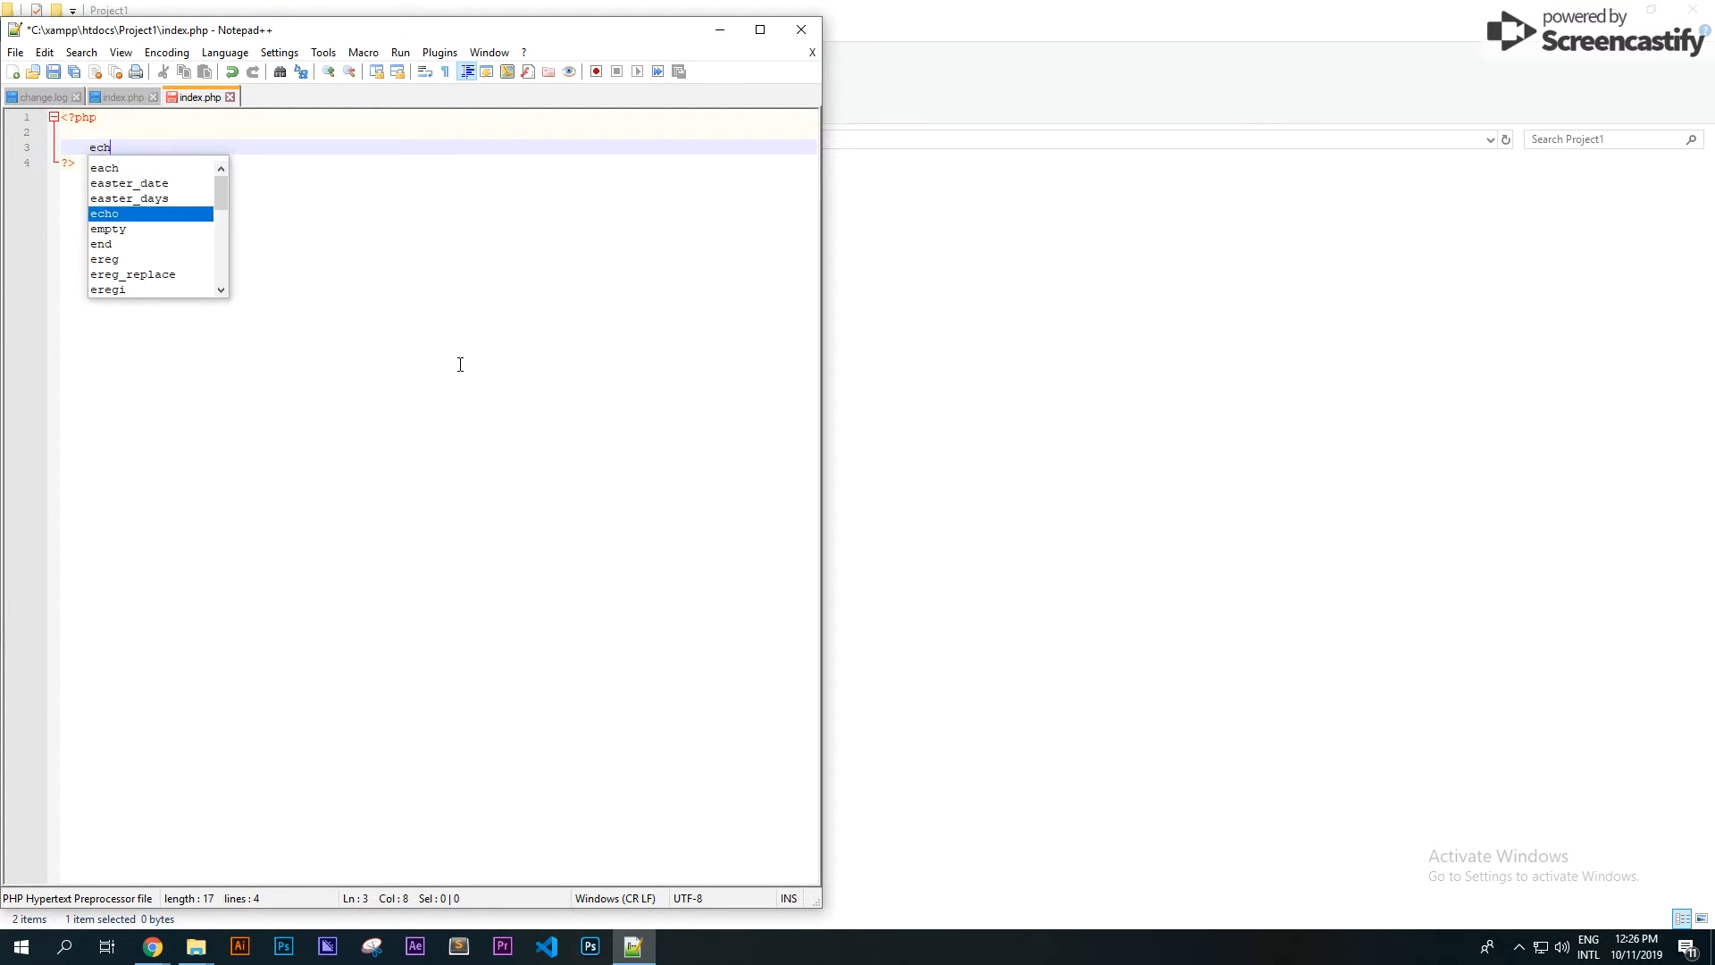
{"action": "type", "text": "o \"\""}
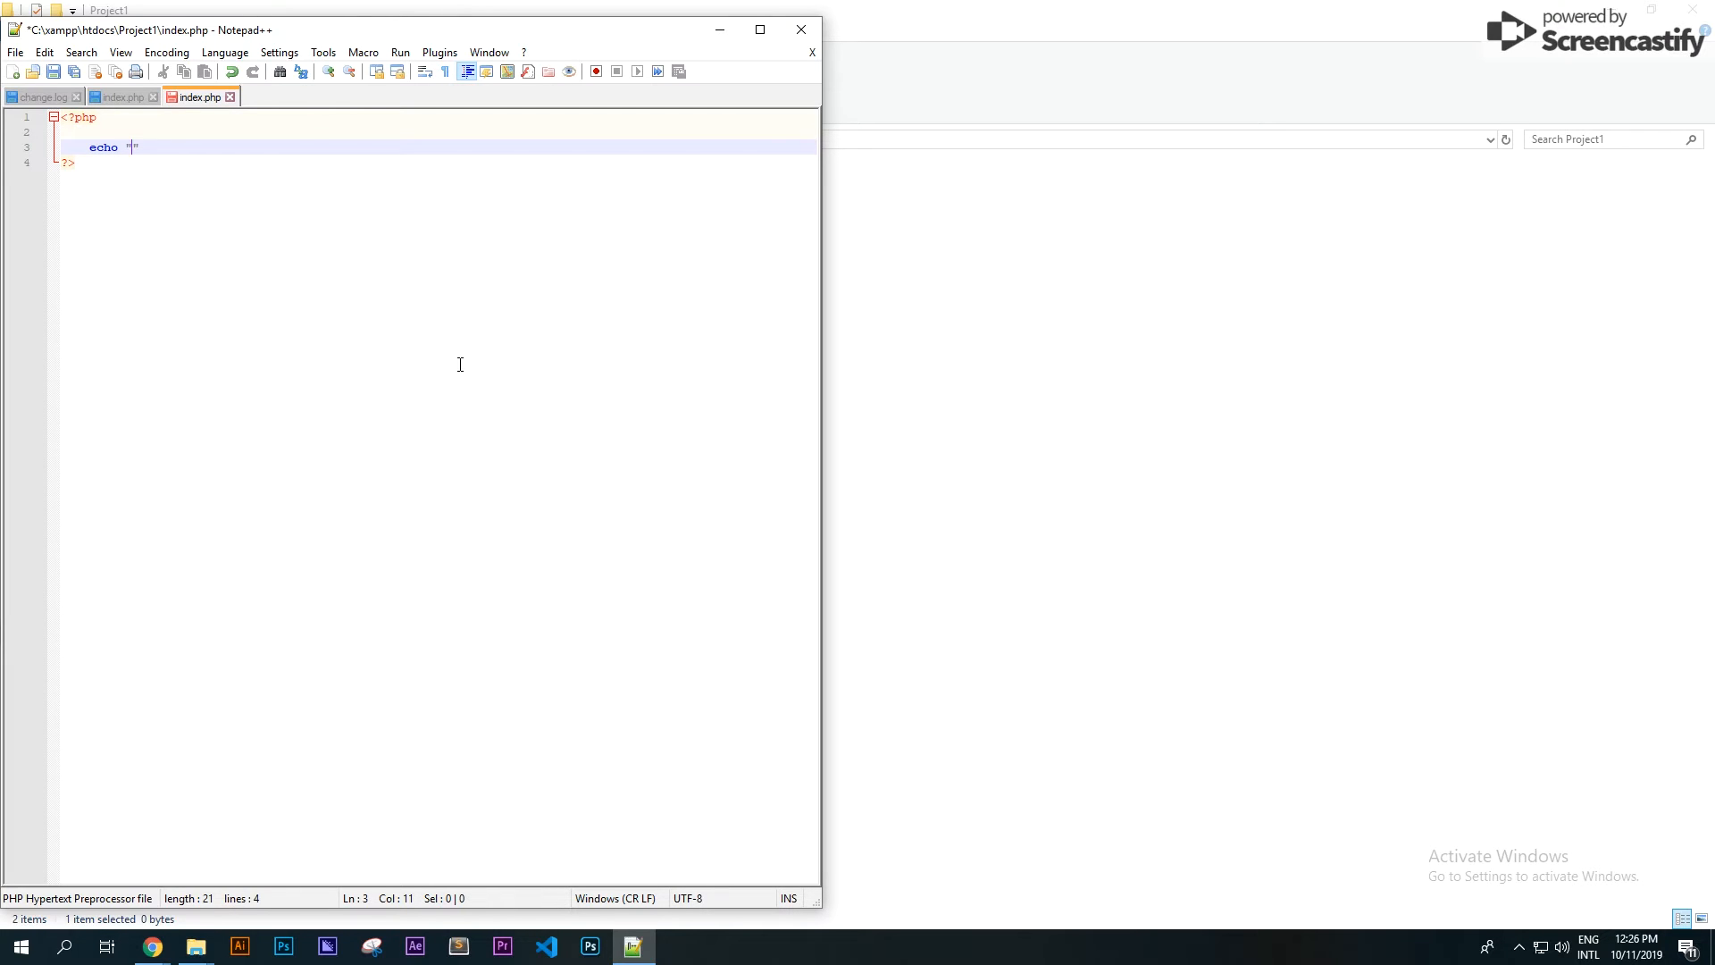
{"action": "type", "text": "Hello World"}
{"action": "key", "text": "Return"}
{"action": "key", "text": "ctrl+s"}
Switch to File Explorer, permanently delete New Text Document from Project1, and reopen the folder from htdocs.
{"action": "left_click", "coordinate": [964, 411]}
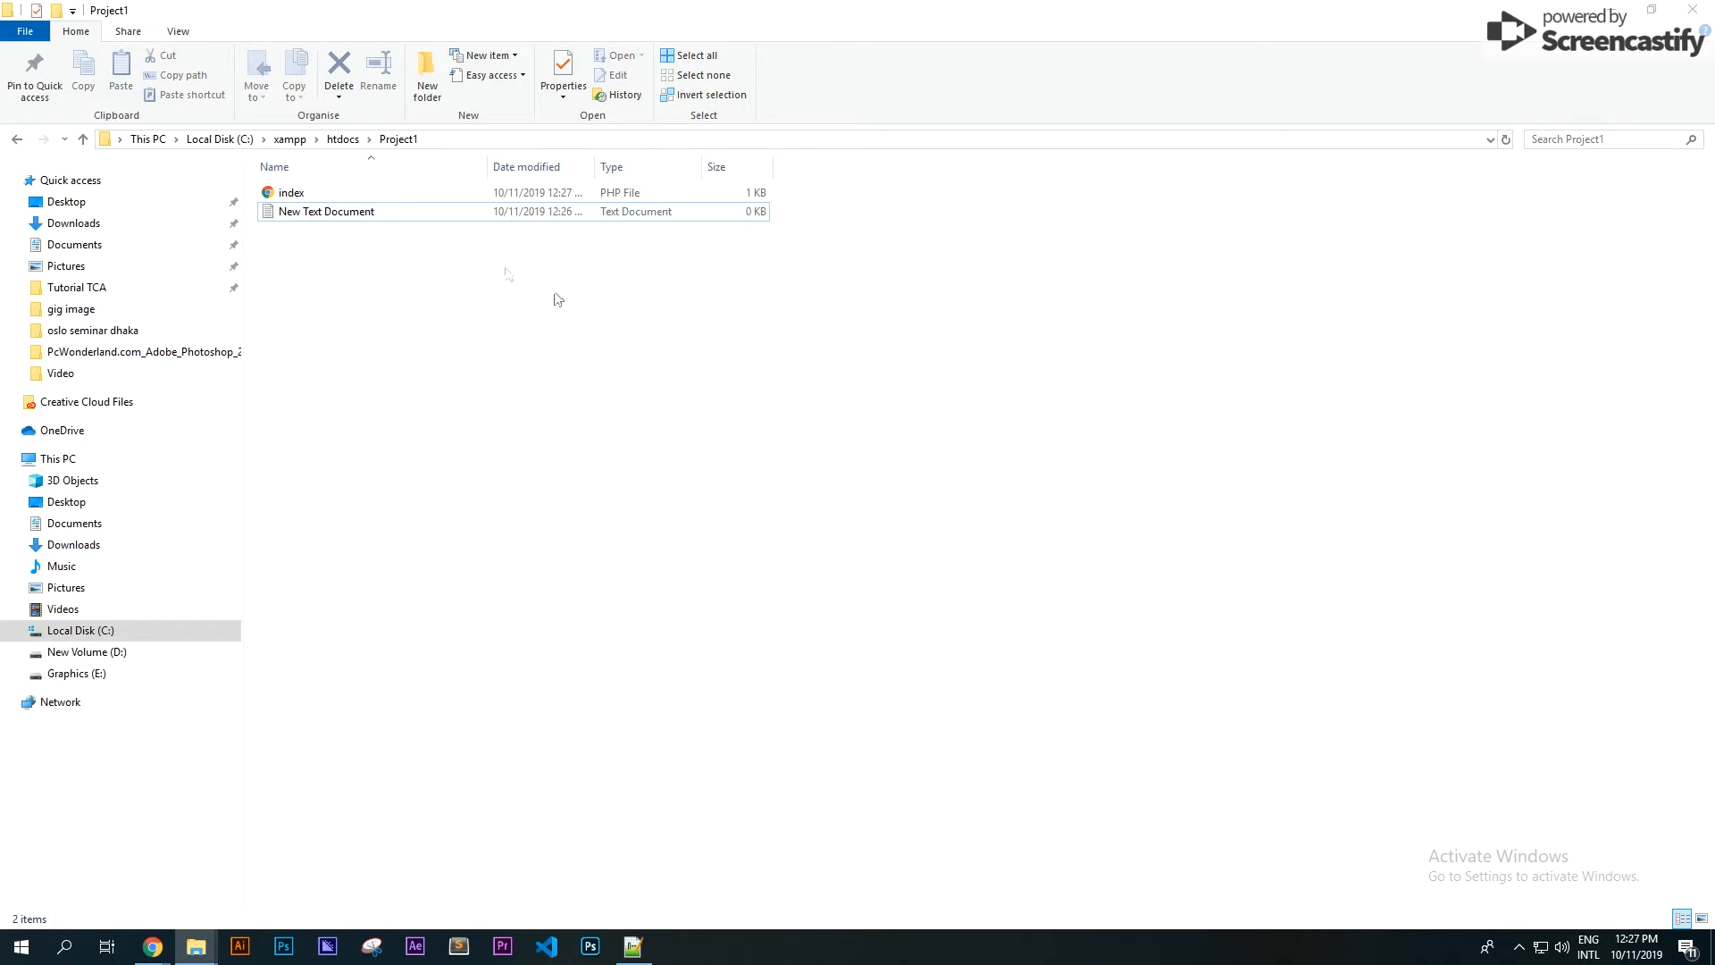
{"action": "left_click", "coordinate": [344, 215]}
{"action": "key", "text": "shift+Delete"}
{"action": "key", "text": "Return"}
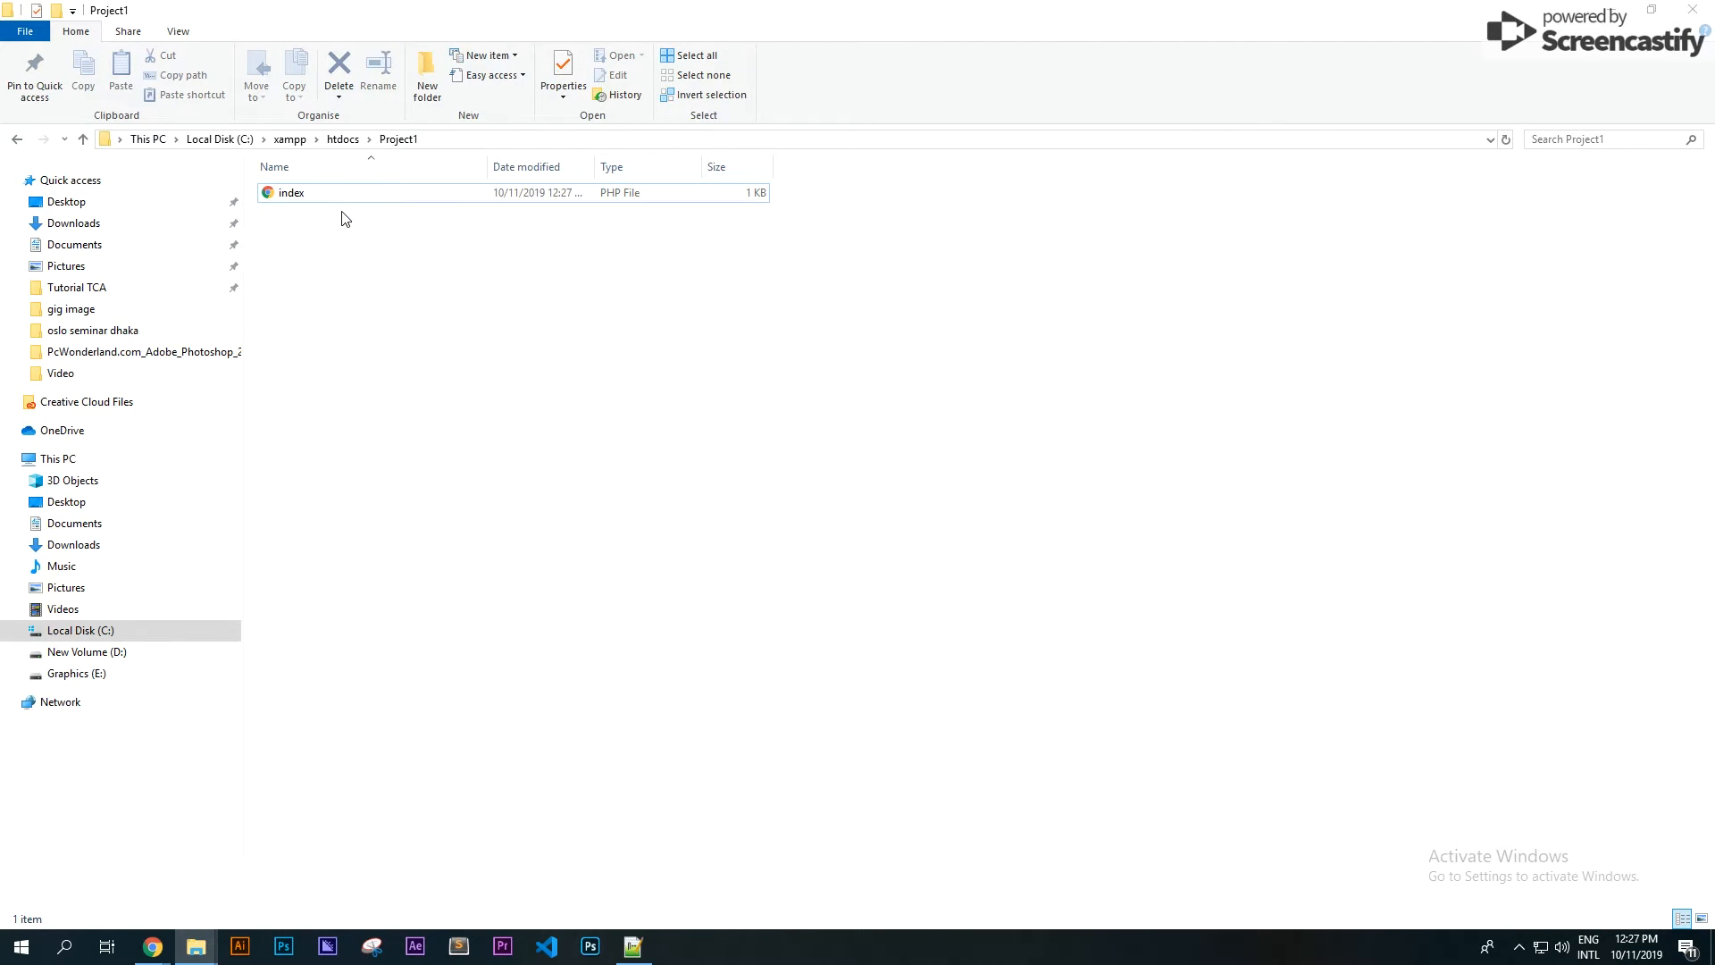
{"action": "left_click", "coordinate": [343, 140]}
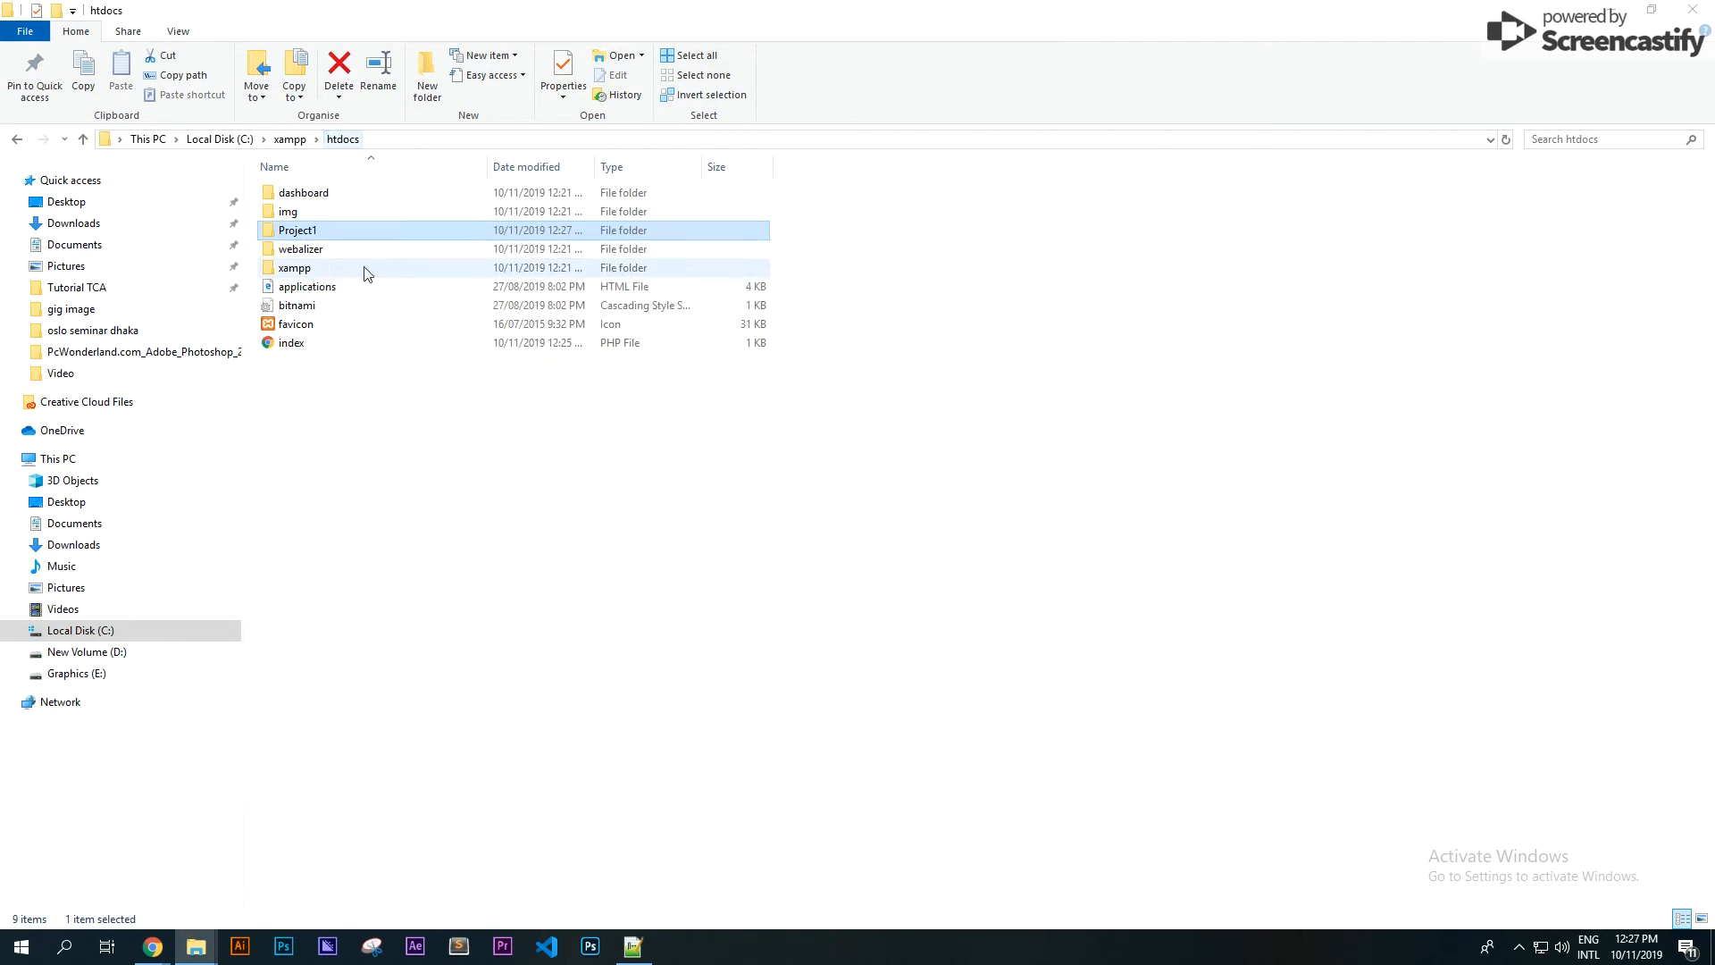
{"action": "double_click", "coordinate": [311, 234]}
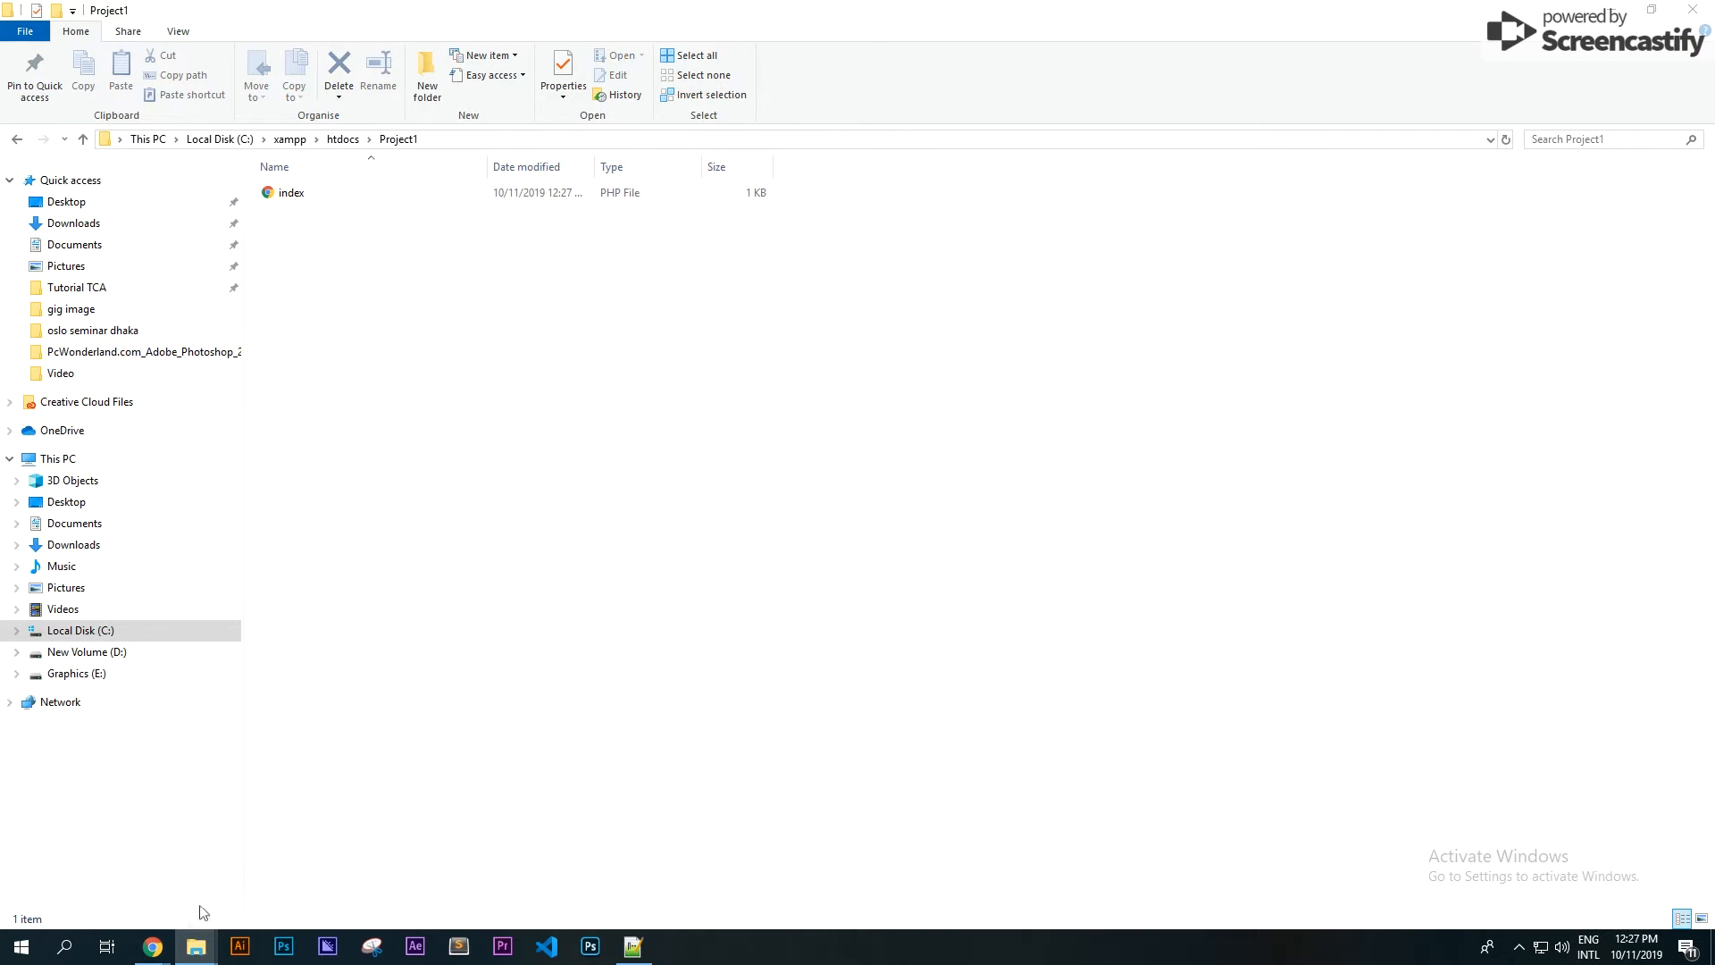
Switch to Chrome and load localhost/Project1.
{"action": "mouse_move", "coordinate": [160, 947]}
{"action": "left_click", "coordinate": [126, 865]}
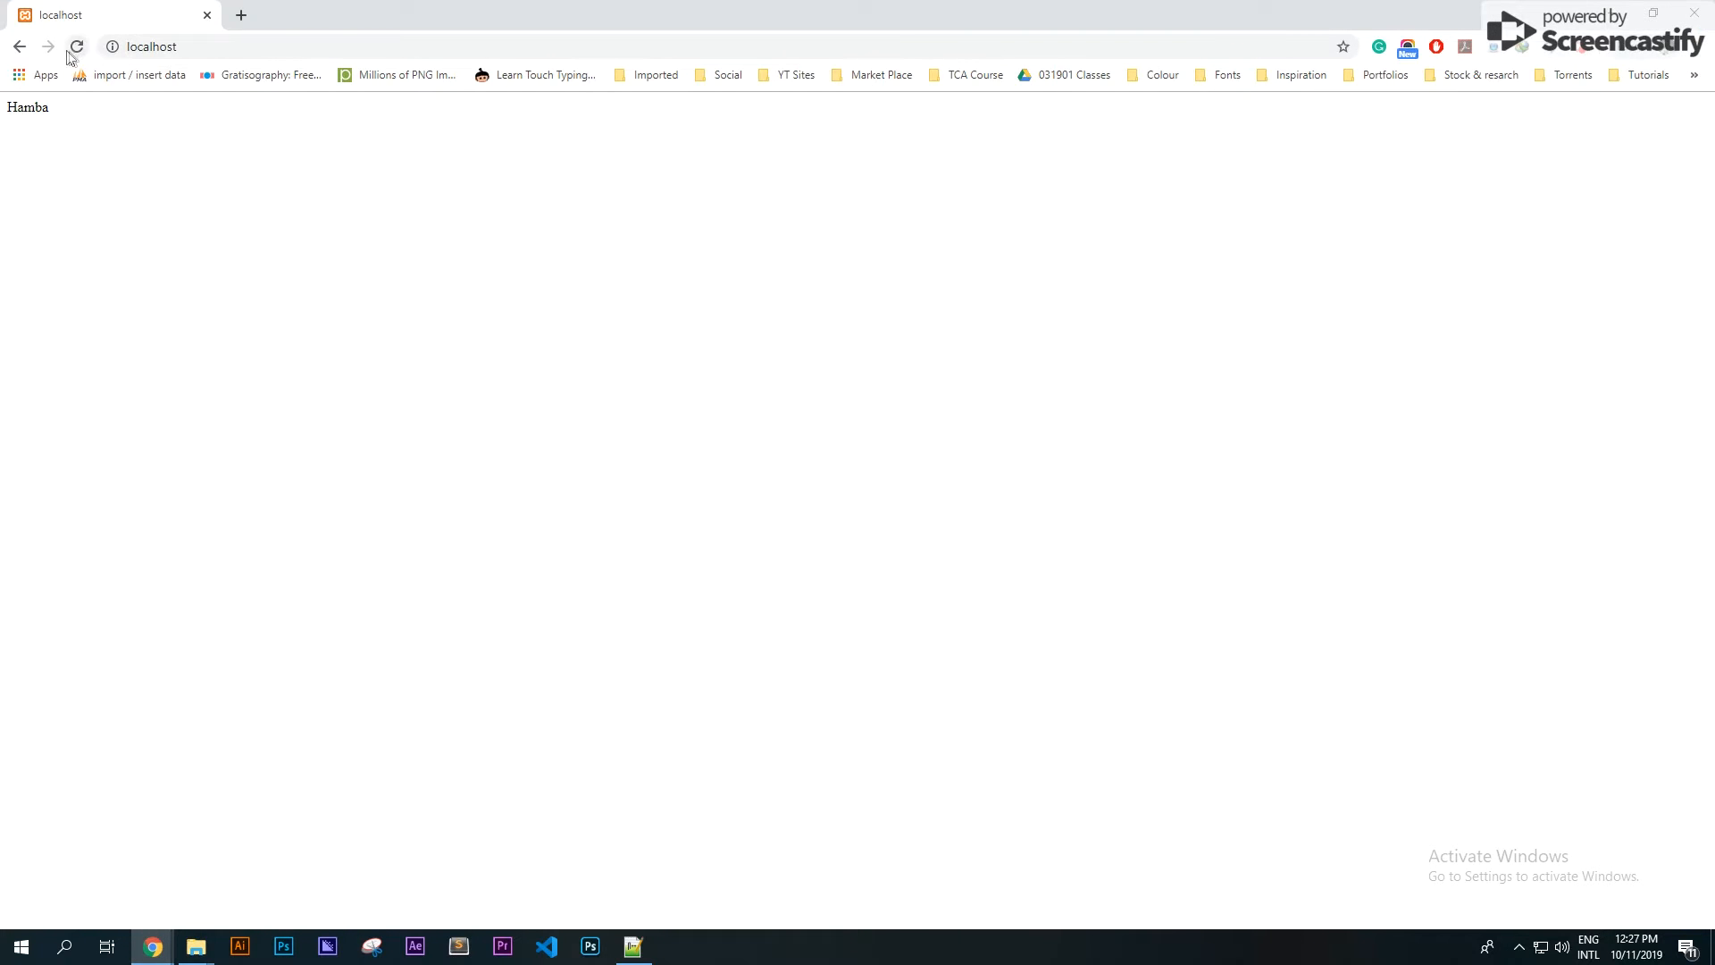
{"action": "left_click", "coordinate": [198, 47]}
{"action": "left_click", "coordinate": [198, 48]}
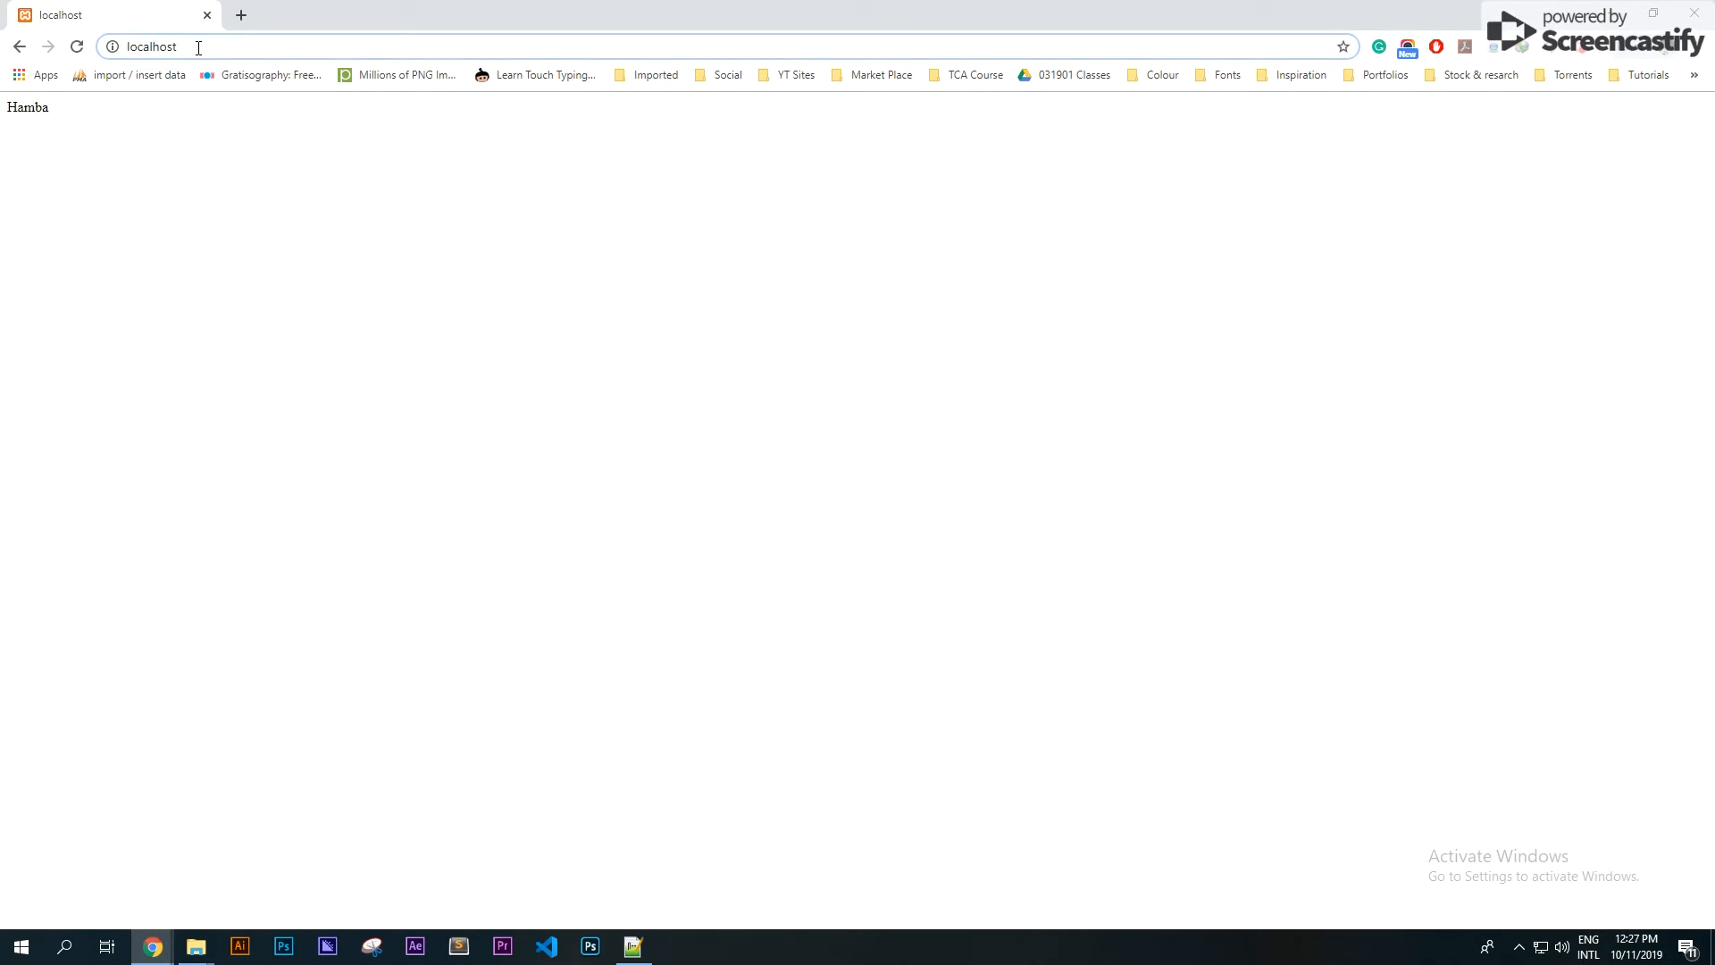
{"action": "type", "text": "/P"}
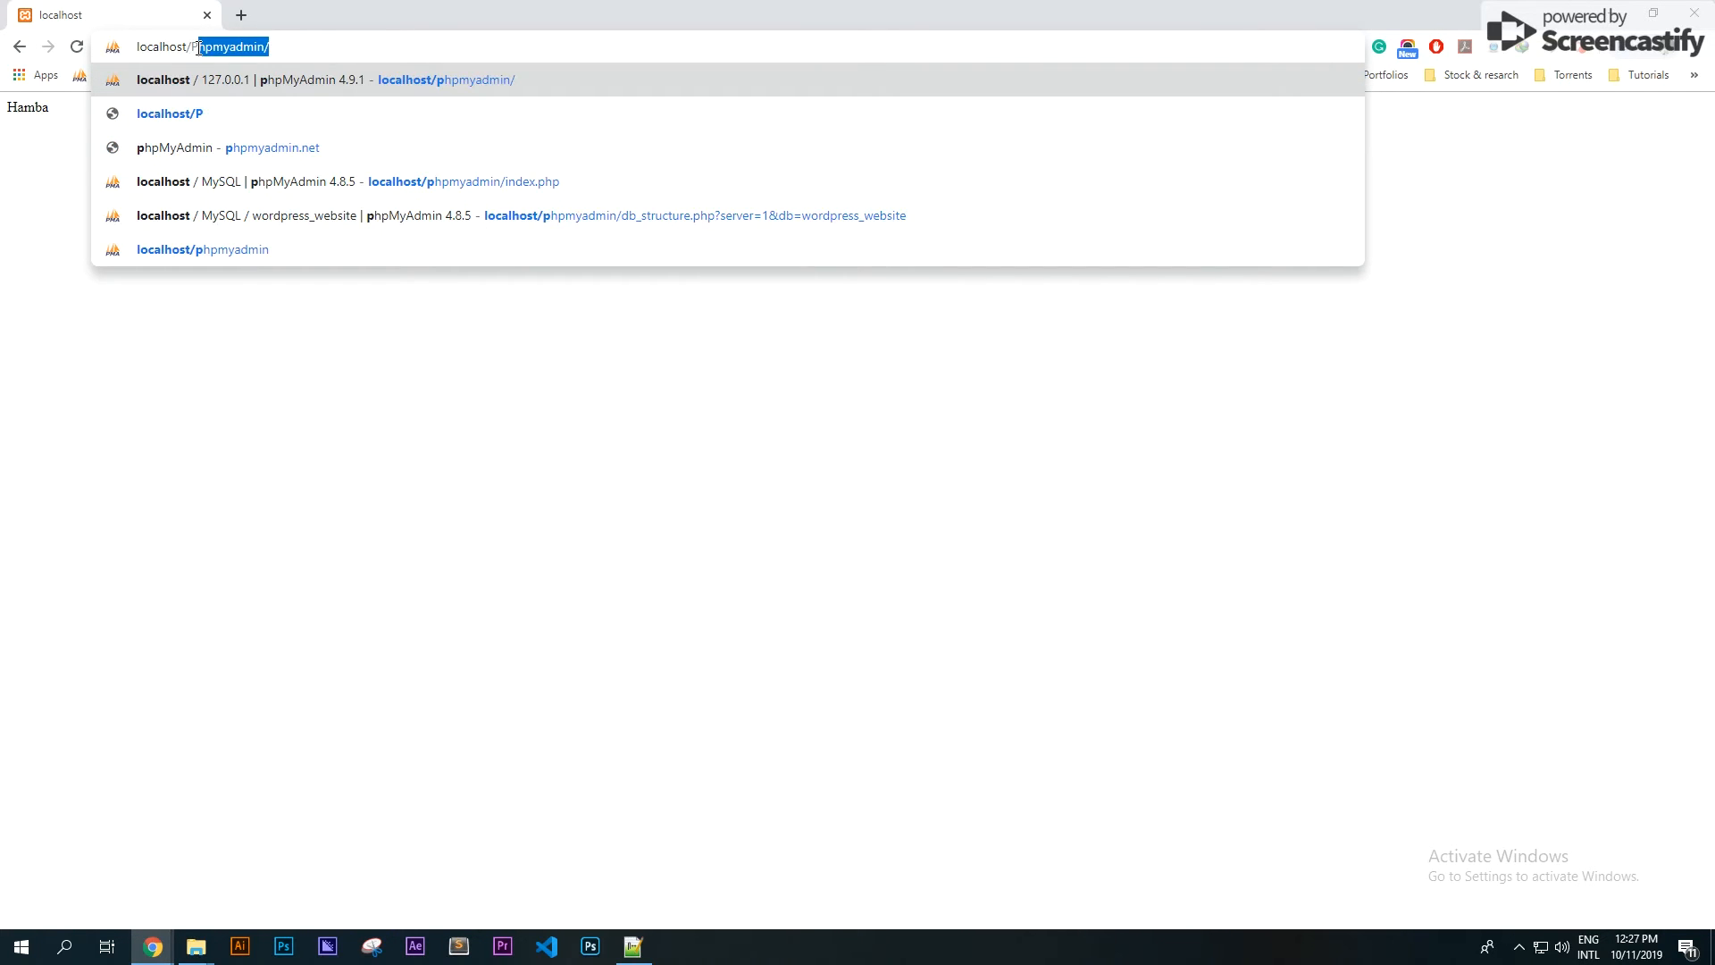
{"action": "type", "text": "roject1"}
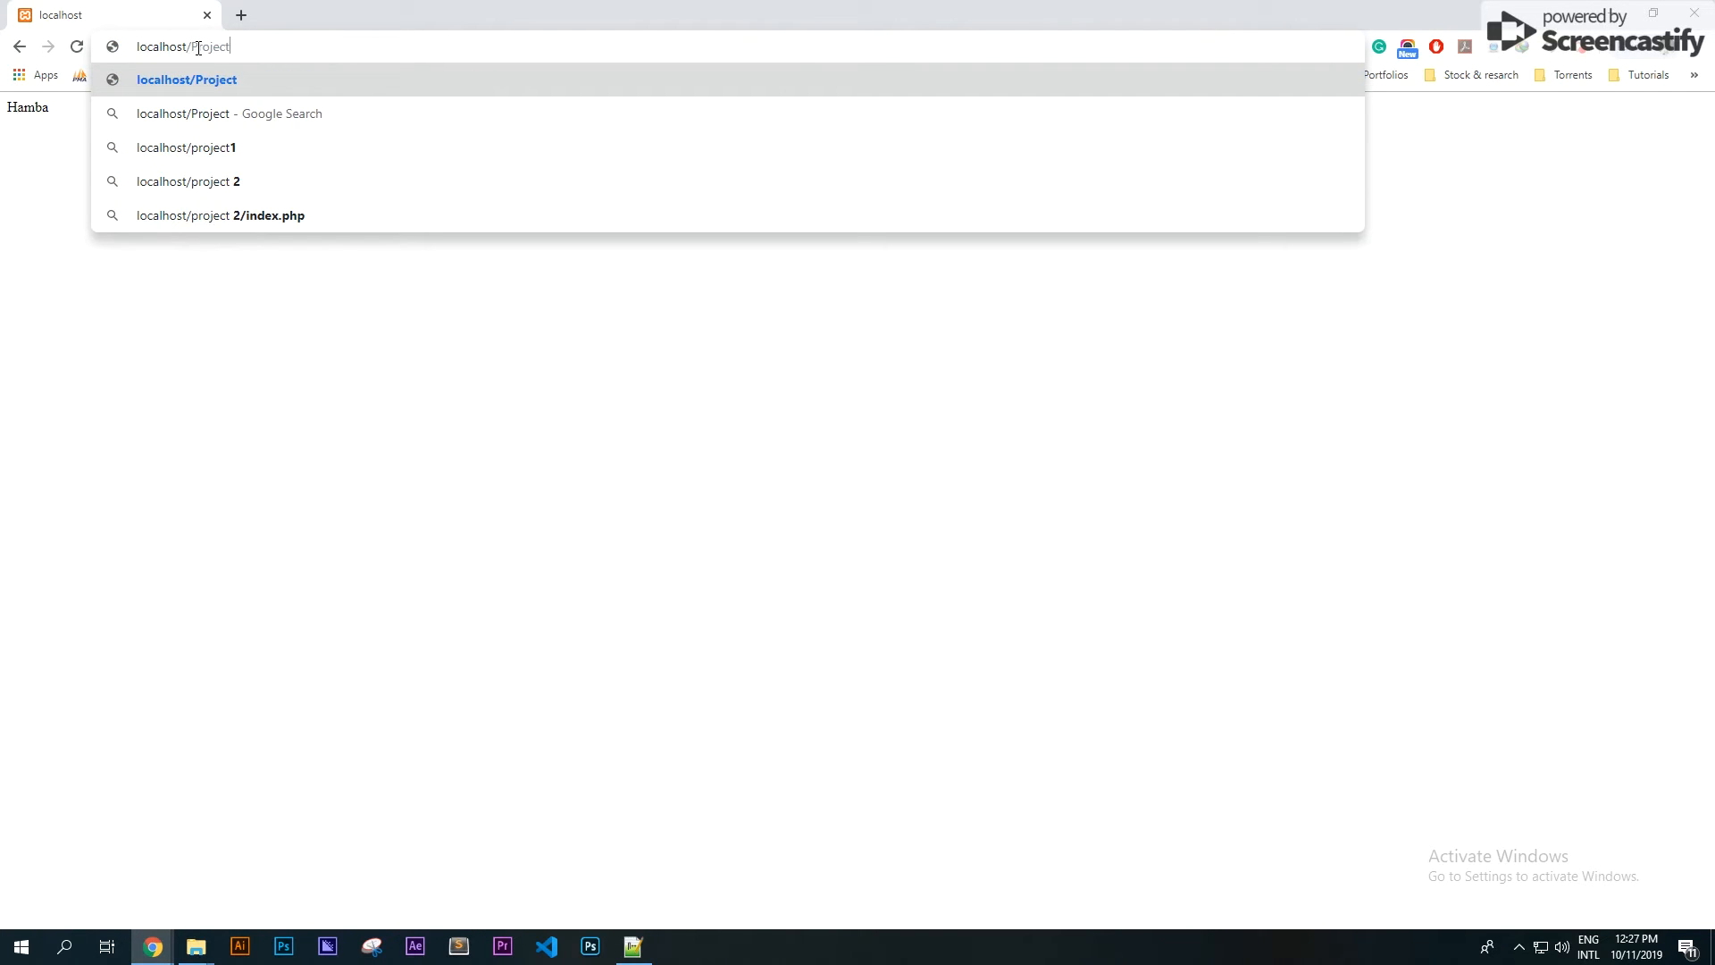
{"action": "key", "text": "Return"}
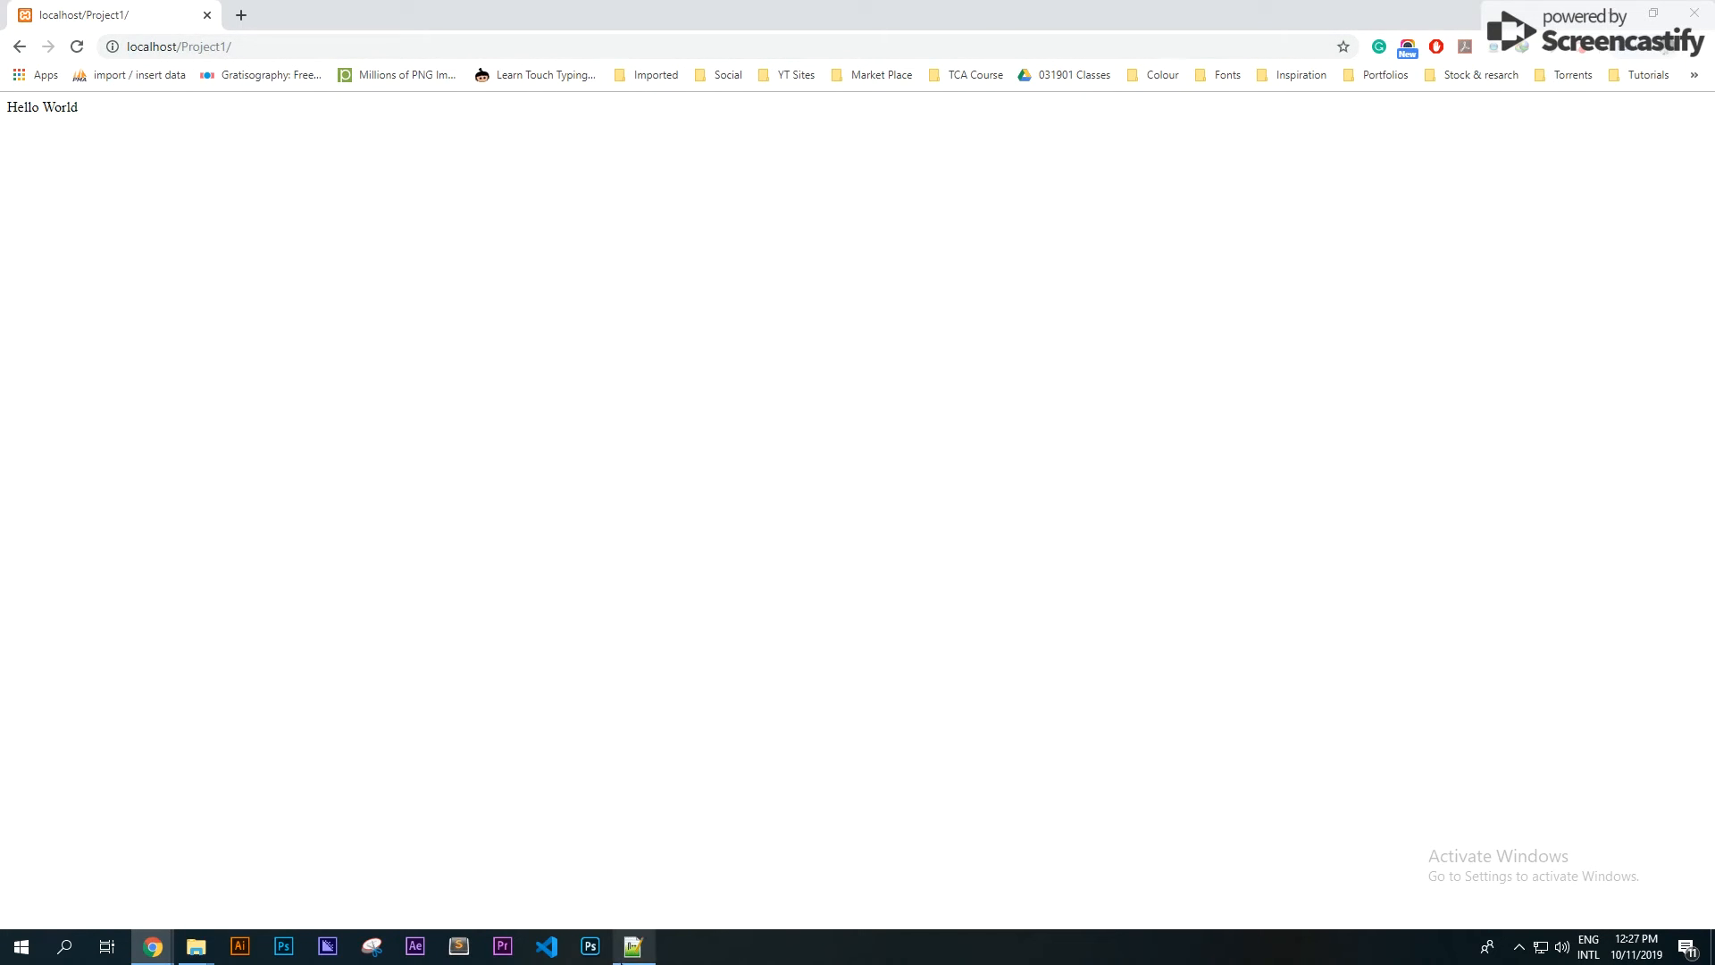
Switch to Notepad++ and save Project1's index.php as a second file named test.php in the same folder.
{"action": "left_click", "coordinate": [632, 946]}
{"action": "left_click", "coordinate": [903, 581]}
{"action": "left_click", "coordinate": [632, 946]}
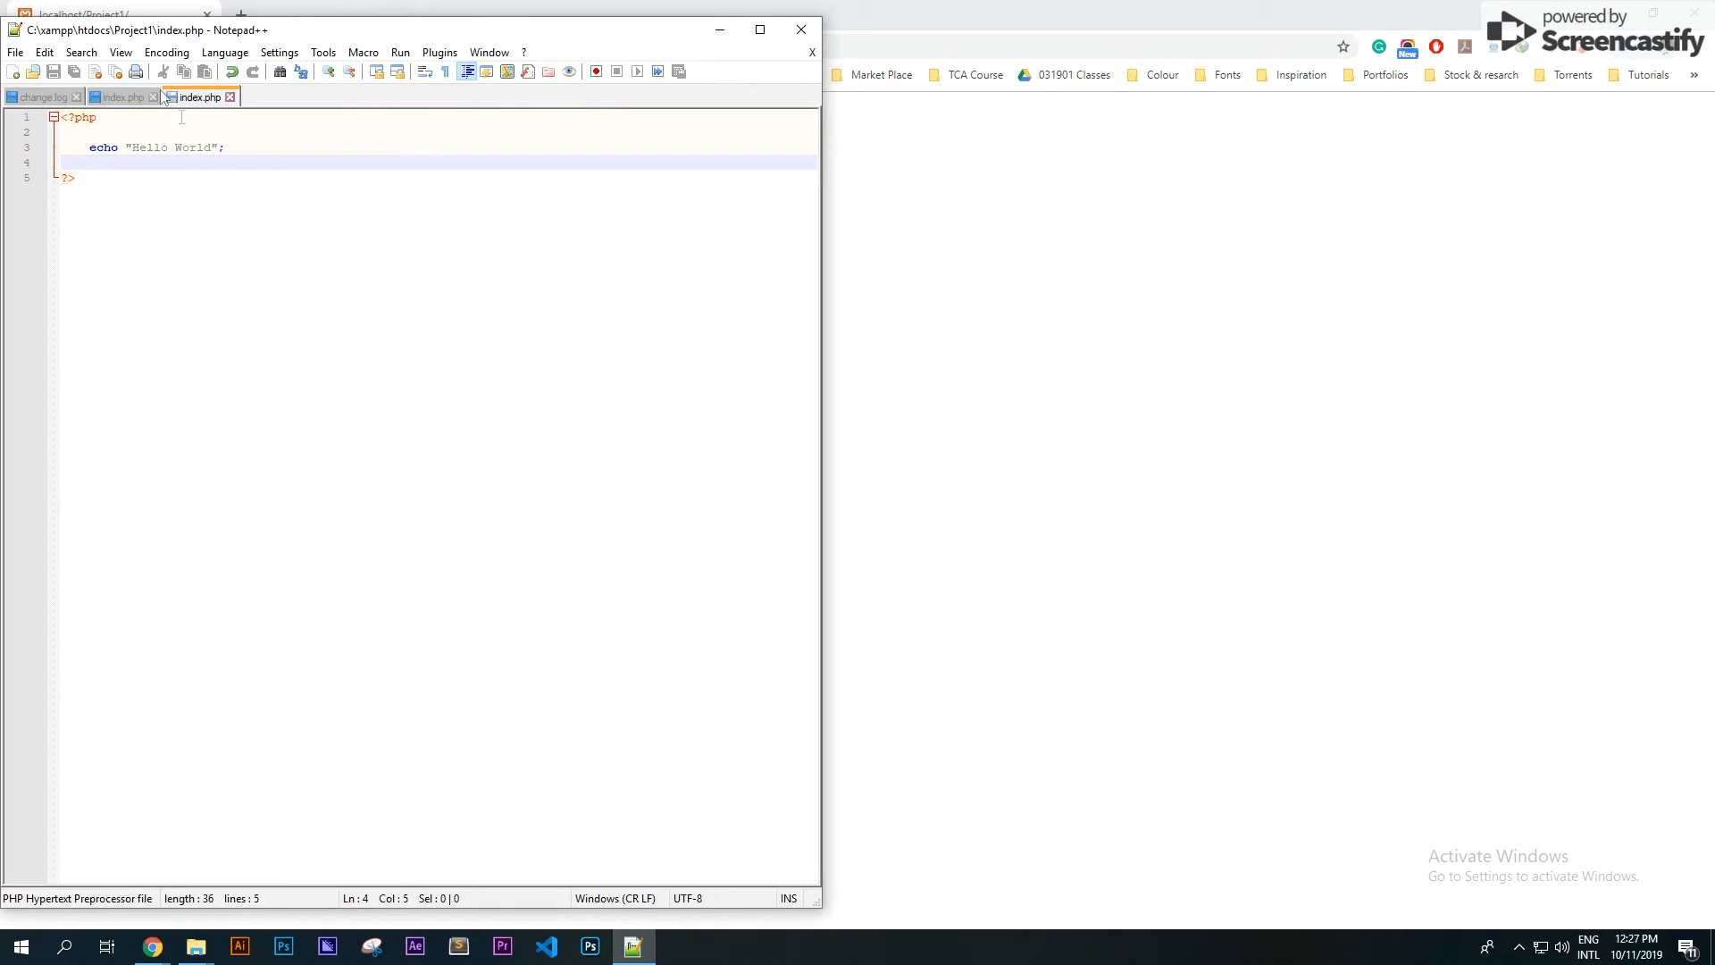
{"action": "left_click", "coordinate": [16, 53]}
{"action": "left_click", "coordinate": [51, 210]}
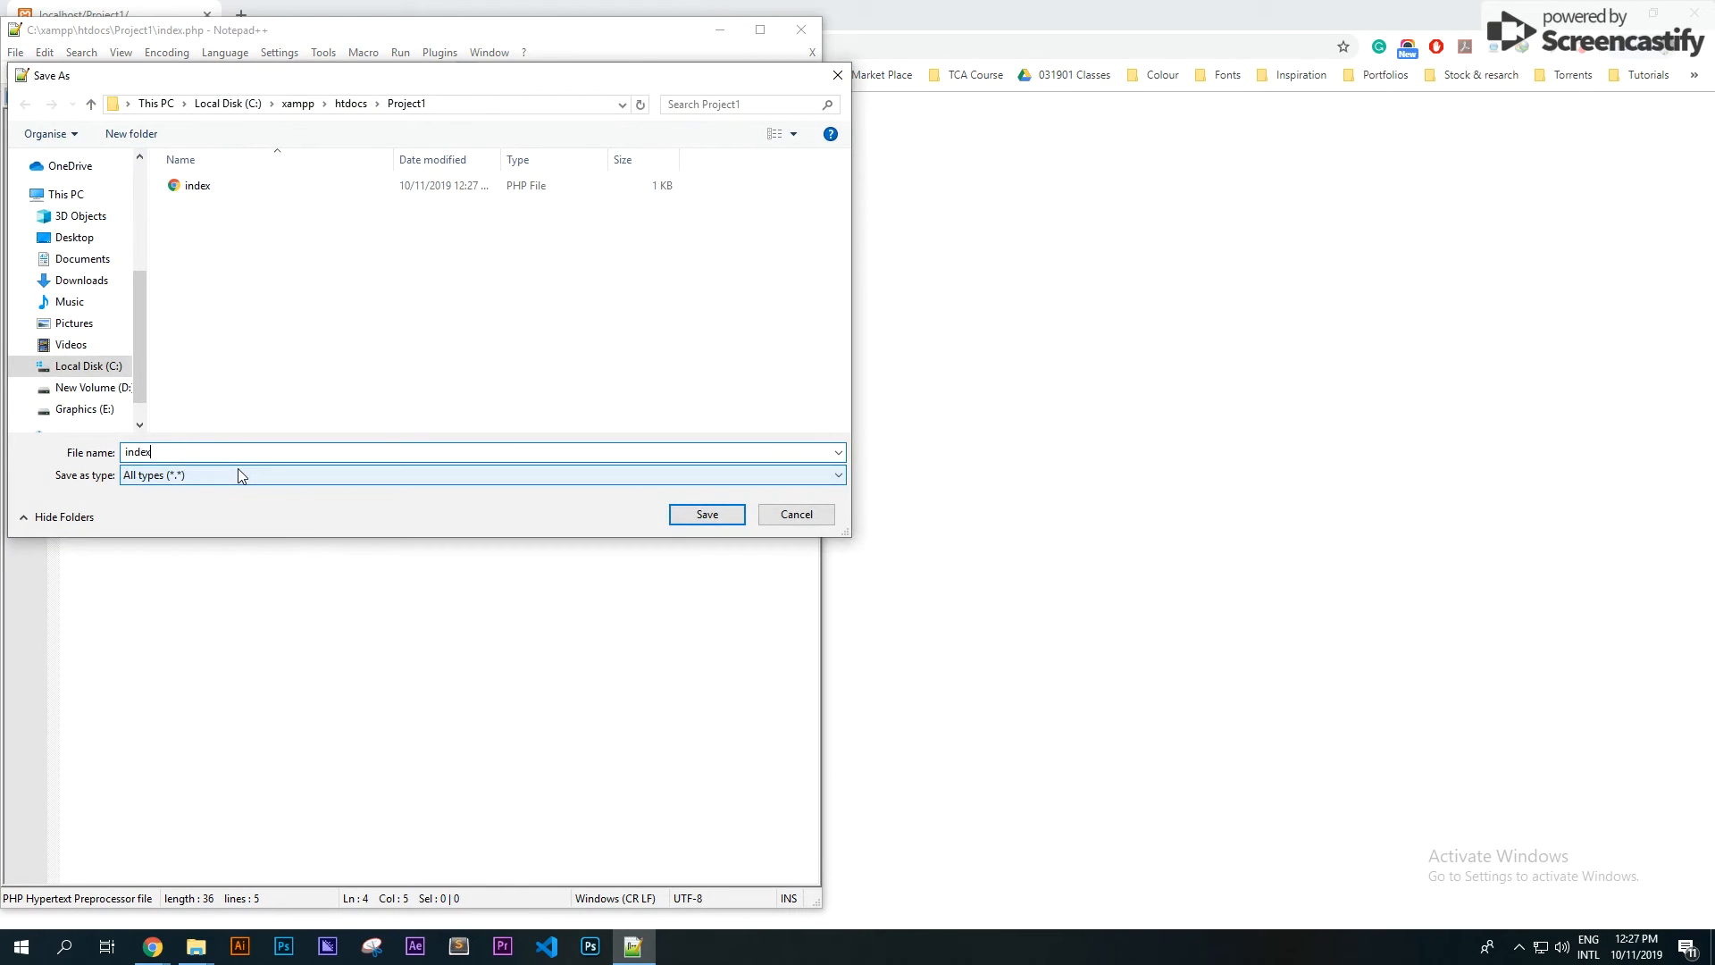
{"action": "key", "text": "BackSpace"}
{"action": "key", "text": "BackSpace"}
{"action": "key", "text": "BackSpace"}
{"action": "key", "text": "BackSpace"}
{"action": "key", "text": "BackSpace"}
{"action": "type", "text": "test.php"}
{"action": "left_click", "coordinate": [705, 514]}
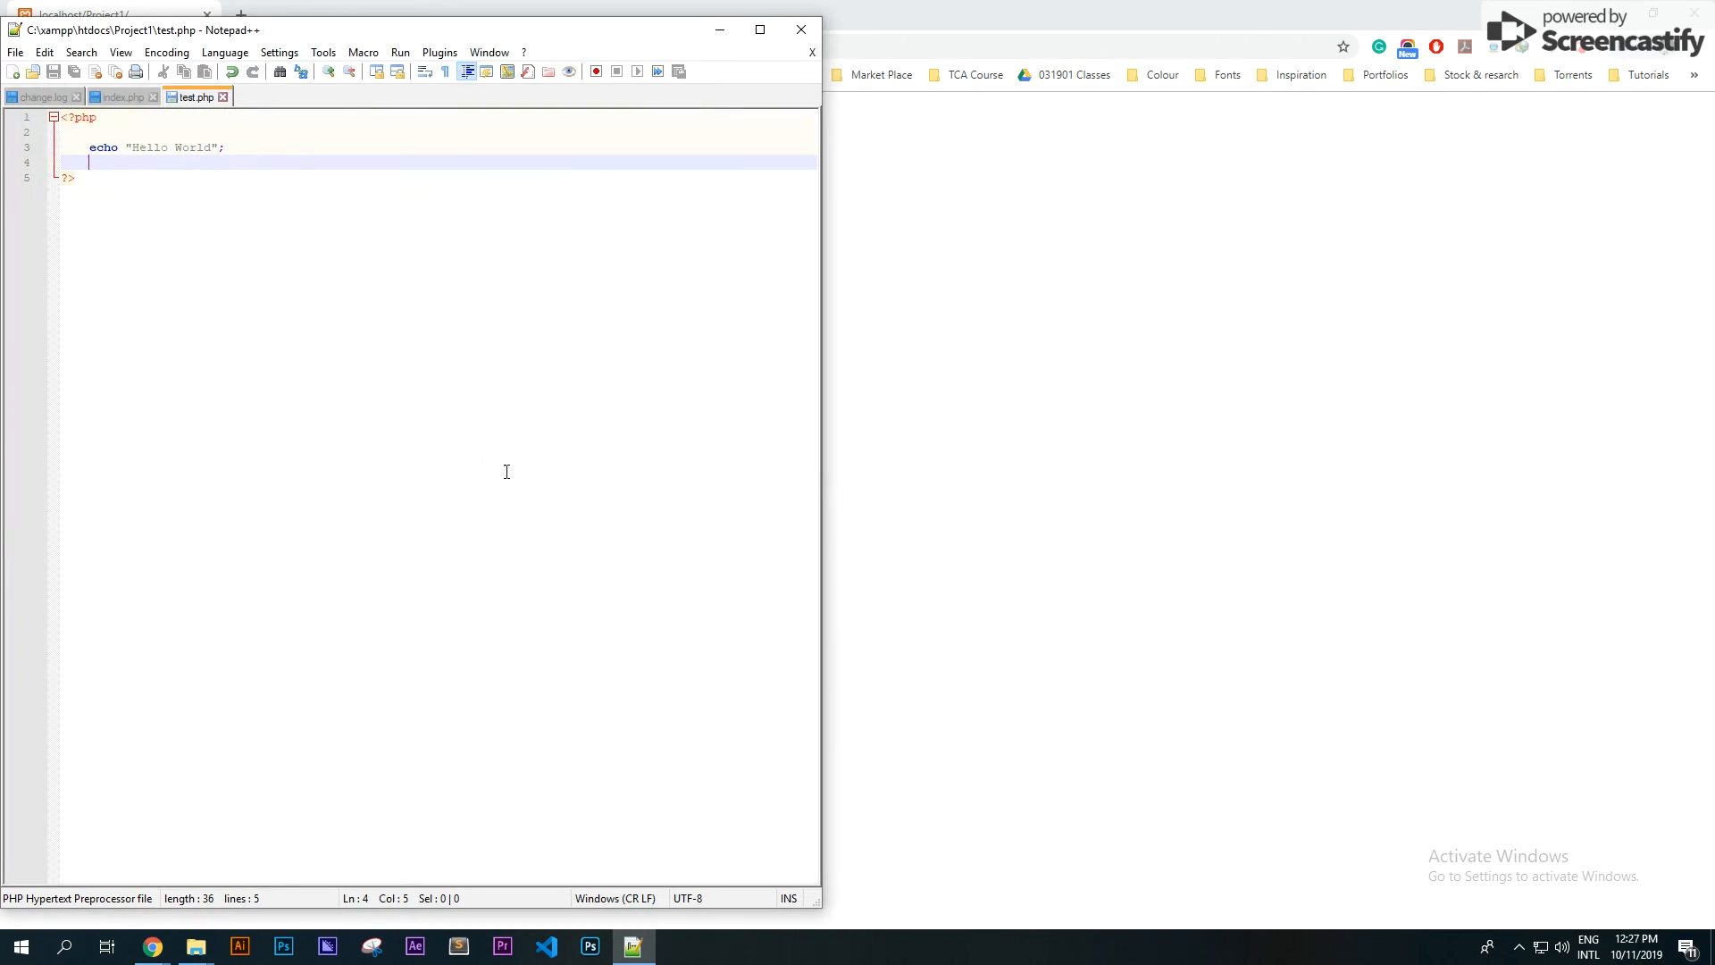
Switch to the Project1 folder in File Explorer and delete the index file.
{"action": "left_click", "coordinate": [1105, 474]}
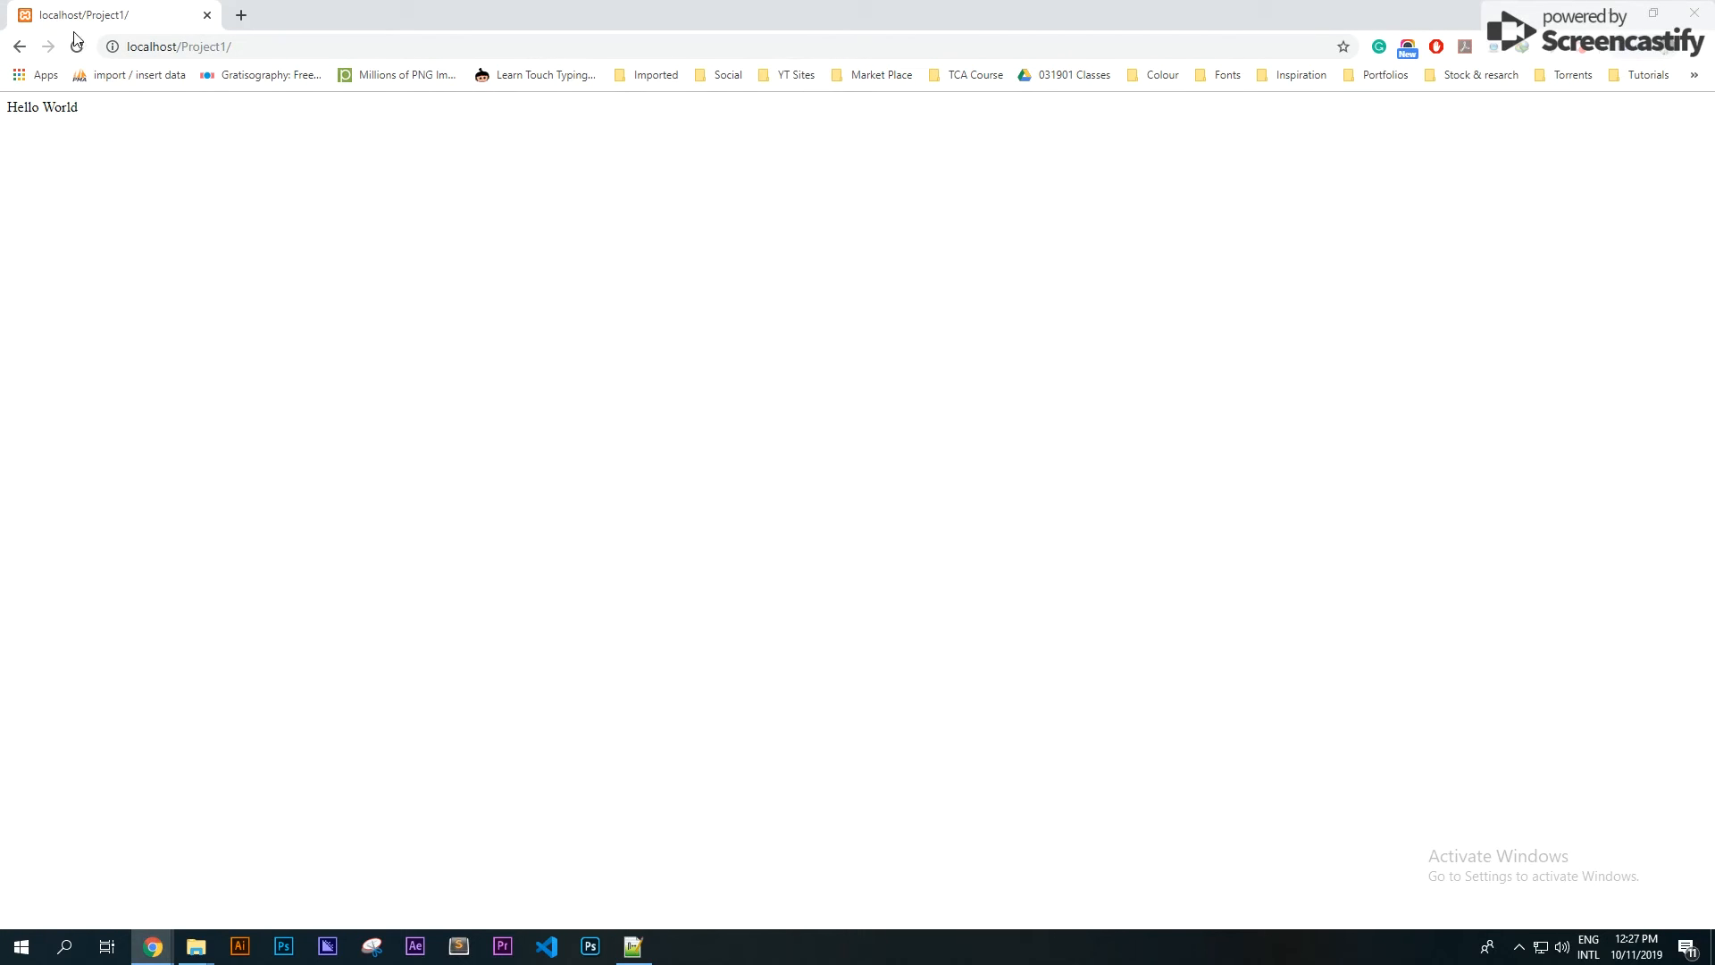
{"action": "mouse_move", "coordinate": [196, 949]}
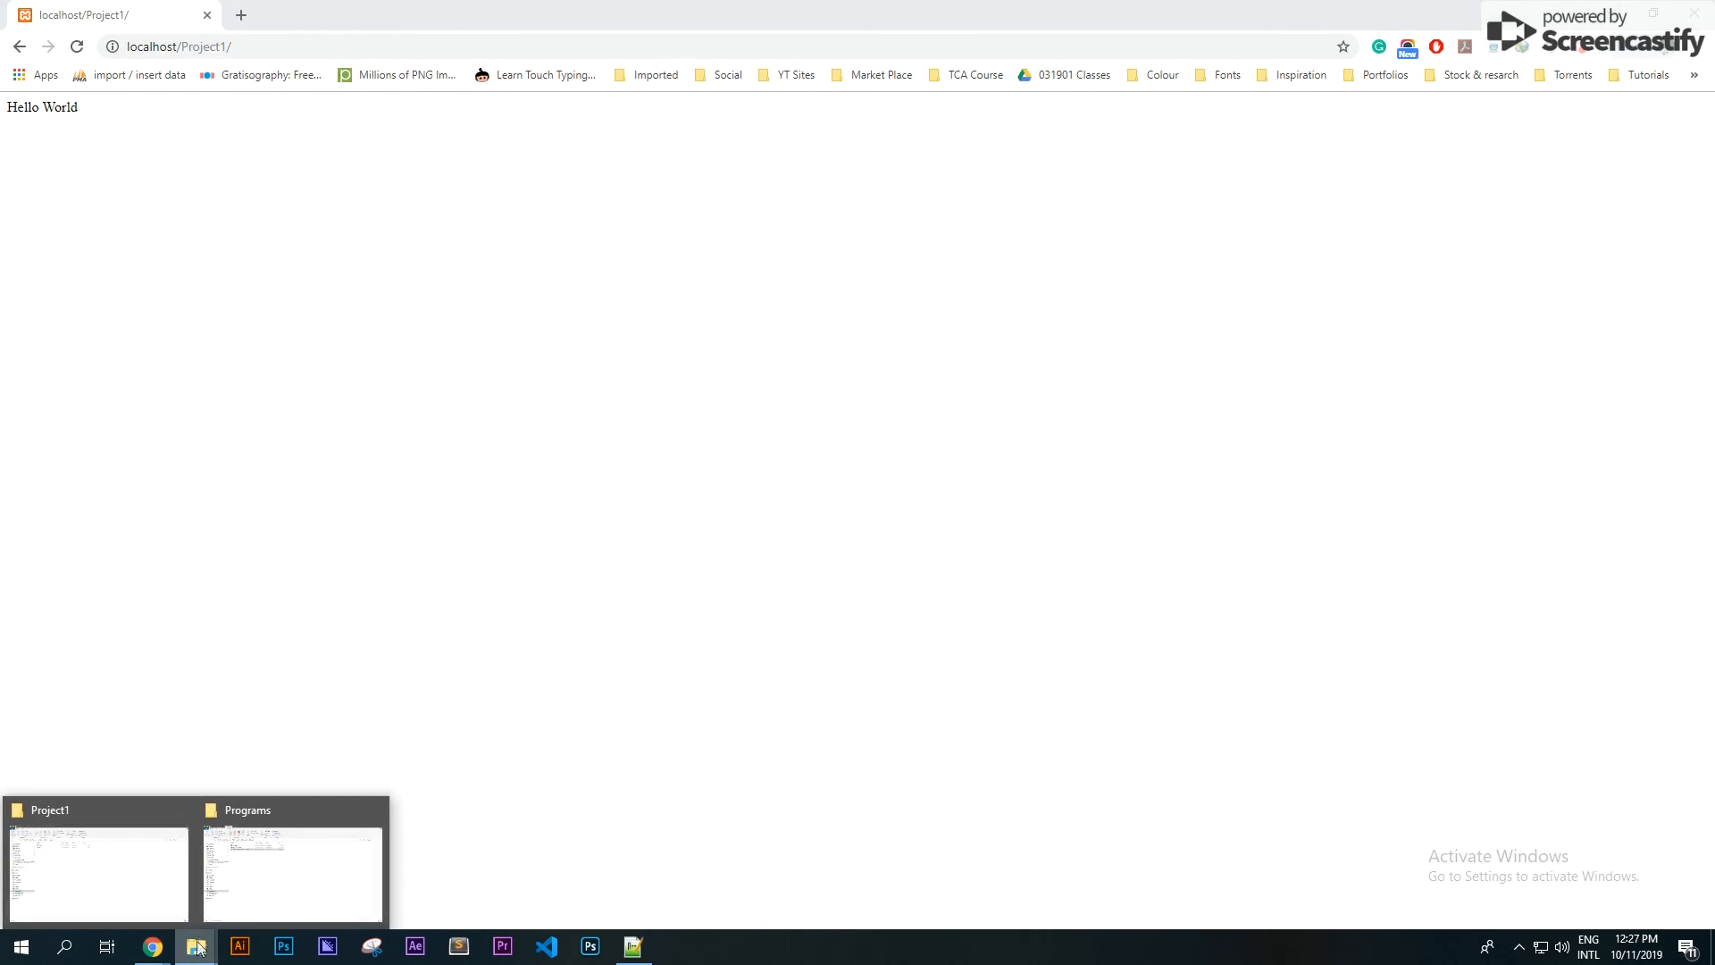
{"action": "left_click", "coordinate": [152, 883]}
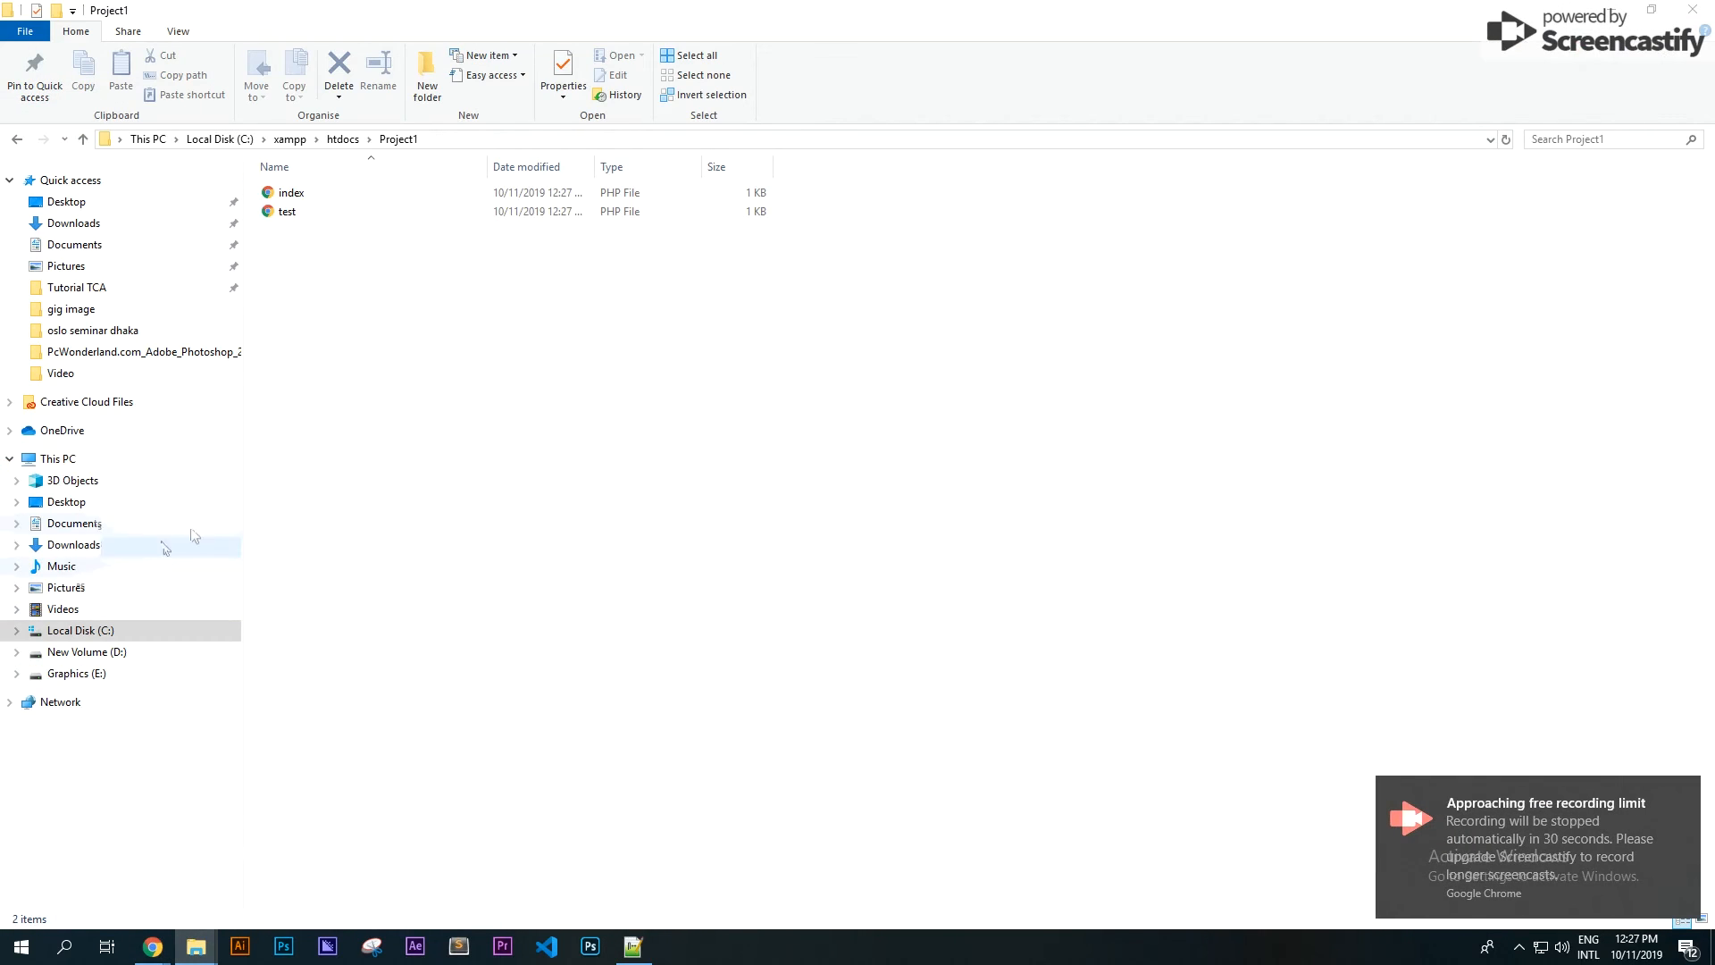
{"action": "left_click", "coordinate": [309, 194]}
{"action": "key", "text": "Delete"}
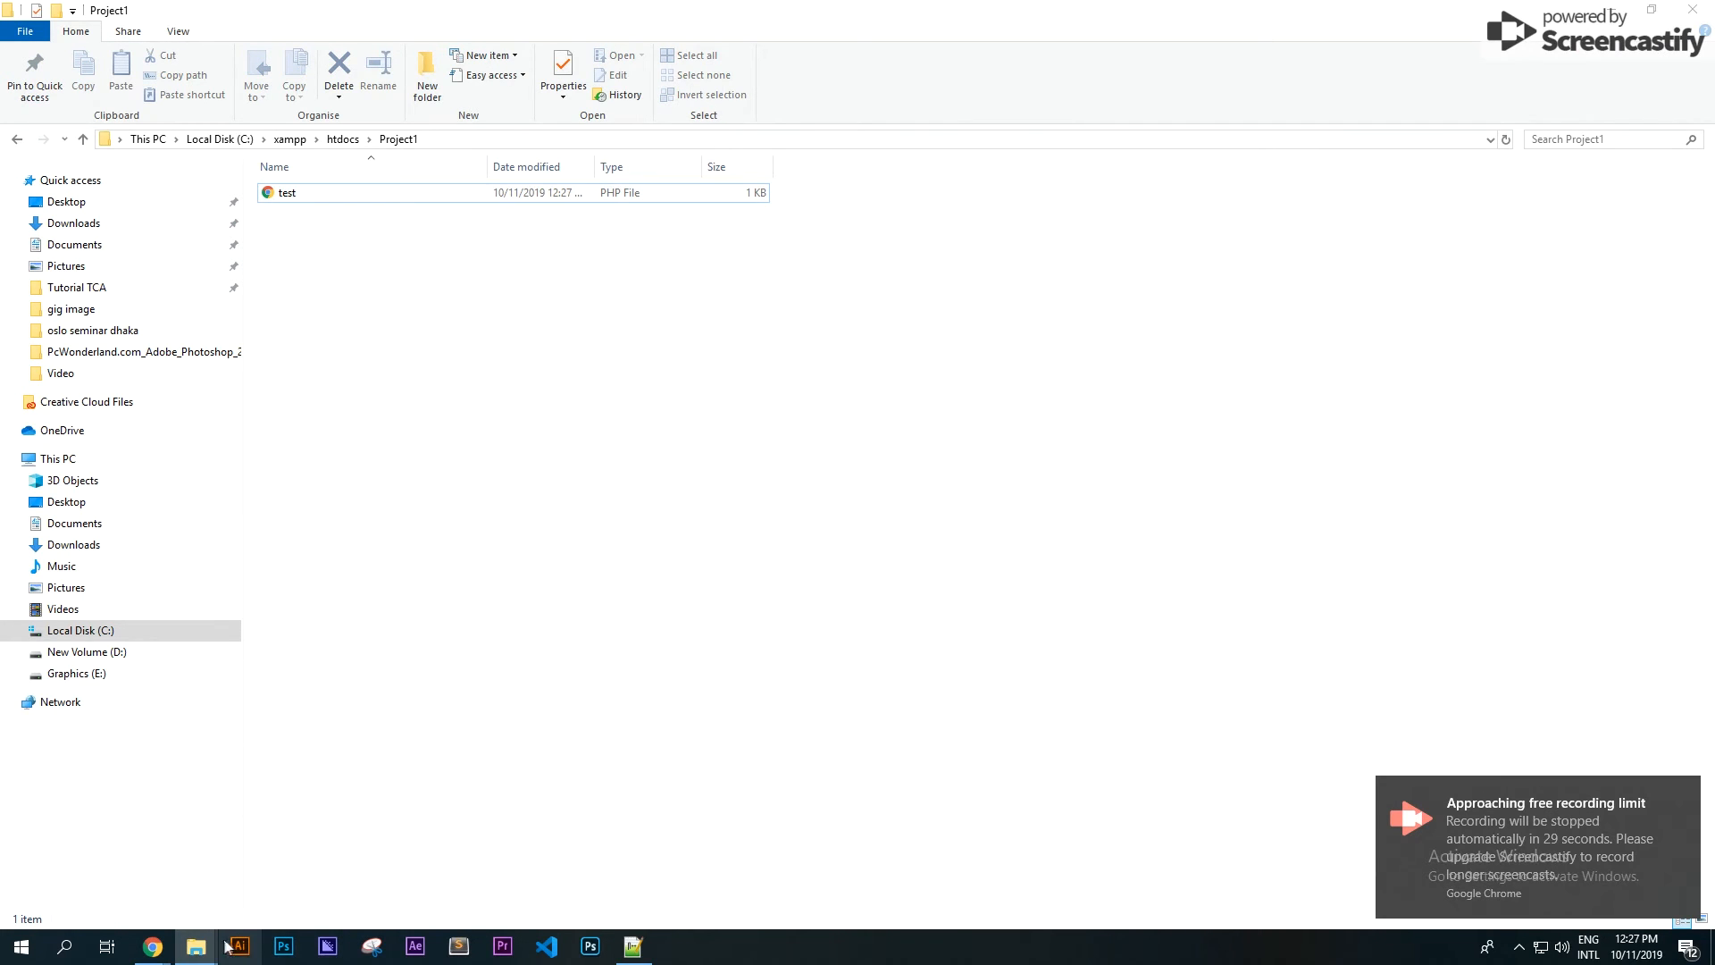
Switch to Chrome and reload the localhost/Project1 page.
{"action": "mouse_move", "coordinate": [153, 946]}
{"action": "left_click", "coordinate": [121, 880]}
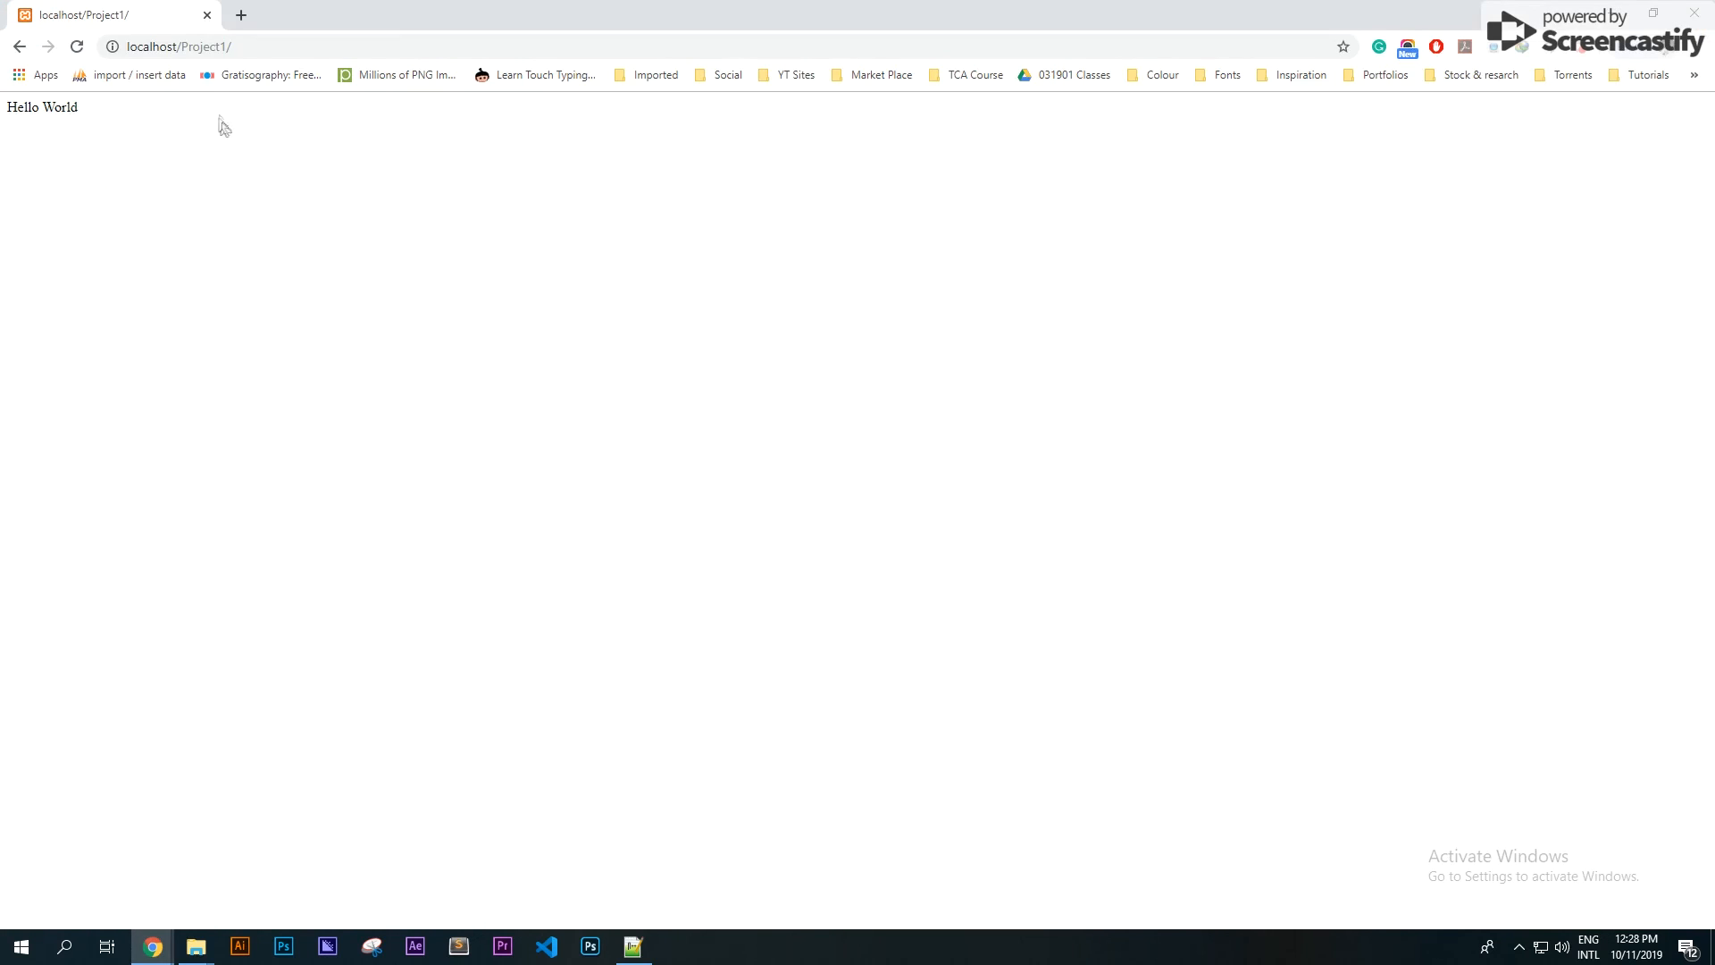
{"action": "left_click", "coordinate": [77, 46]}
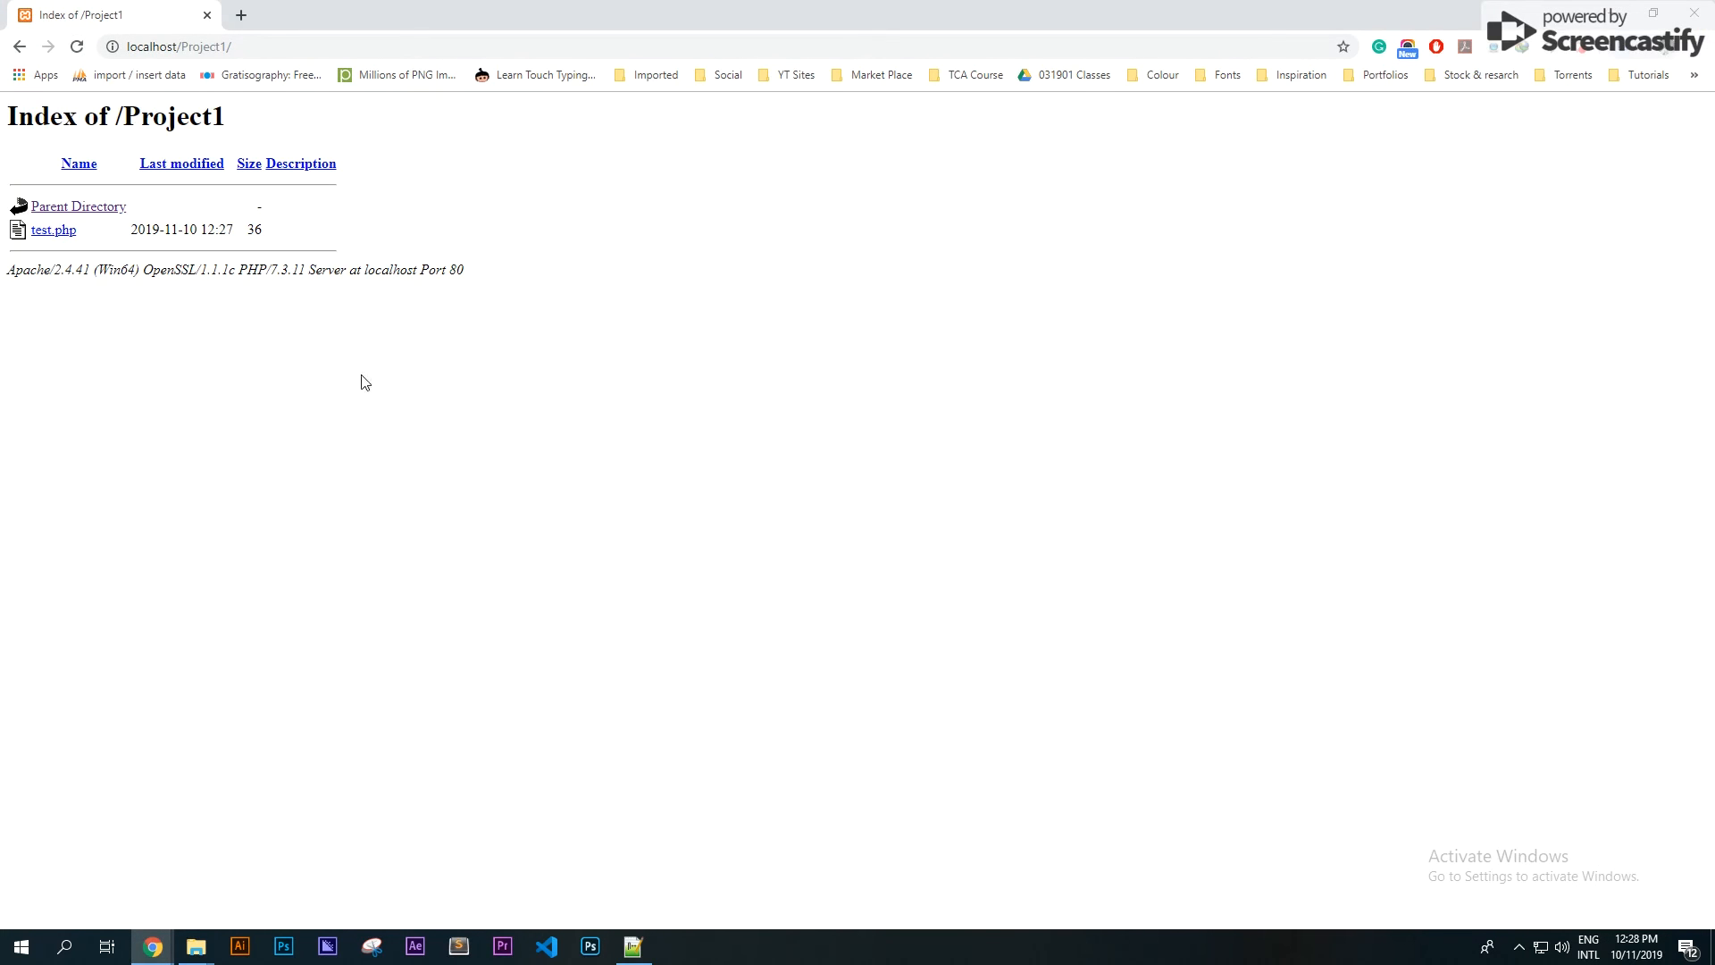